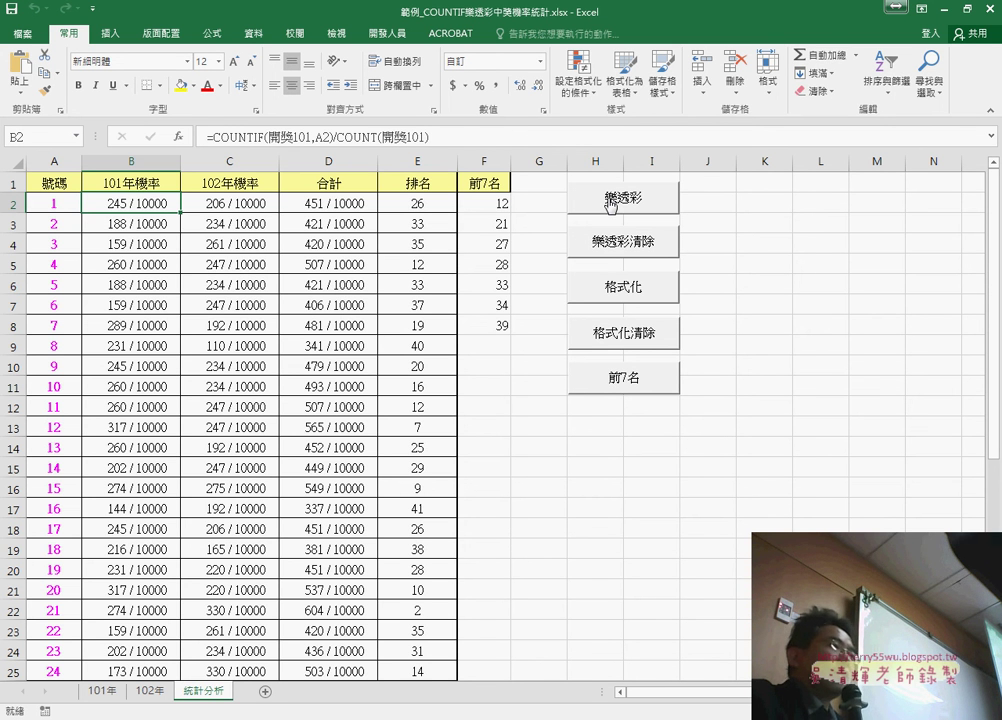
Review the C2, D2 sum and E2 RANK formulas, then select row 2's results B2:E2.
click(250, 203)
click(330, 203)
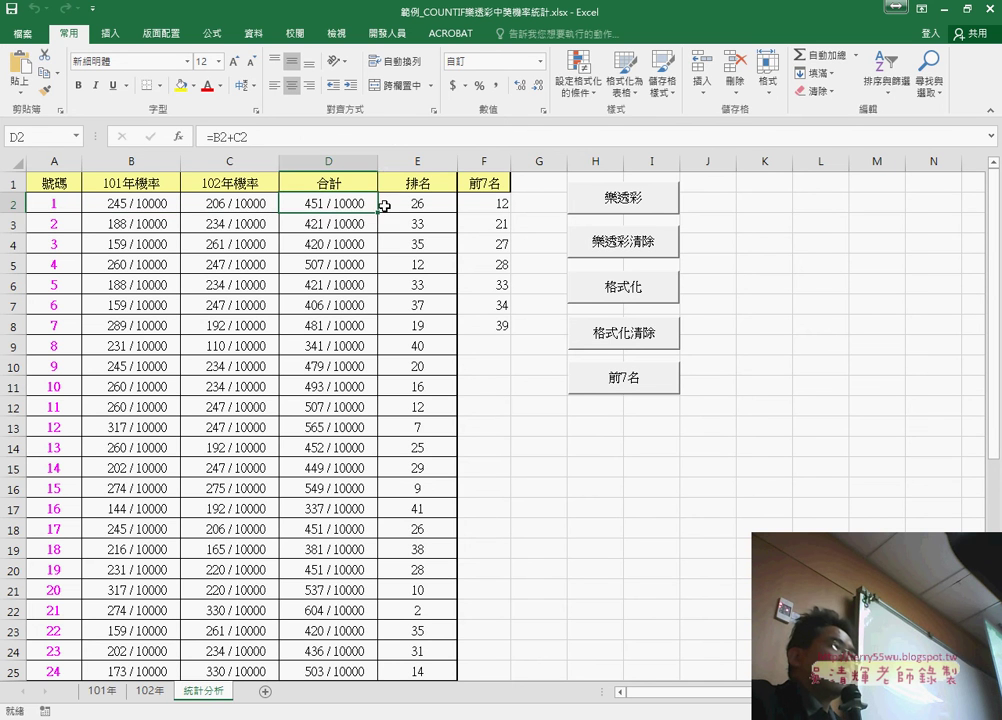
click(384, 205)
drag(135, 203, 405, 208)
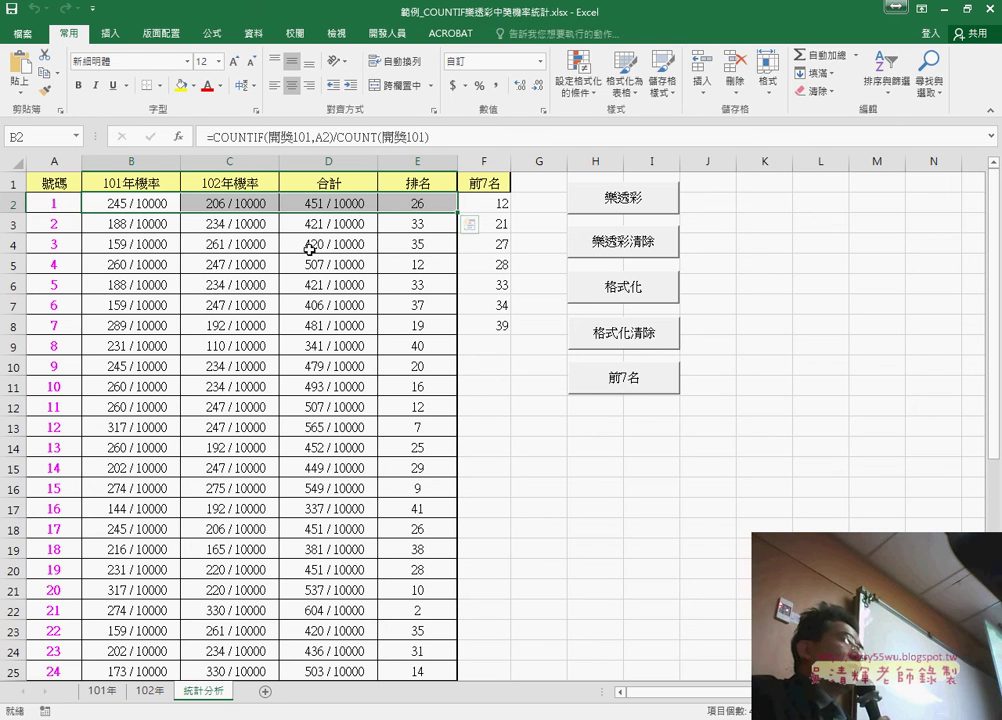
click(133, 204)
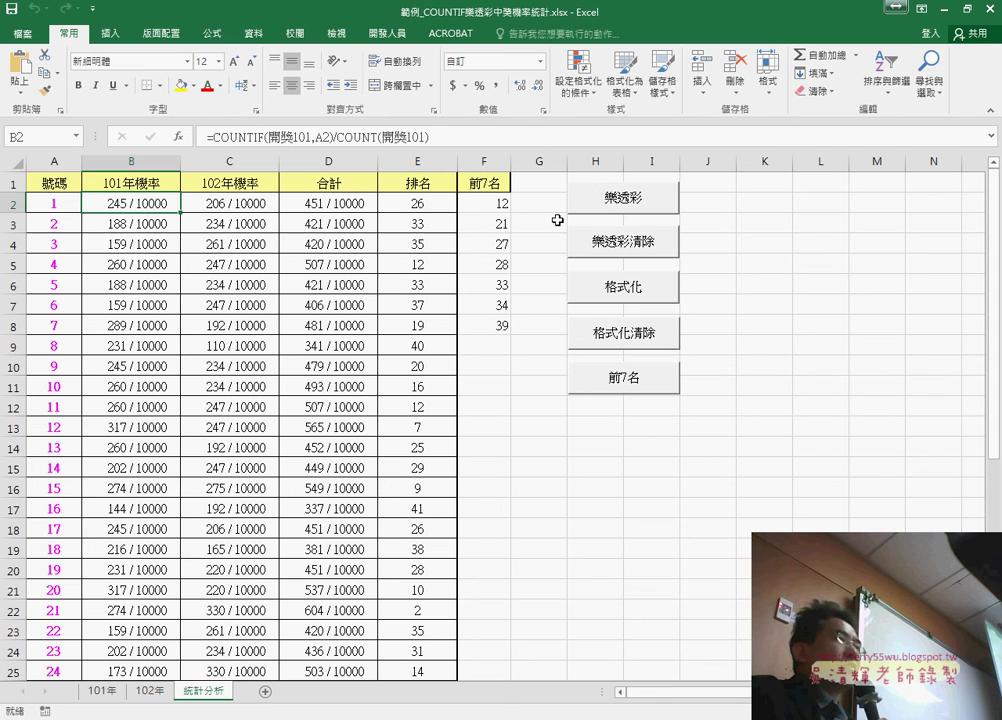
Clear the table with the clear button, refill it with 樂透彩, and recheck the C2–E2 formulas.
click(614, 247)
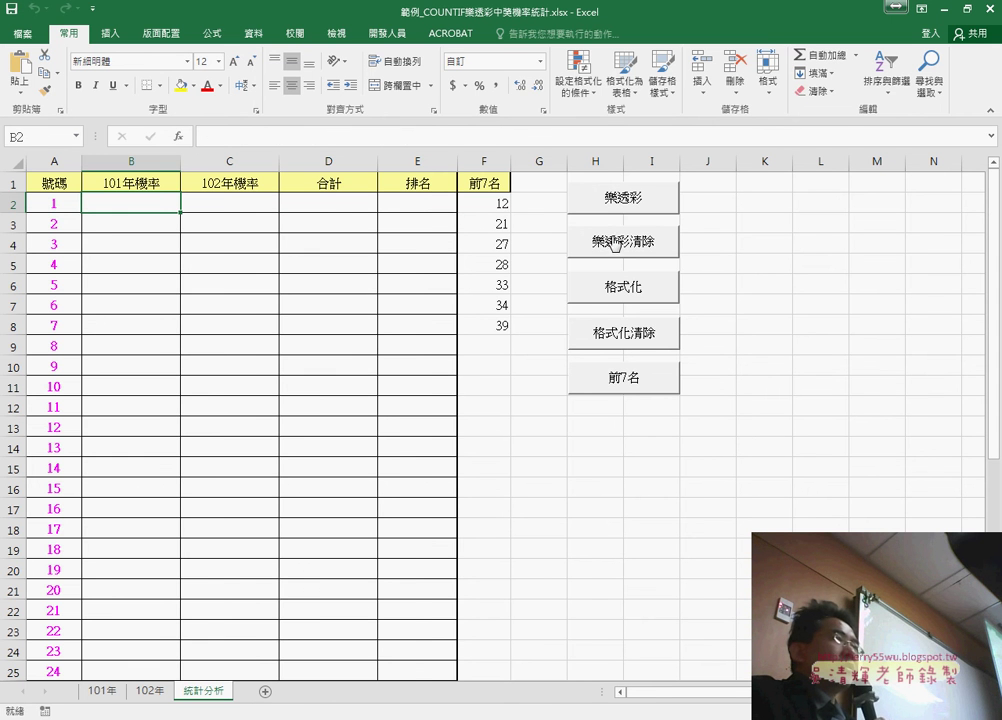
click(622, 205)
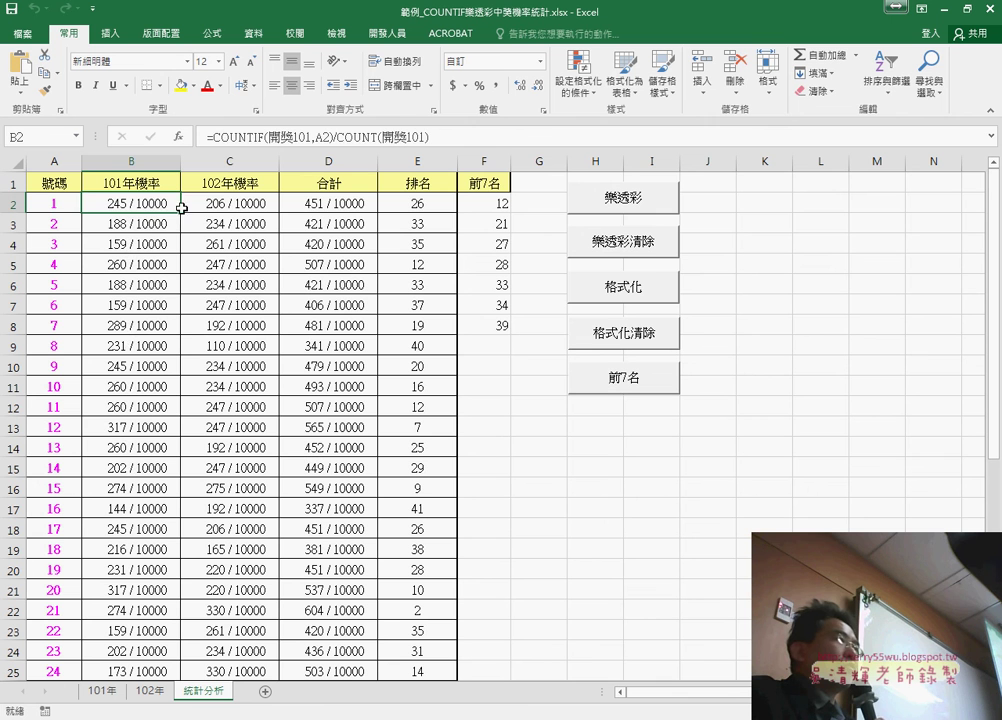
click(228, 206)
click(325, 206)
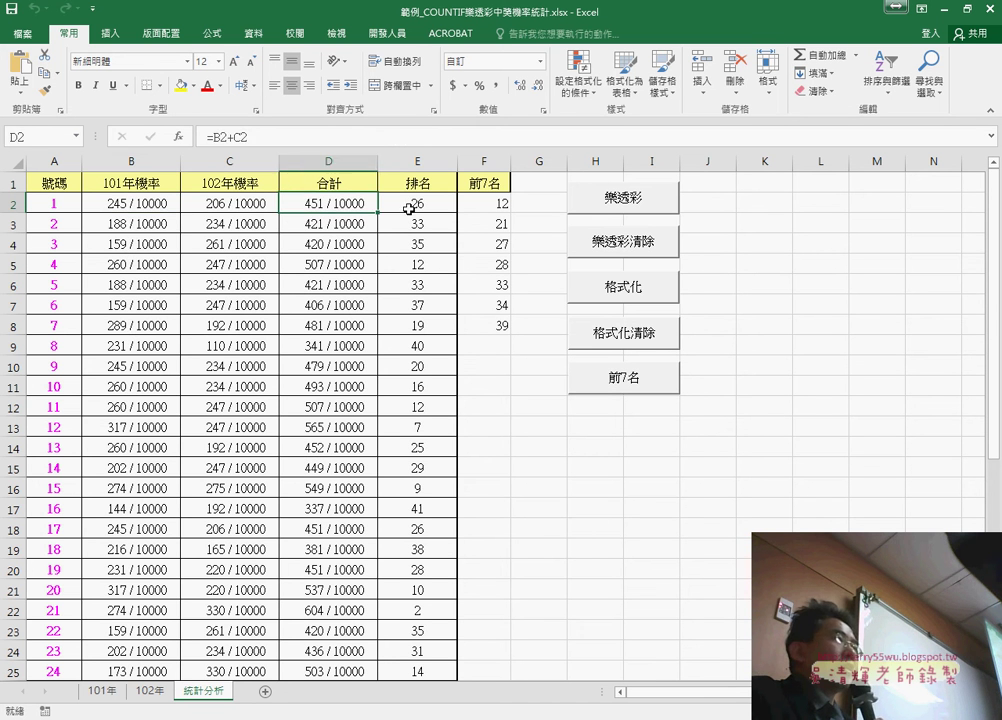
click(413, 209)
Recheck the B2–E2 formulas and select B2's =COUNTIF(開獎101,A2)/COUNT(開獎101) in the formula bar.
click(141, 203)
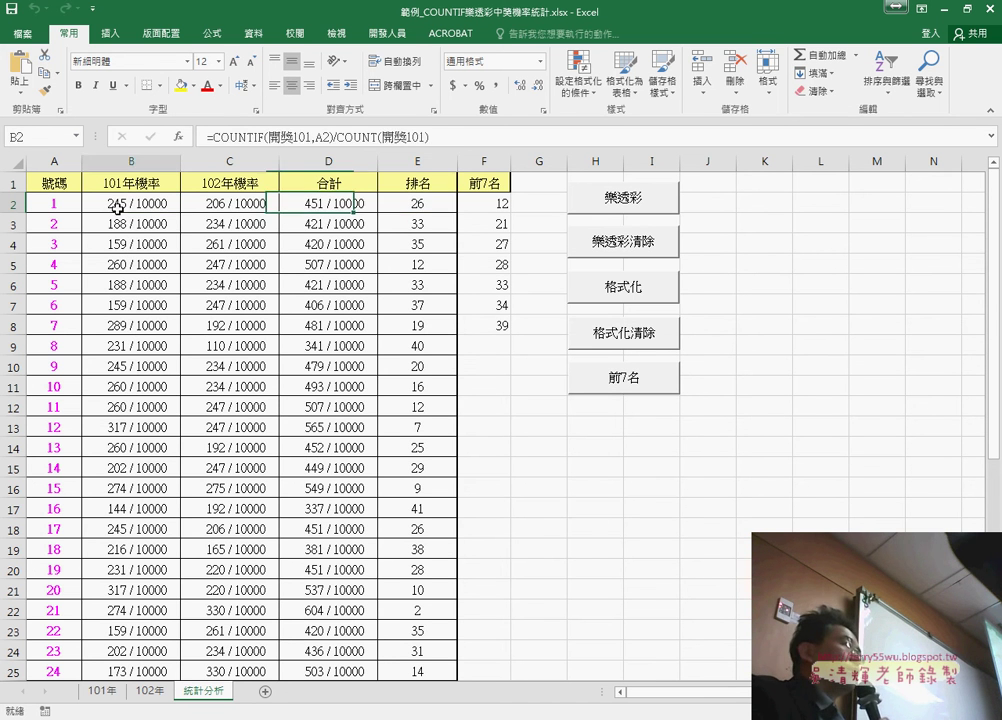
click(226, 203)
click(307, 206)
click(412, 206)
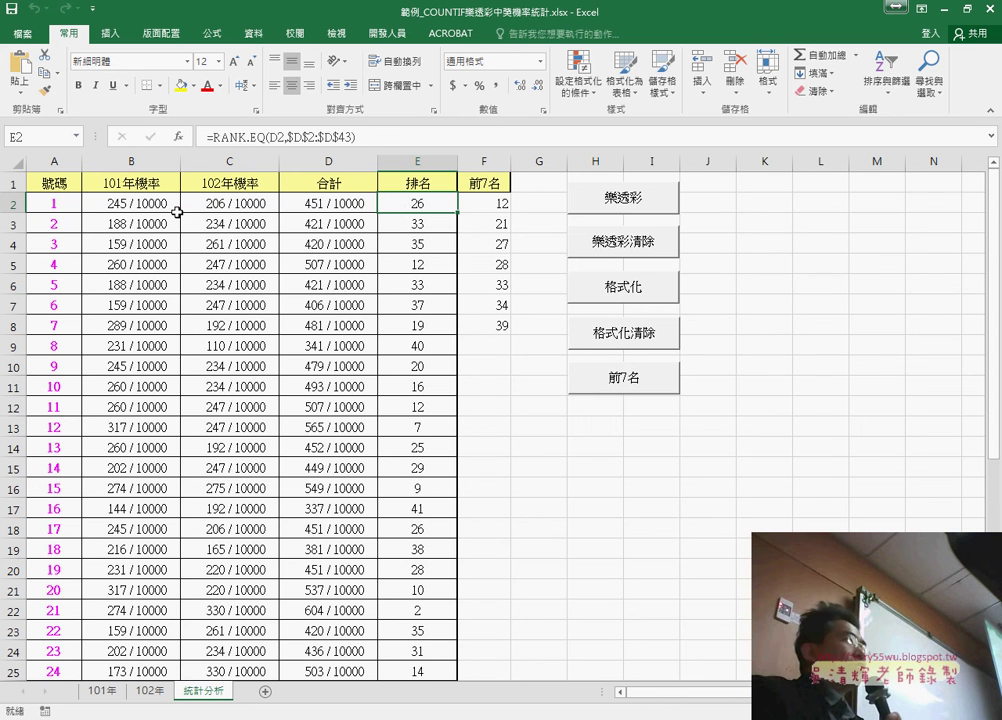
click(141, 201)
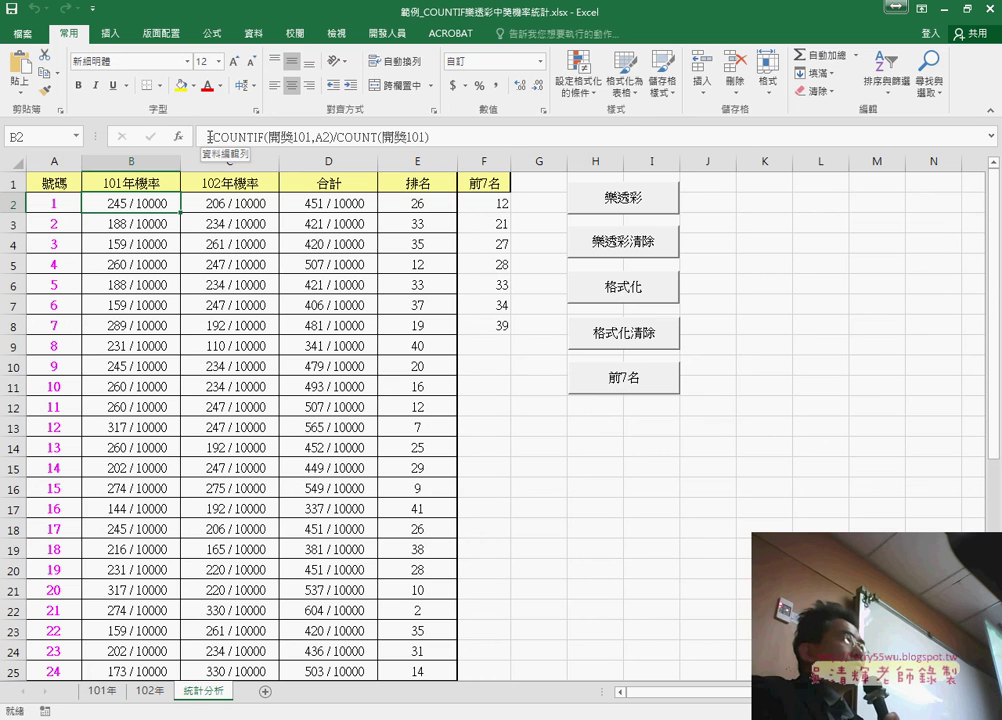
drag(209, 137, 430, 137)
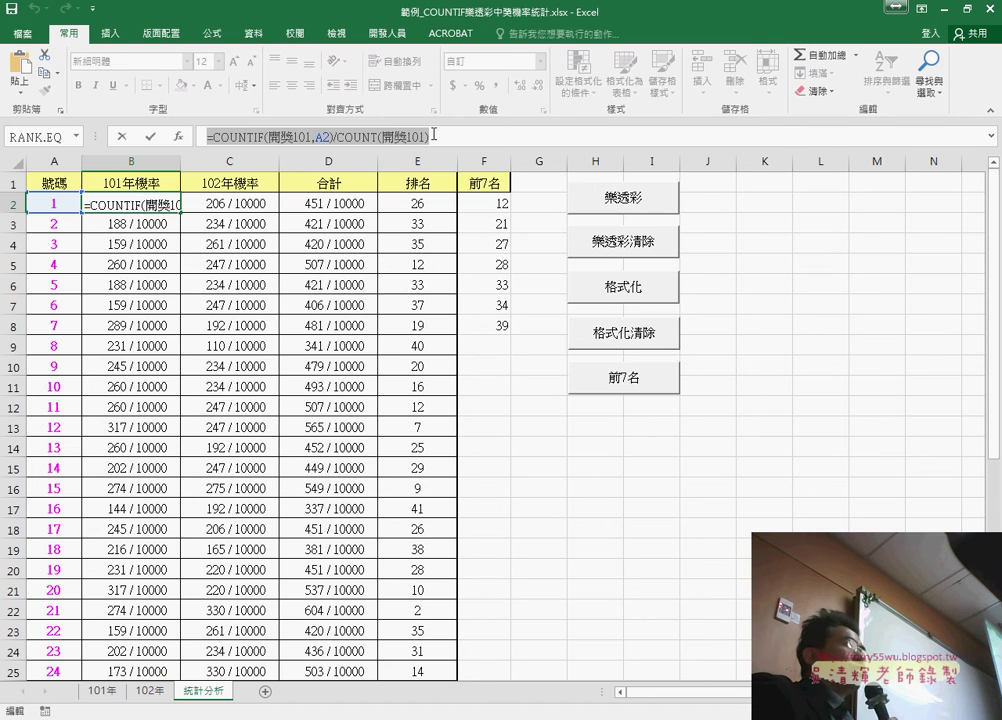
Commit B2's COUNTIF formula unchanged, then review C2, D2 (=B2+C2) and E2 (RANK.EQ).
click(322, 137)
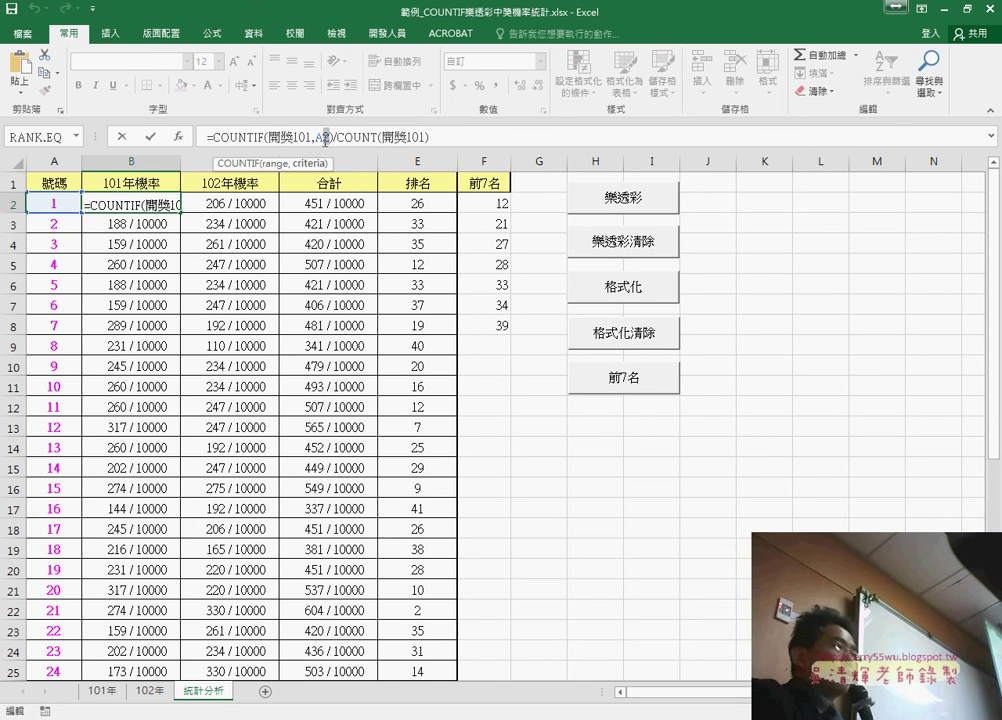
click(150, 136)
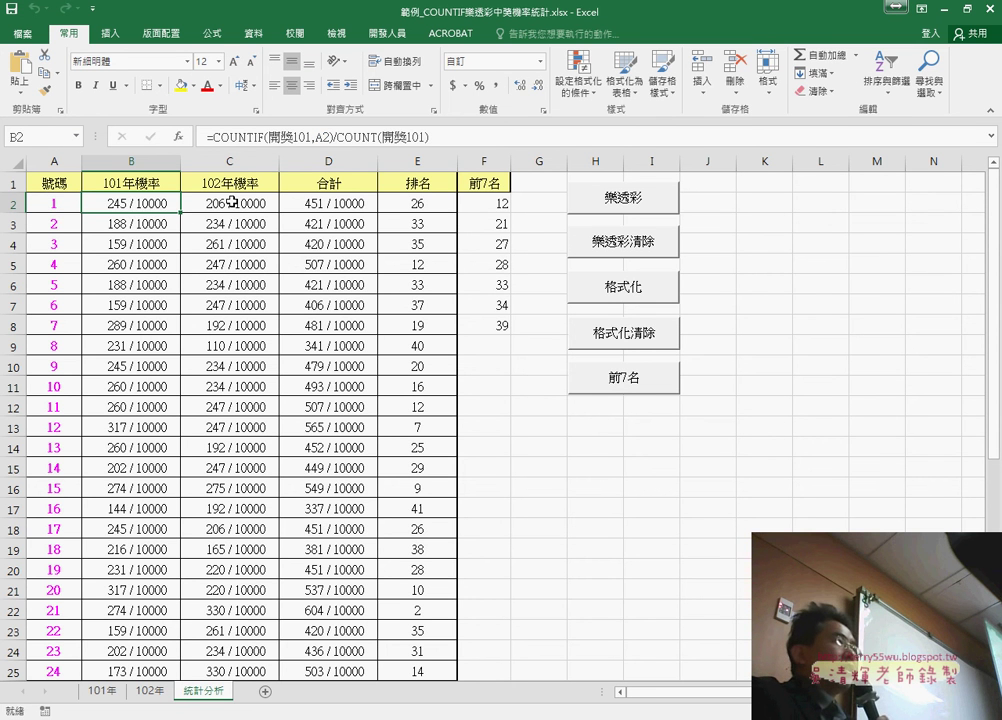
click(232, 202)
click(330, 204)
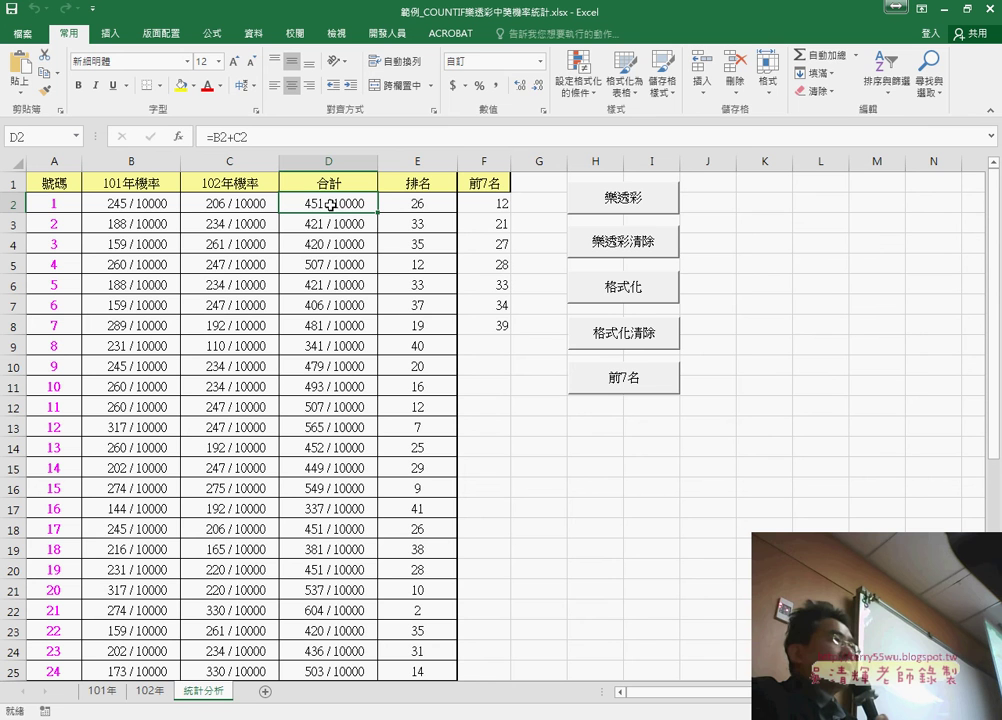
click(421, 204)
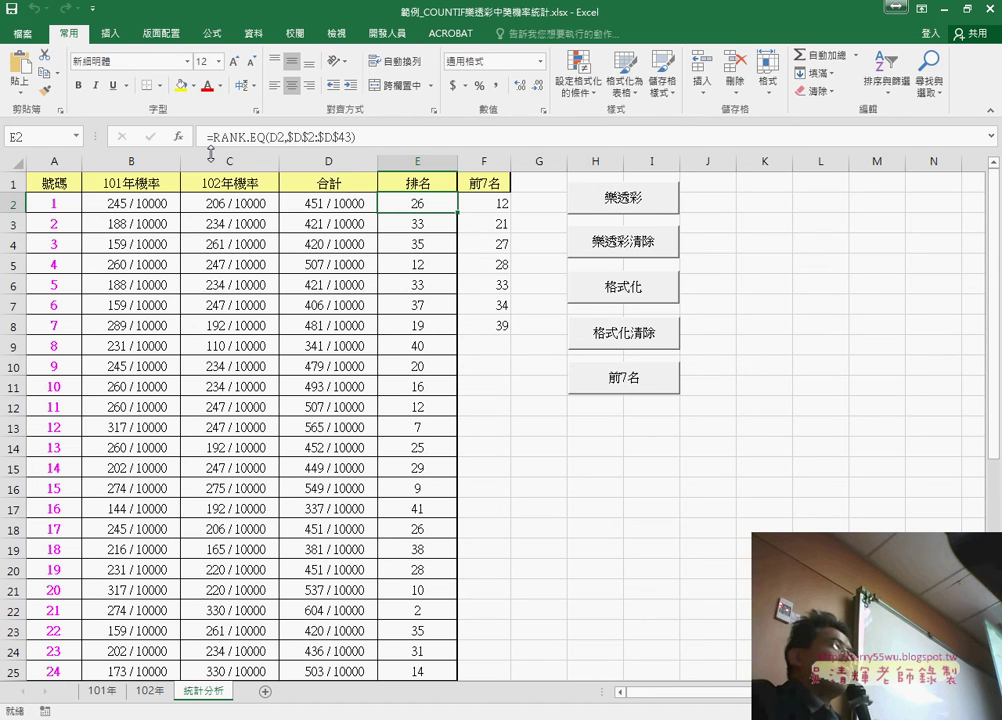
Open Module1's 樂透彩 macro code in the VBA editor via the button's 指定巨集 > 編輯.
right_click(626, 204)
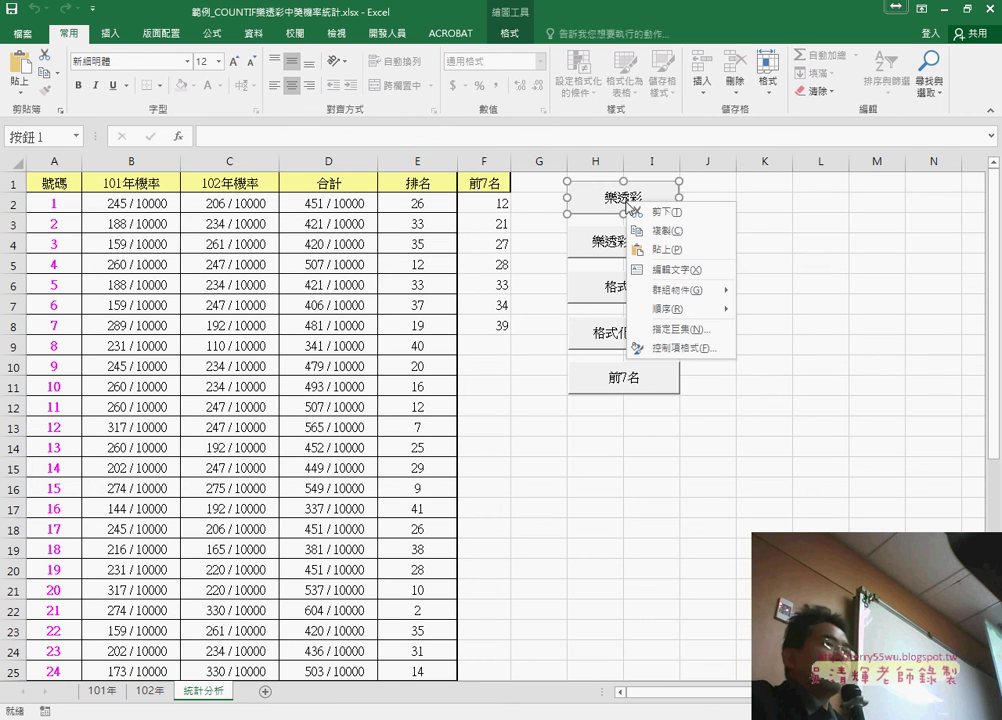
click(678, 333)
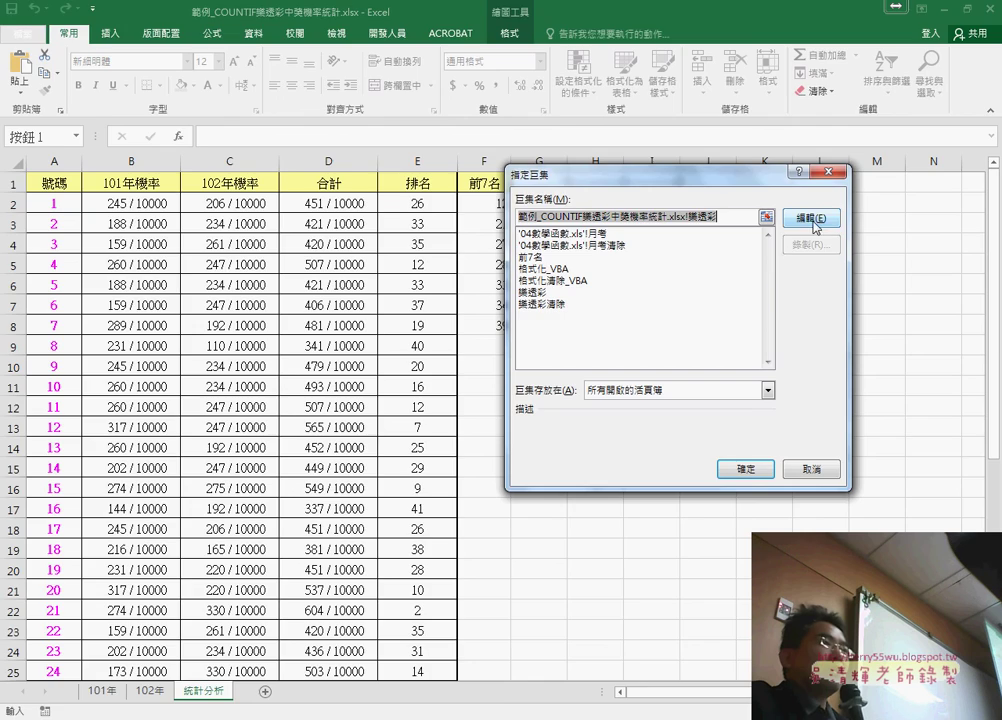
click(812, 218)
drag(45, 17, 198, 108)
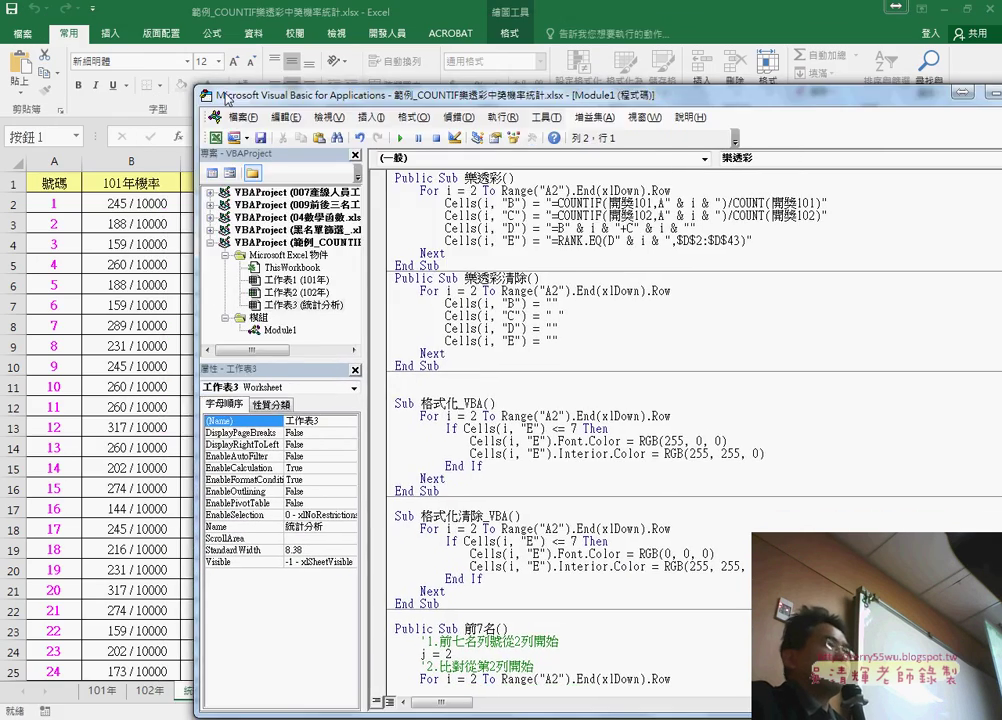
drag(160, 100, 194, 87)
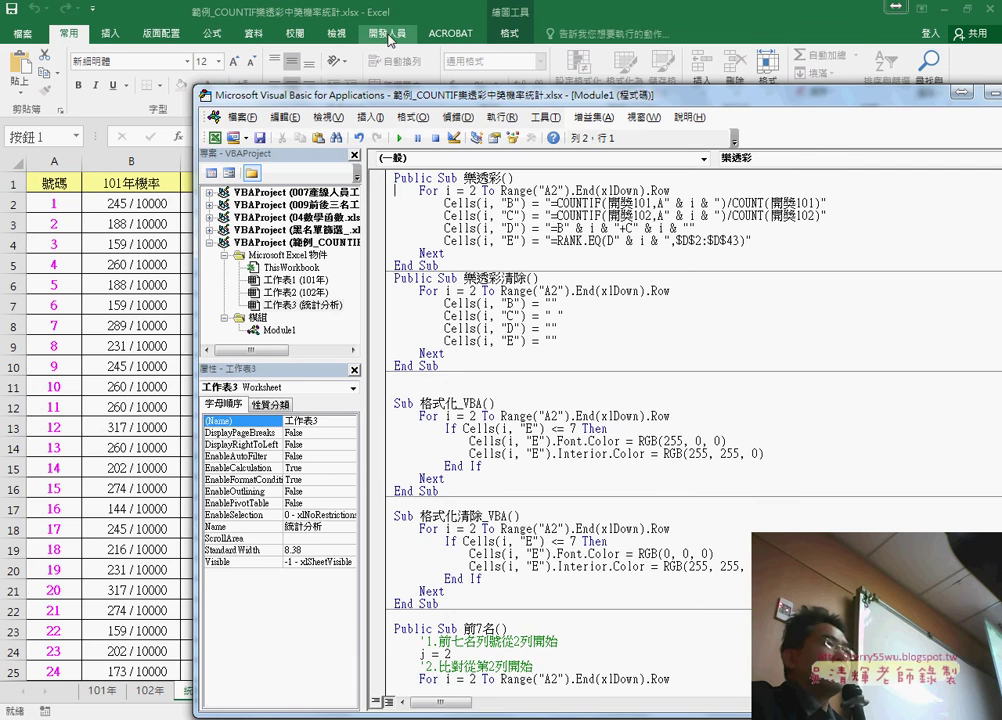
click(278, 330)
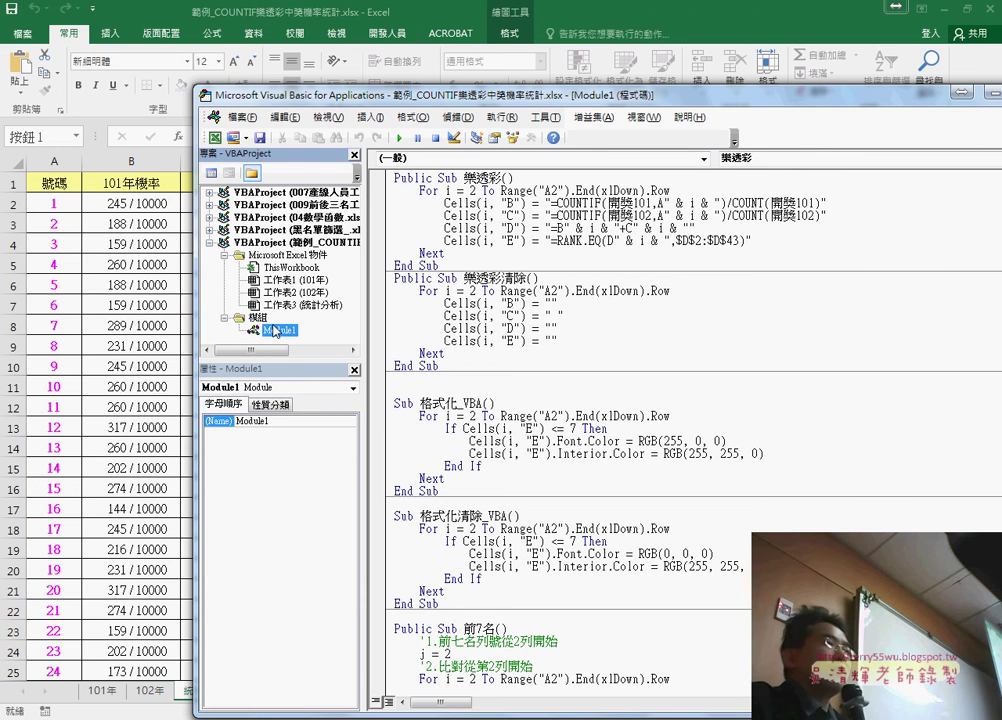
click(371, 117)
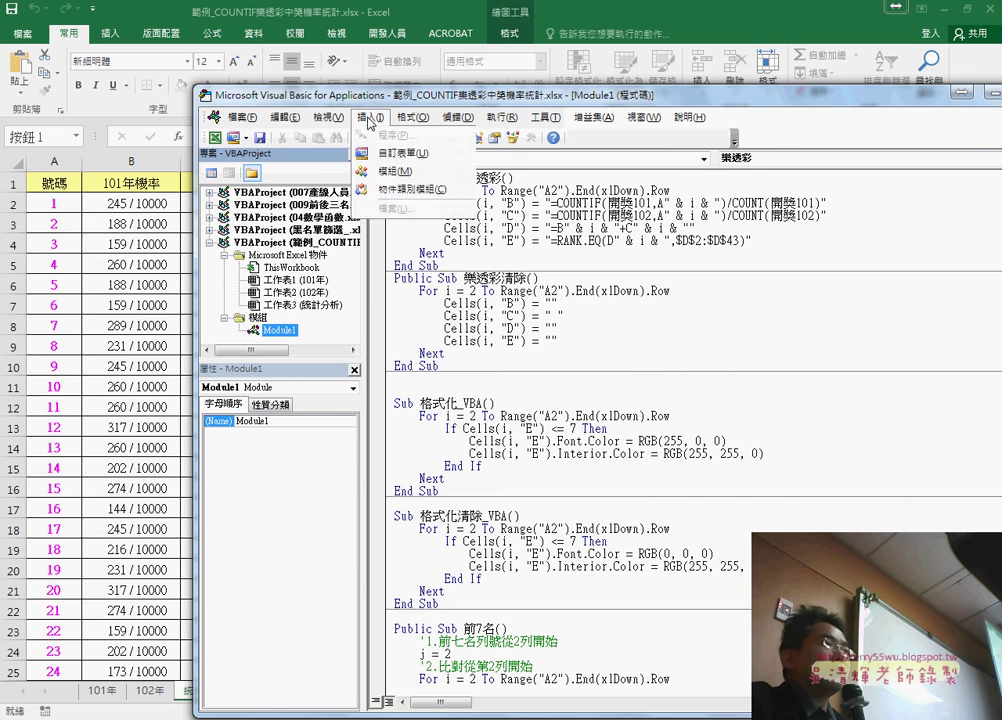
click(463, 242)
click(371, 117)
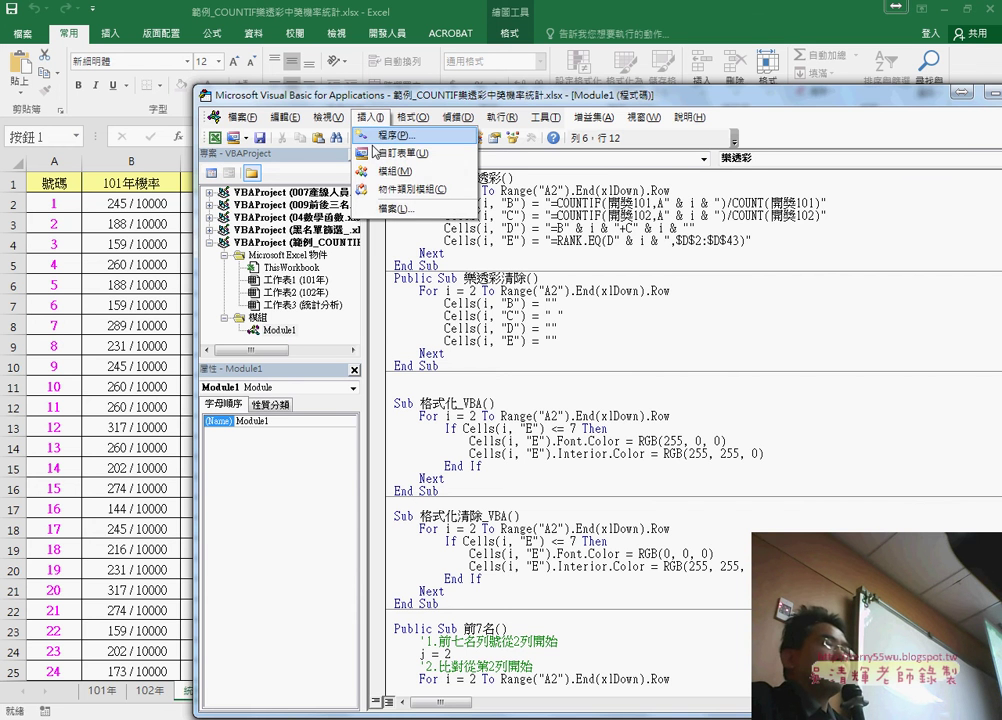
click(350, 128)
drag(481, 176, 476, 229)
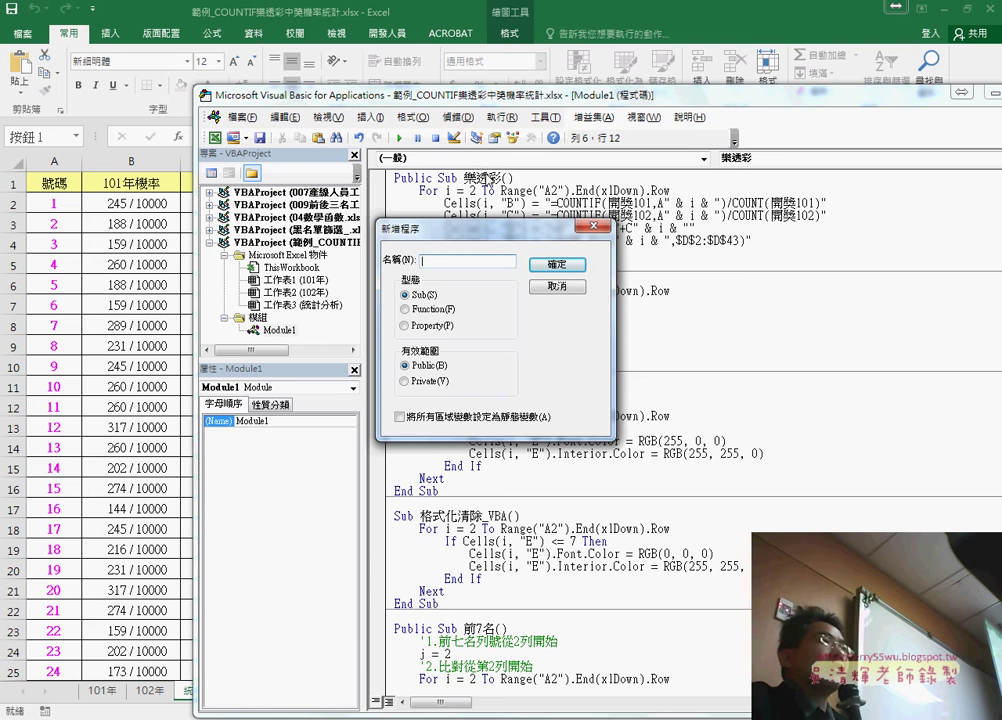
click(557, 286)
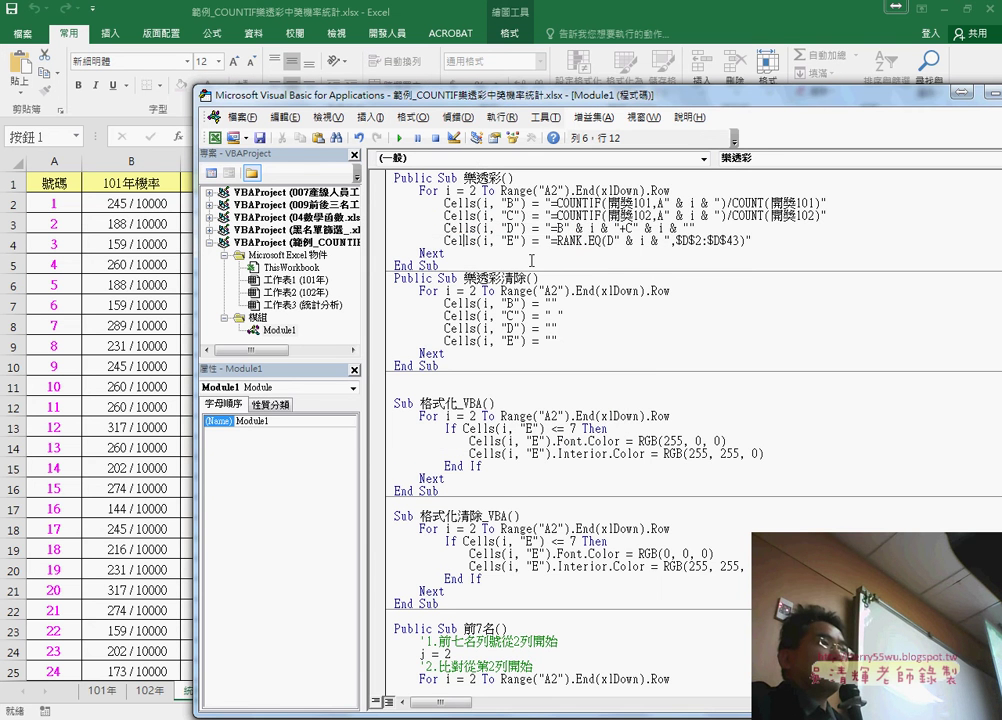
drag(445, 253, 376, 196)
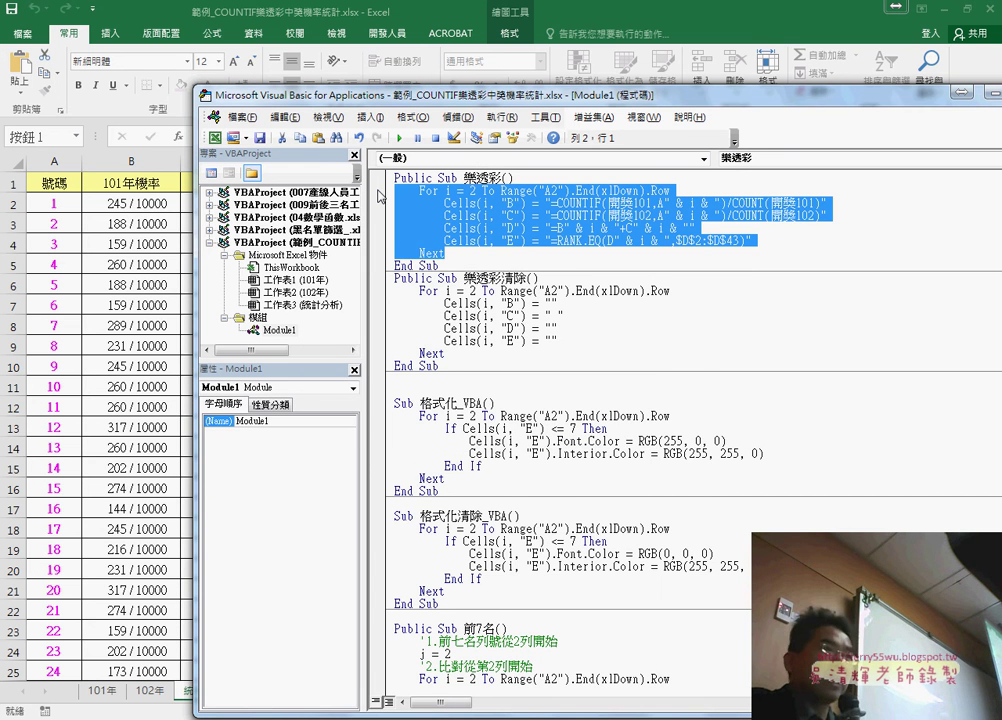
key(Delete)
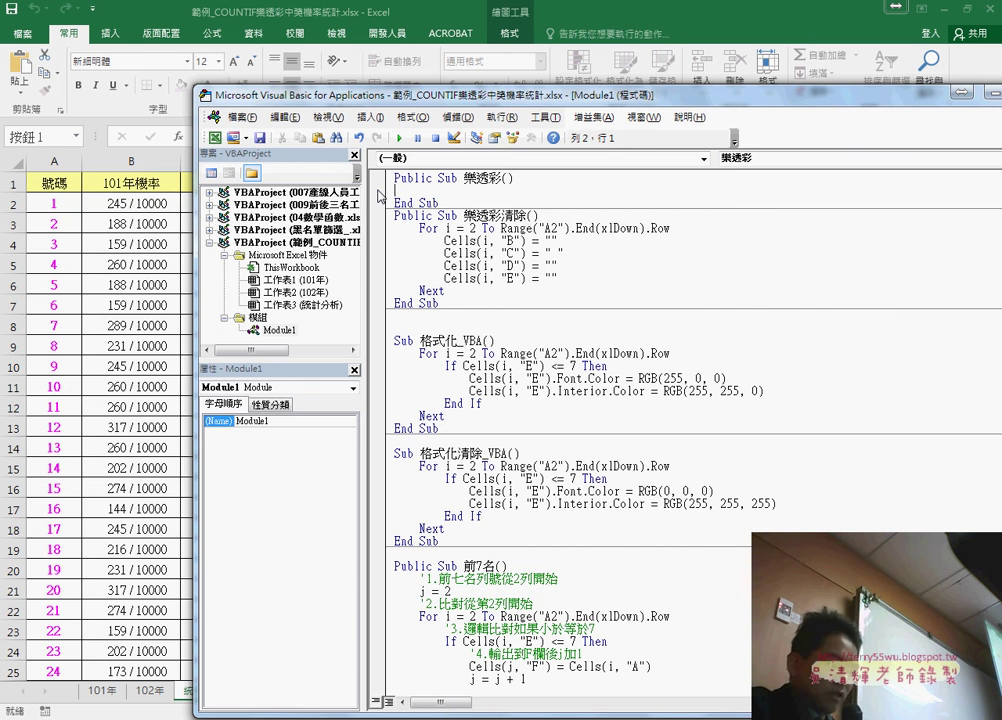
key(ctrl+z)
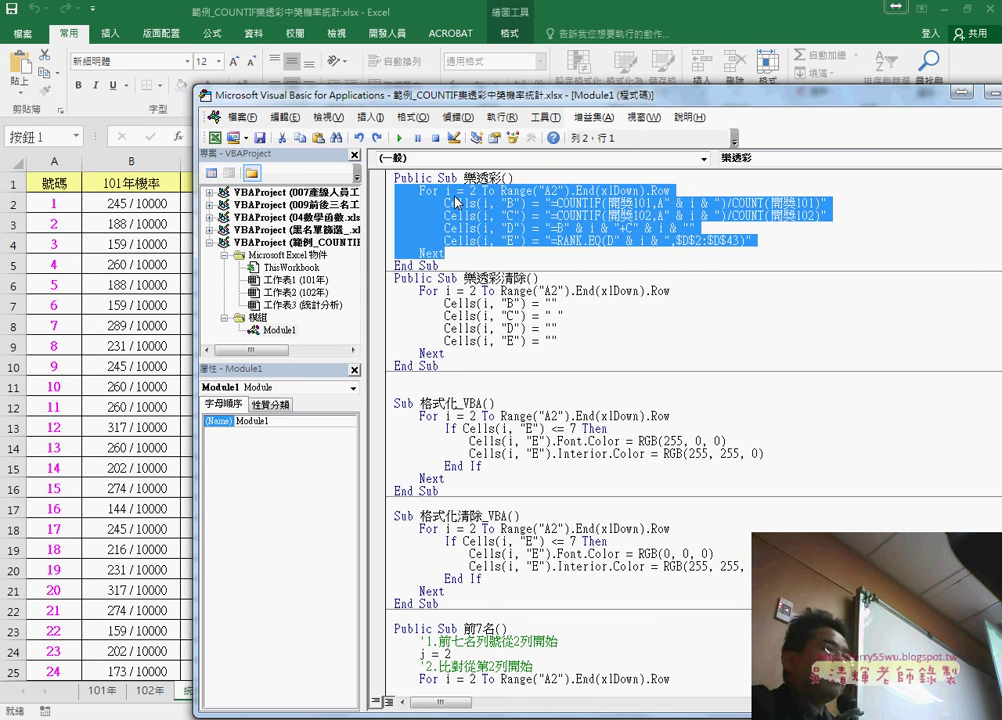
key(Left)
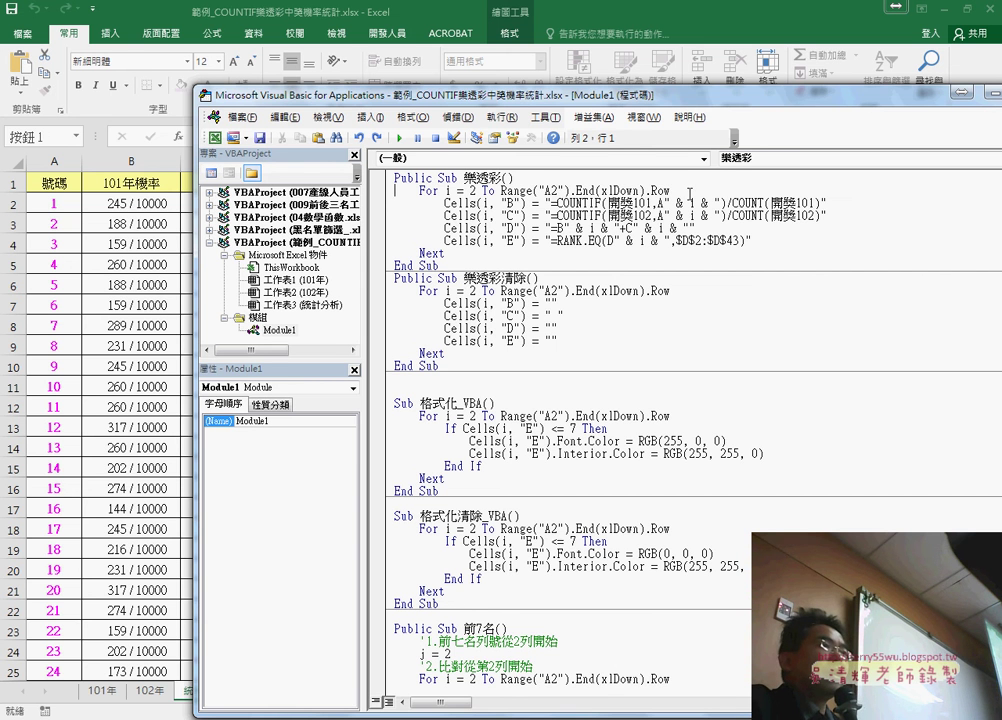
drag(689, 191, 500, 191)
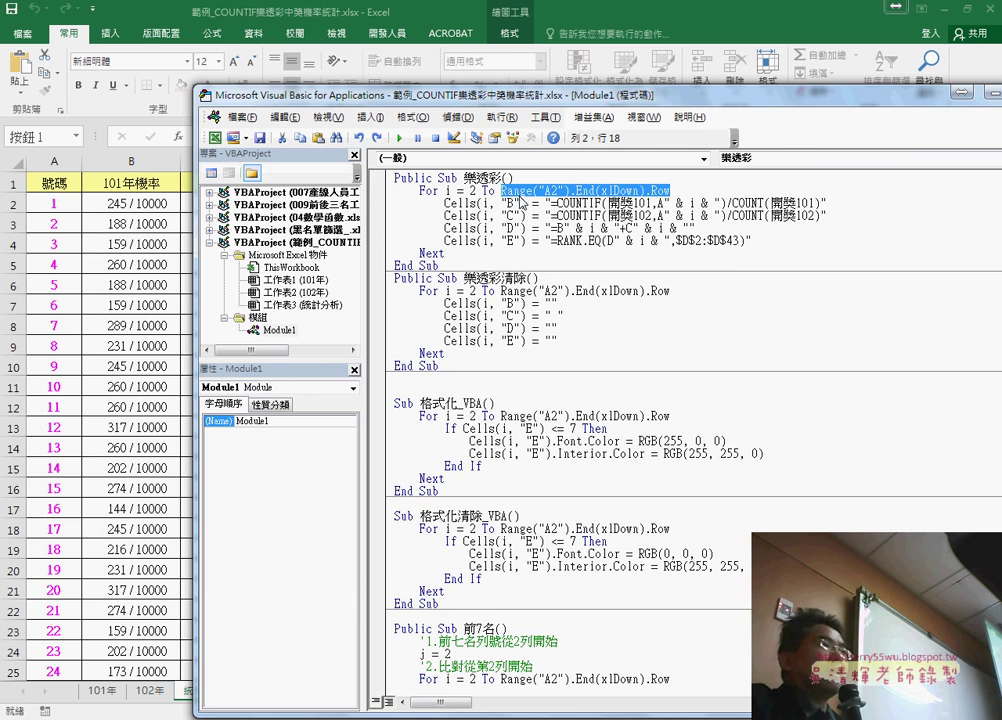
Delete the COUNTIF formula text from Cells(i, "B"), leaving empty quotes.
drag(332, 98, 412, 100)
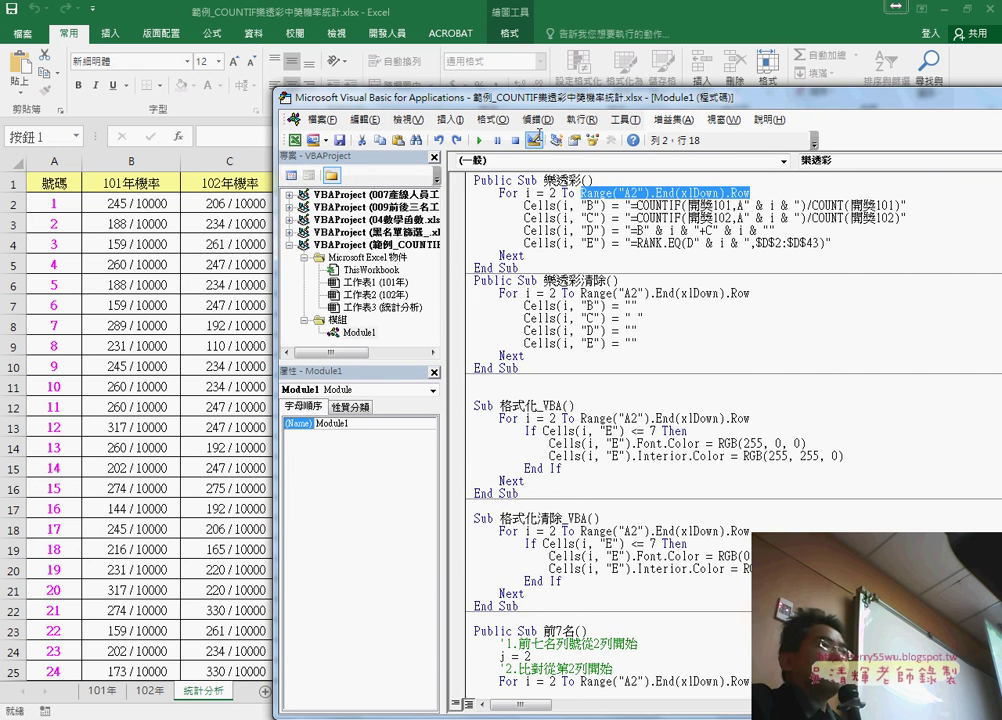
drag(629, 205, 903, 205)
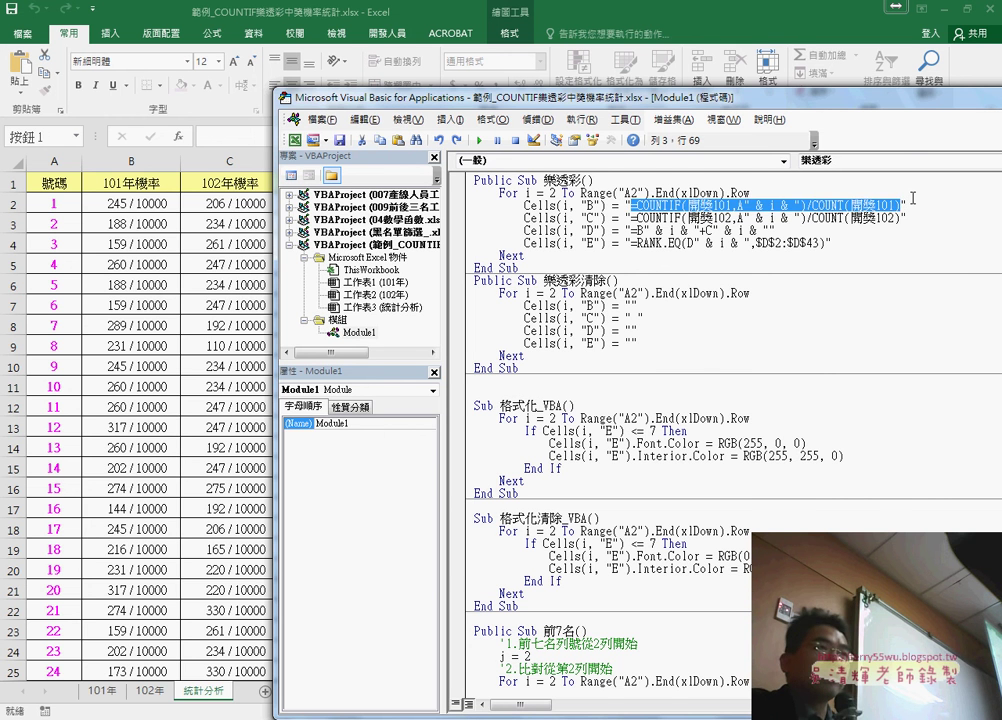
key(Delete)
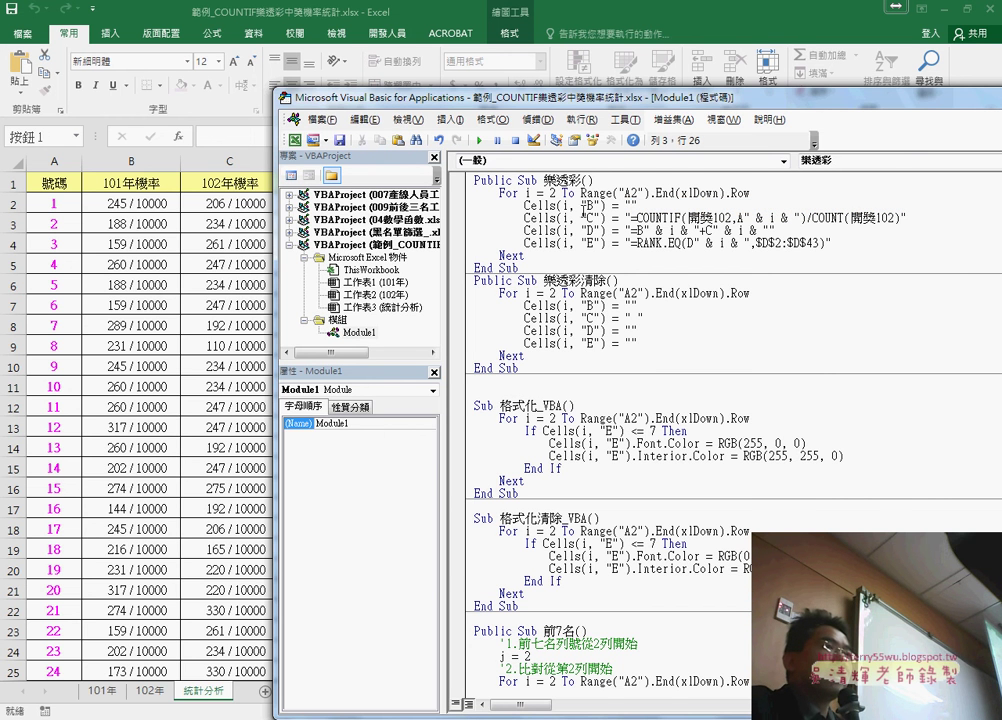
double_click(566, 205)
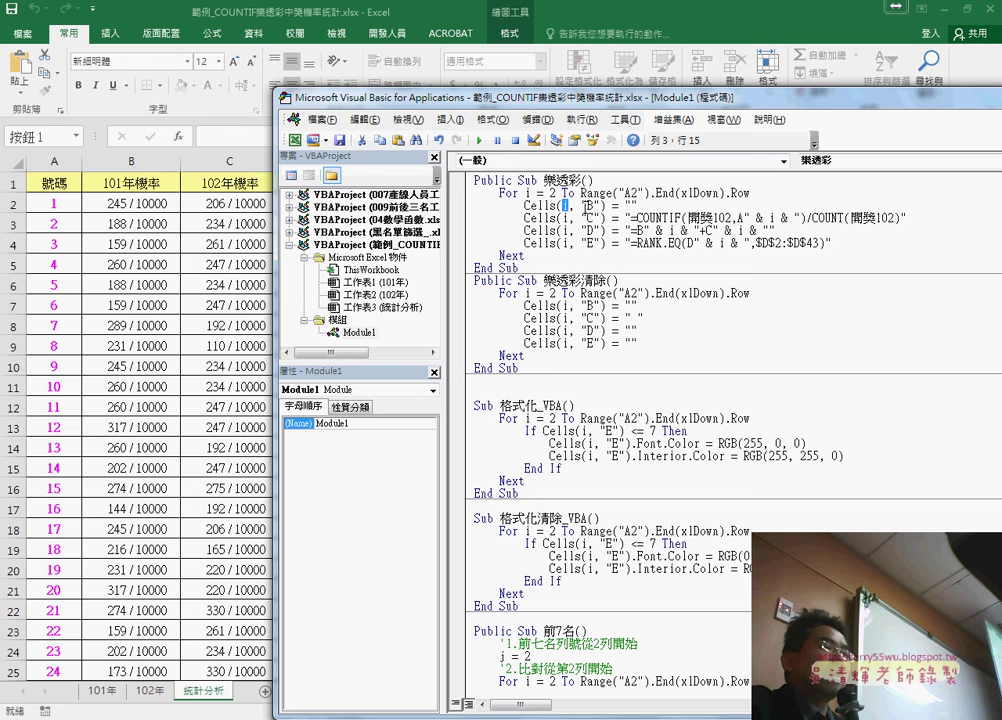
double_click(587, 205)
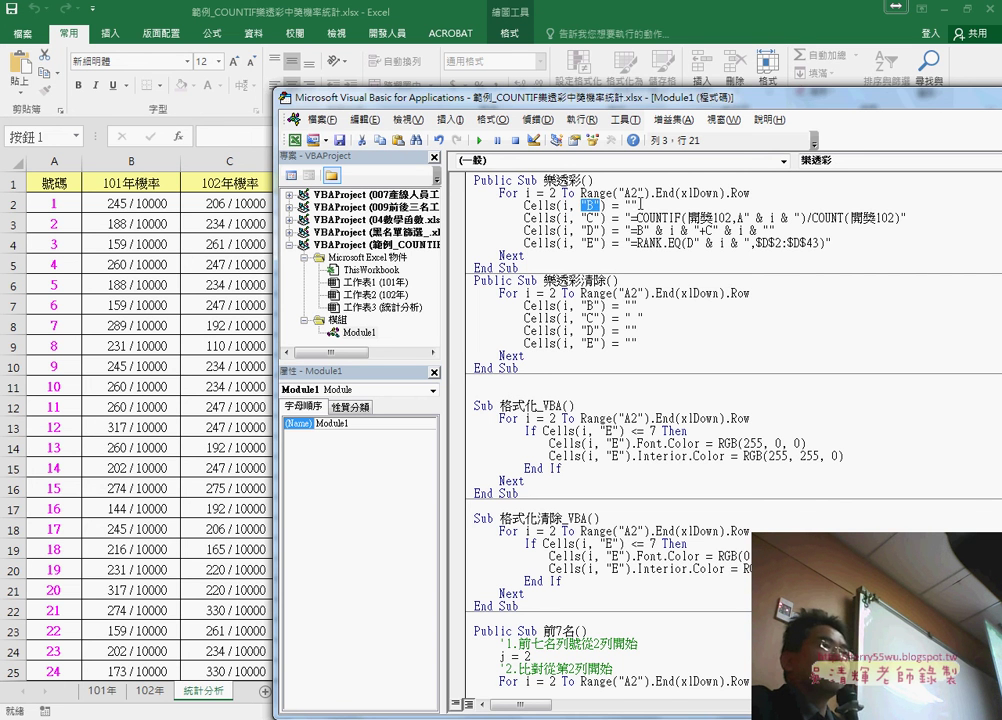
click(628, 205)
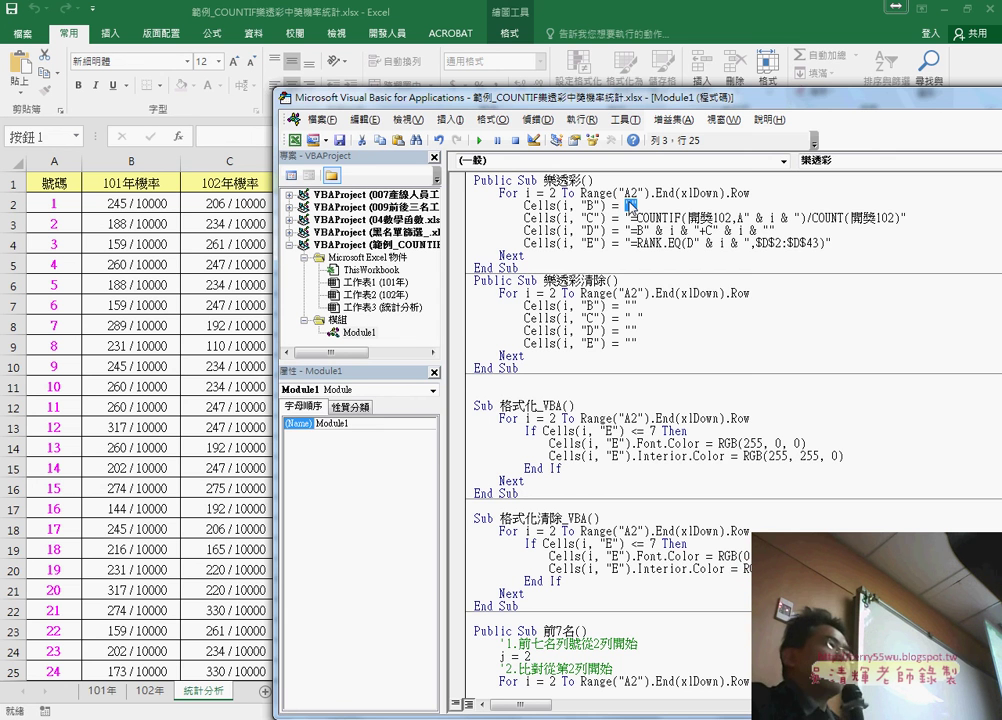
Copy B2's =COUNTIF(開獎101,A2)/COUNT(開獎101), cancel the edit, and return to the VBA editor.
click(141, 197)
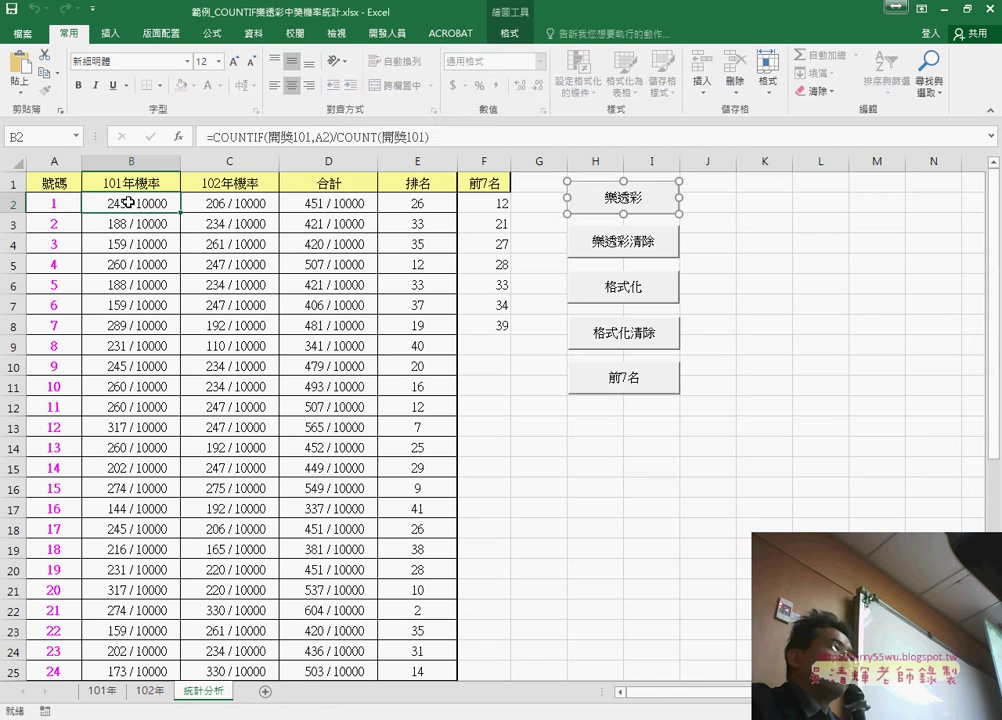
click(210, 136)
drag(210, 136, 455, 136)
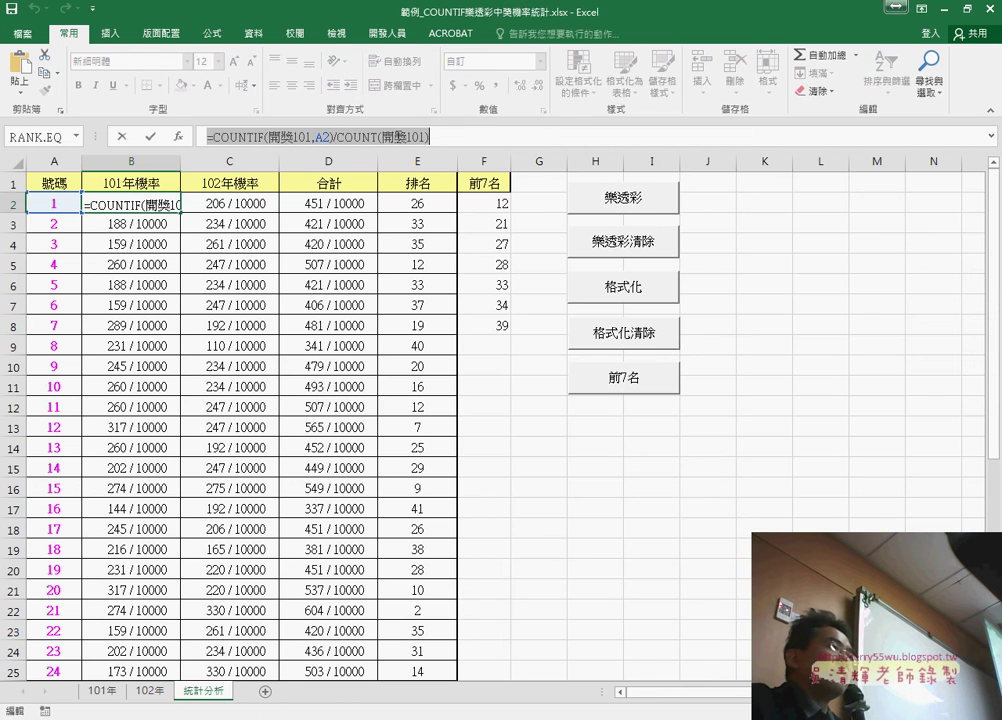
right_click(457, 138)
click(465, 164)
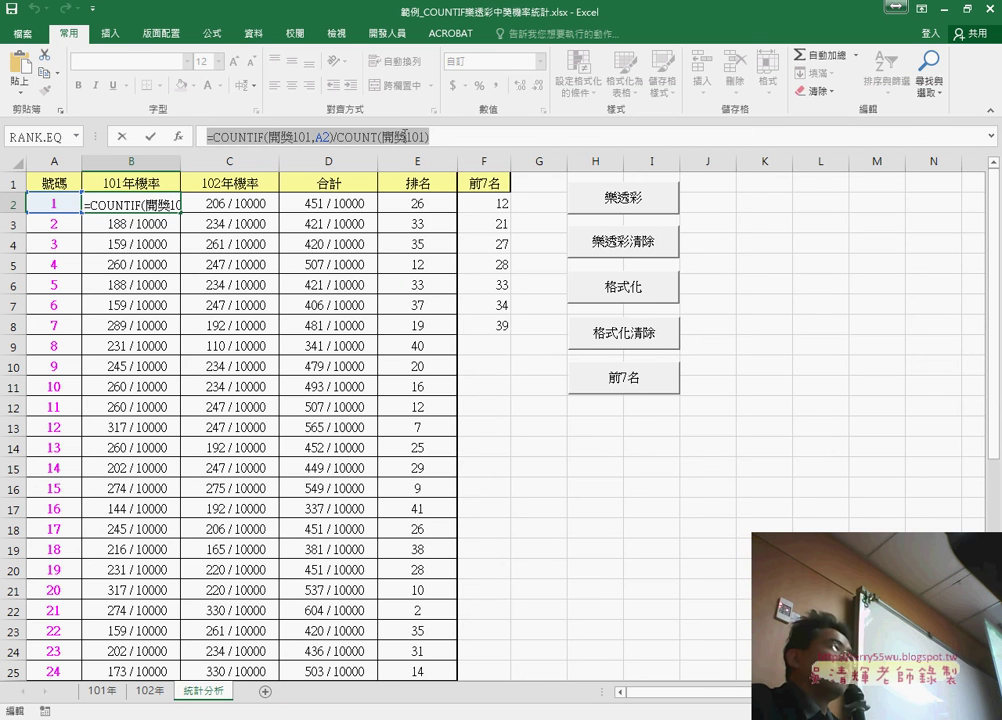
key(End)
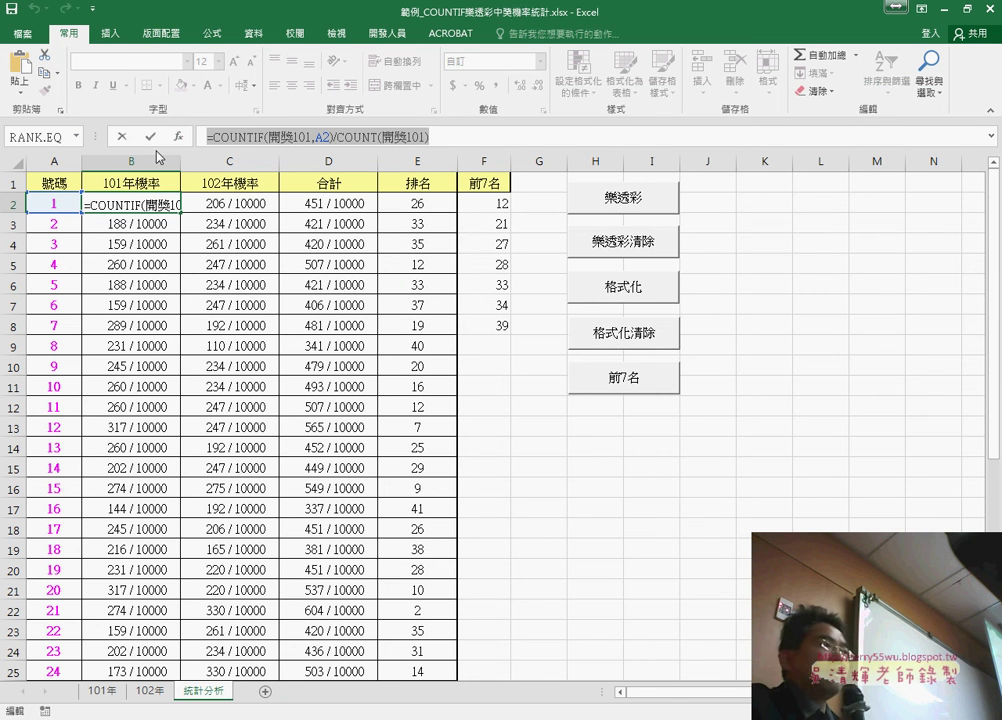
key(End)
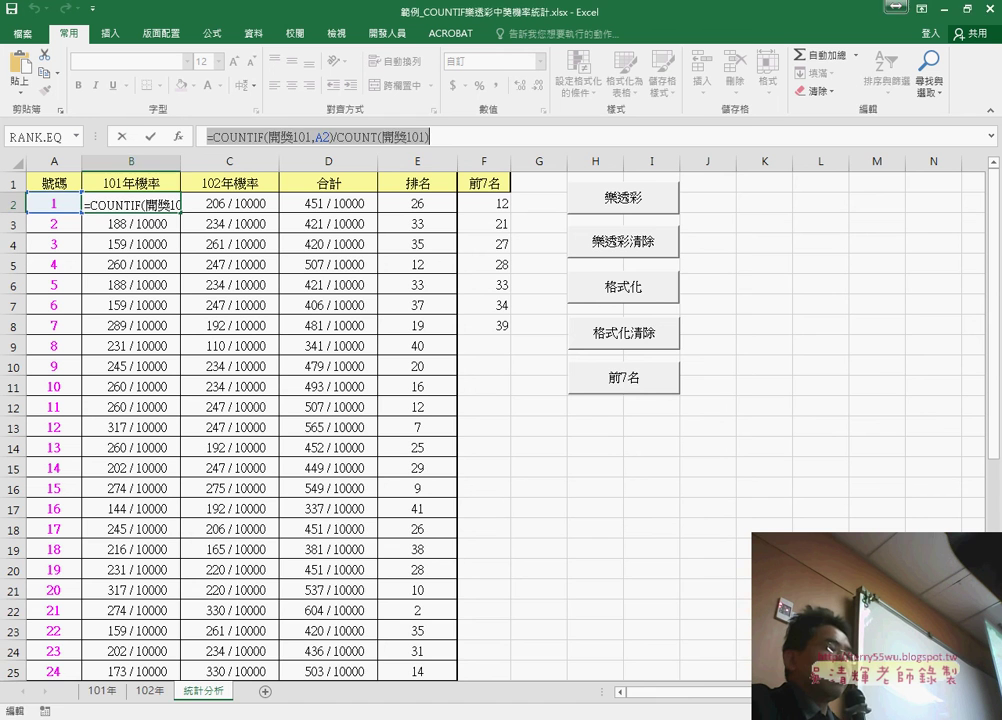
click(595, 645)
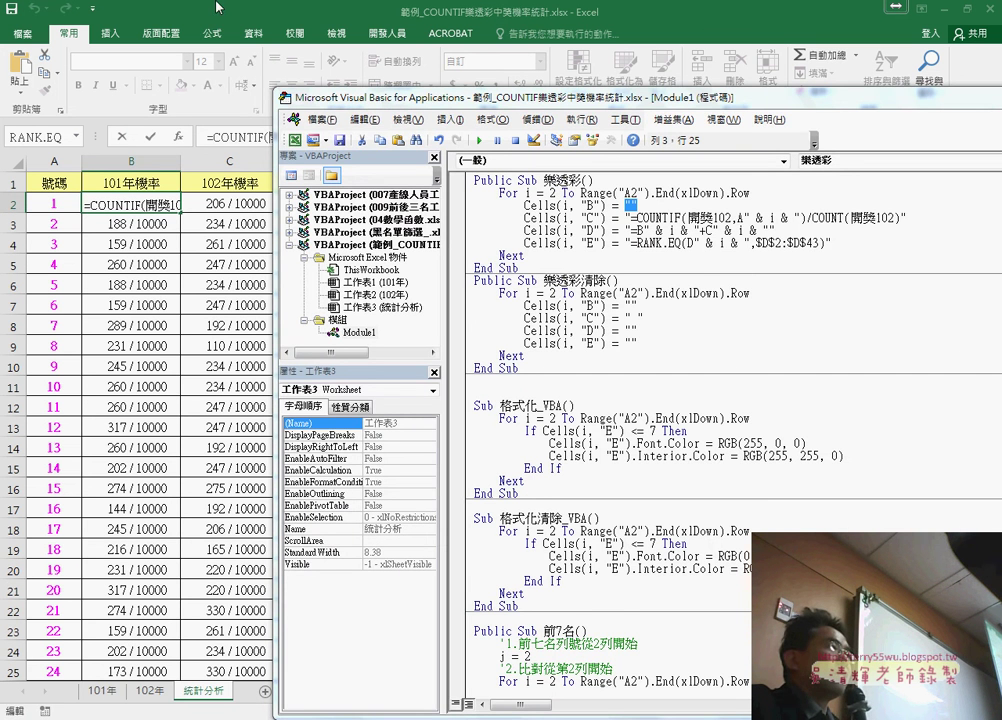
click(158, 139)
click(122, 137)
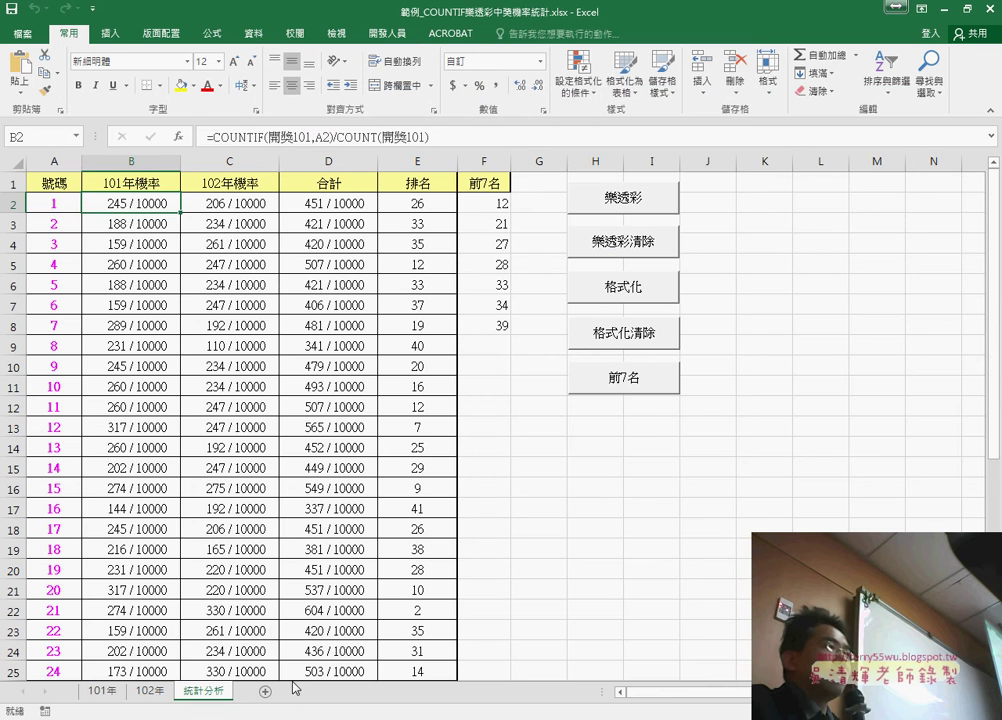
key(alt+Tab)
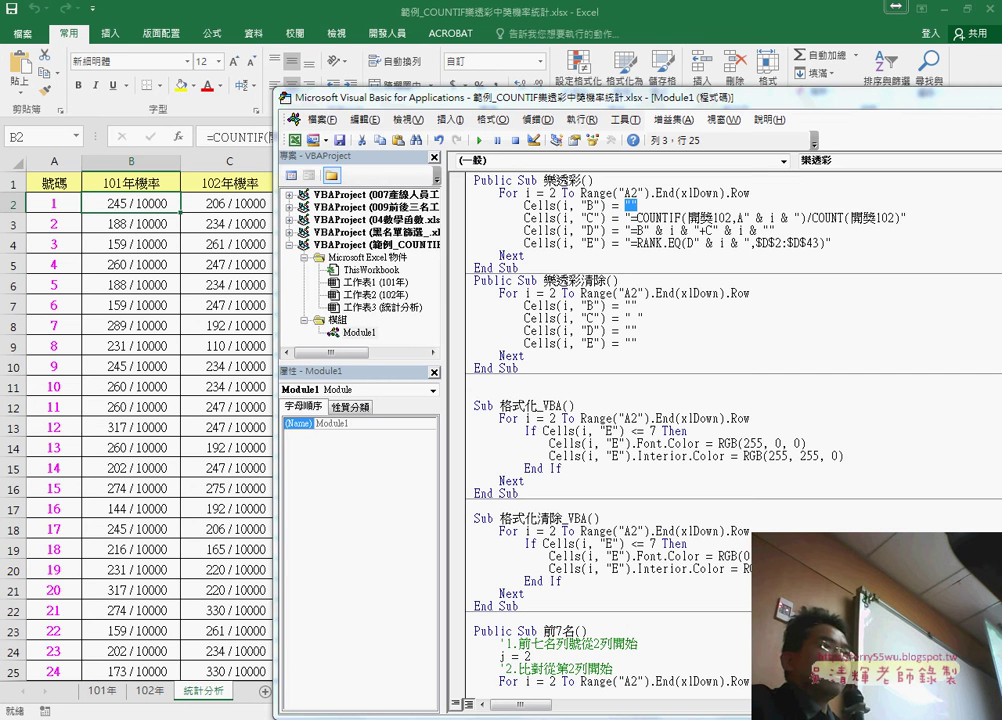
Paste the COUNTIF formula into column B's empty quotes and delete the C, D and E lines.
click(635, 205)
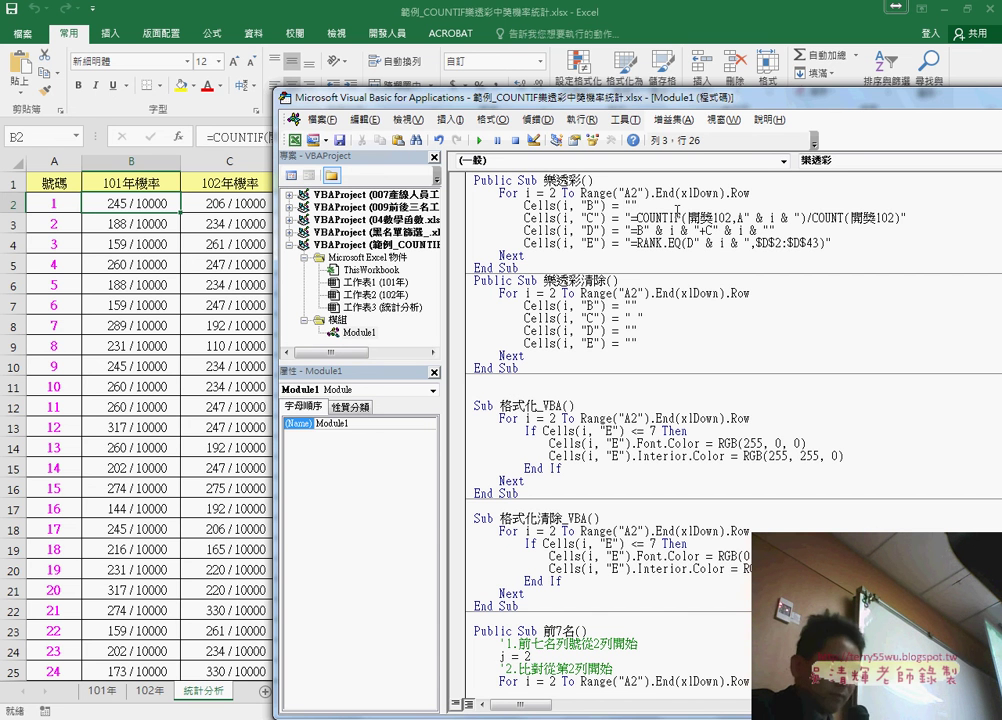
key(ctrl+v)
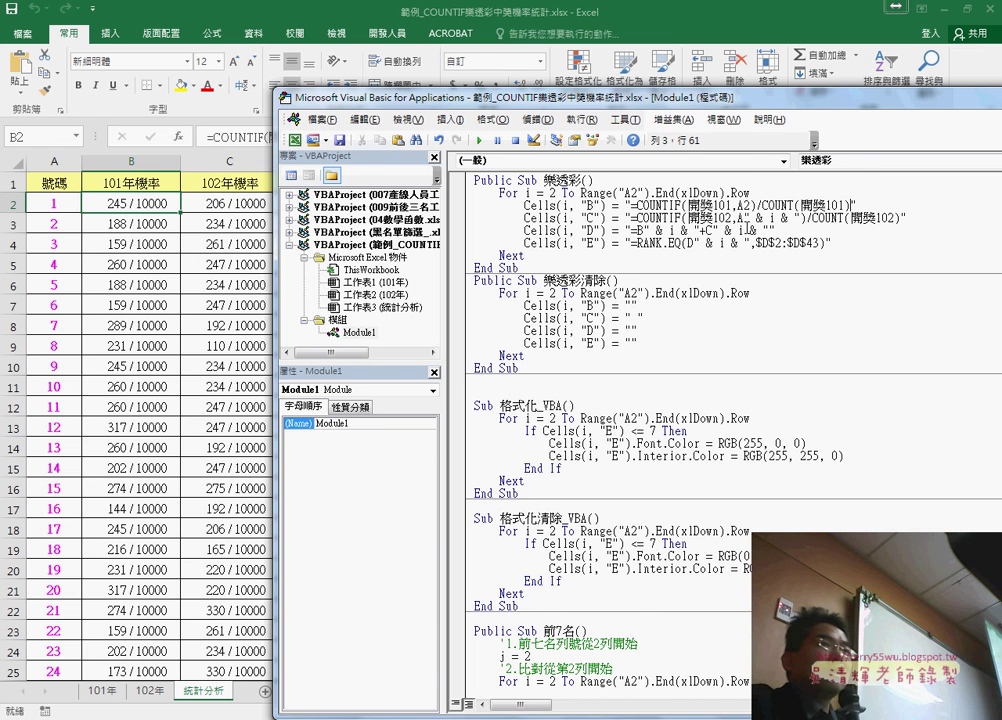
drag(849, 240, 441, 218)
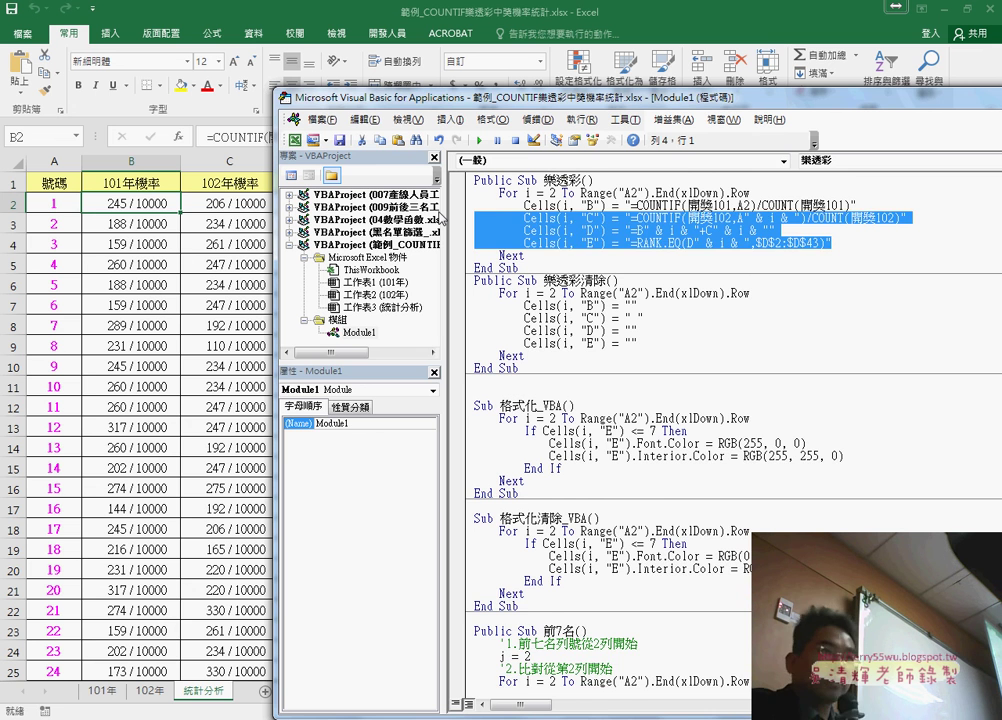
key(Delete)
key(Delete)
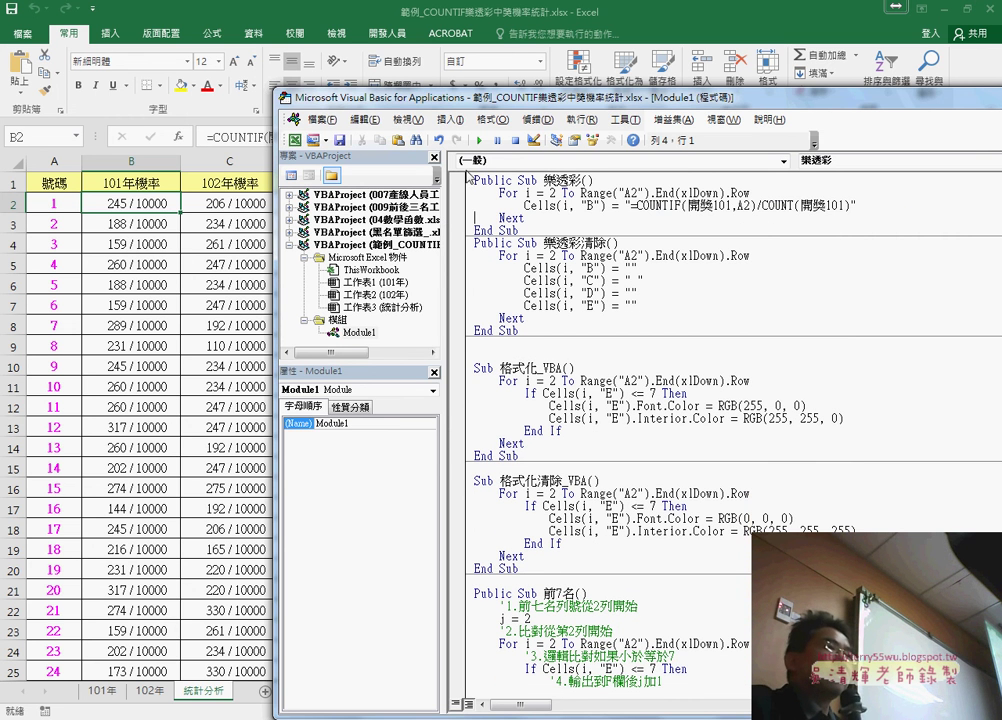
Run the 樂透彩清除 macro to empty the table's result columns.
drag(368, 97, 480, 105)
click(551, 291)
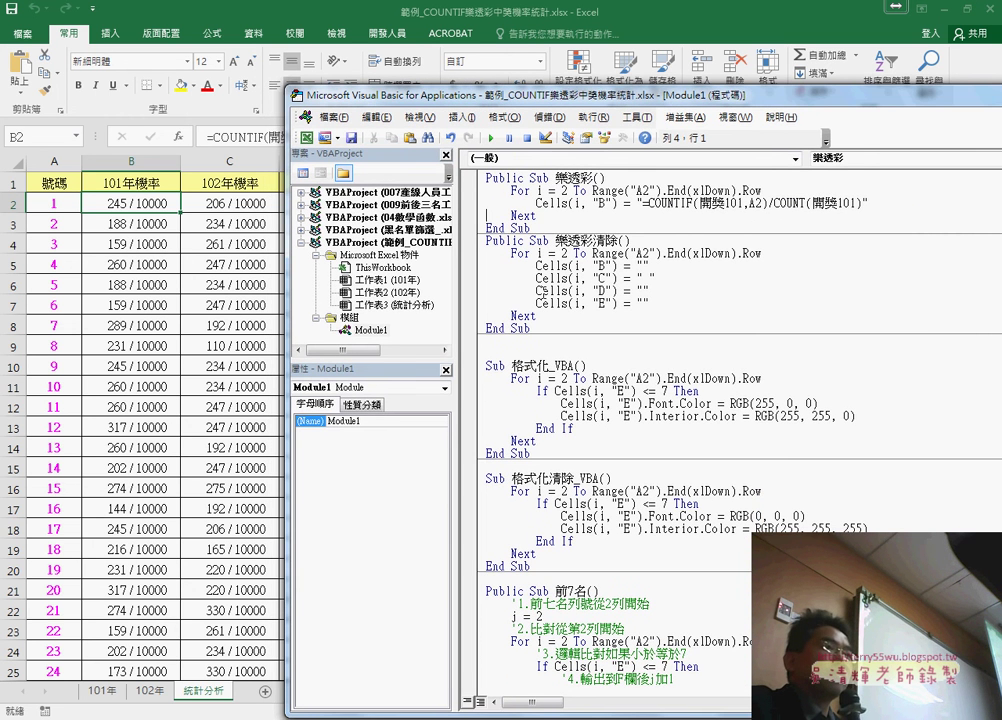
key(F5)
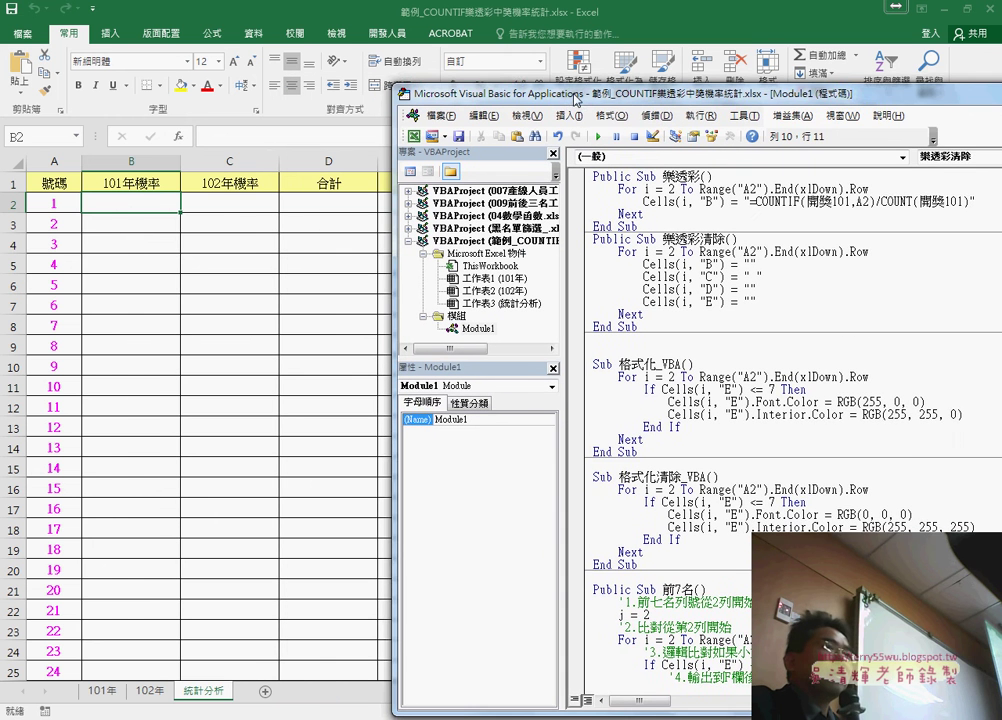
Run the trimmed 樂透彩 macro so column B fills with 245 / 10000.
drag(467, 101, 585, 96)
click(658, 212)
click(608, 133)
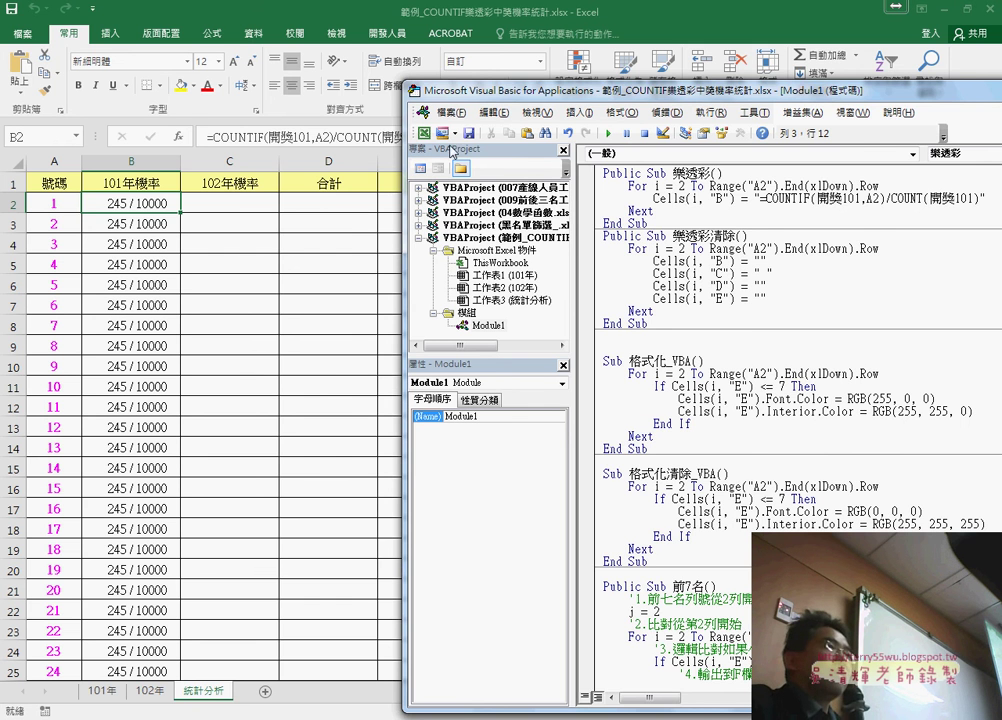
drag(498, 95, 300, 86)
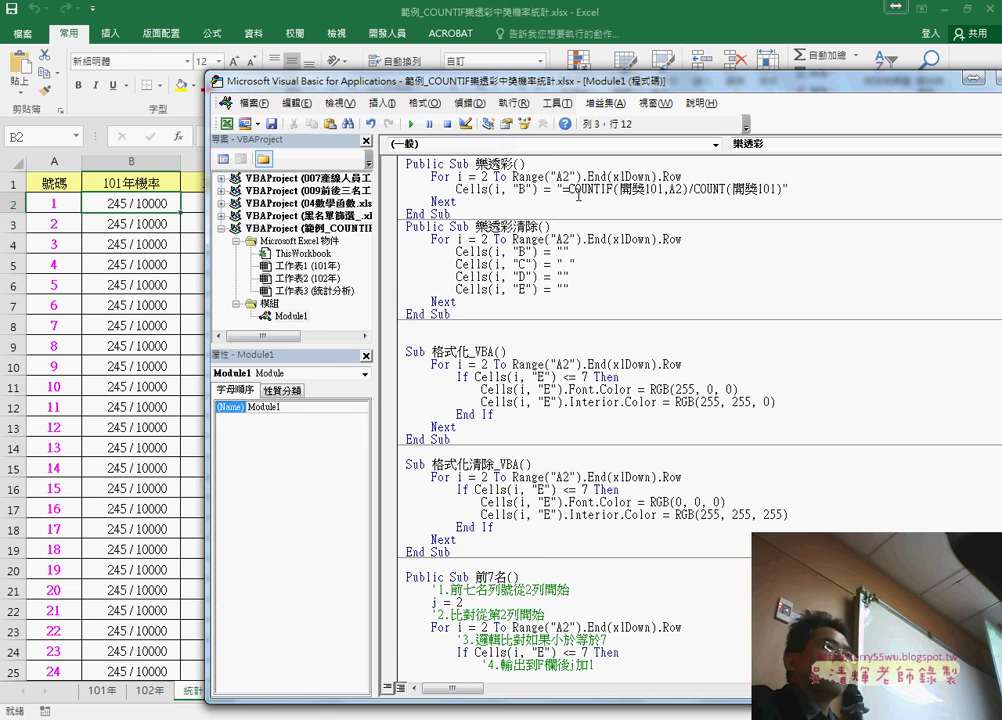
Change A2 in the macro's COUNTIF string to A"", removing the fixed row 2.
drag(569, 176, 562, 176)
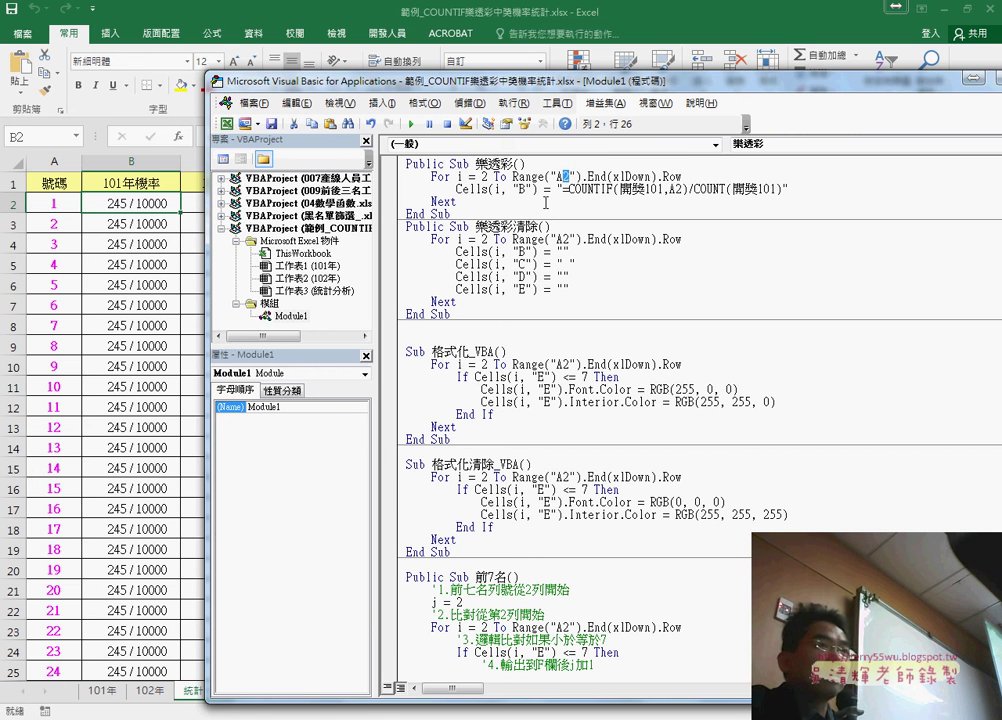
drag(684, 188, 669, 188)
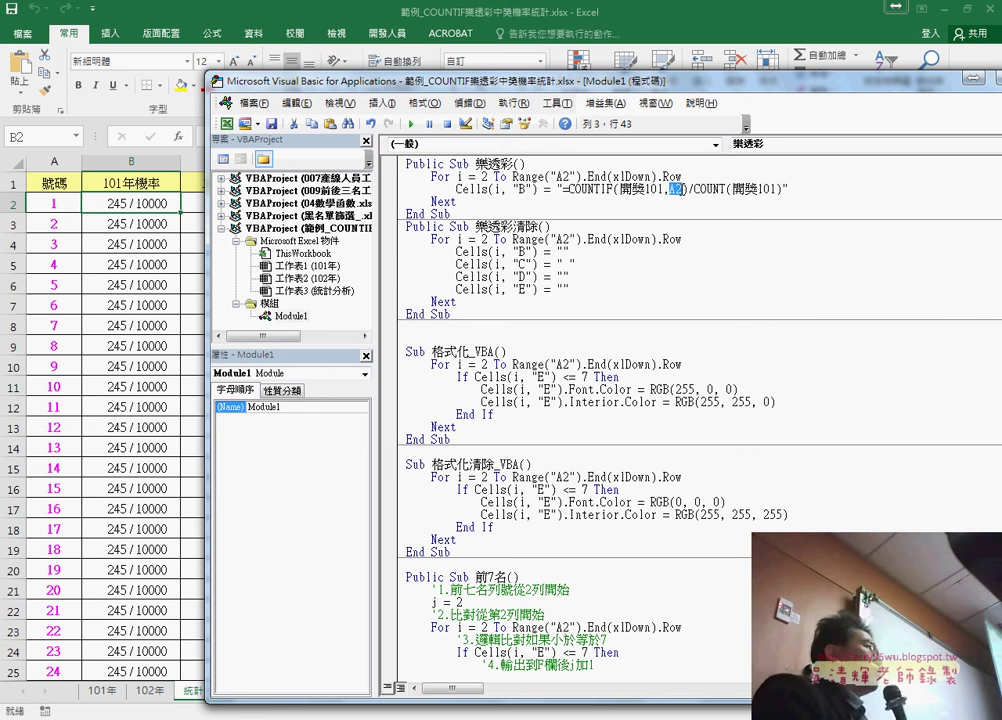
click(718, 188)
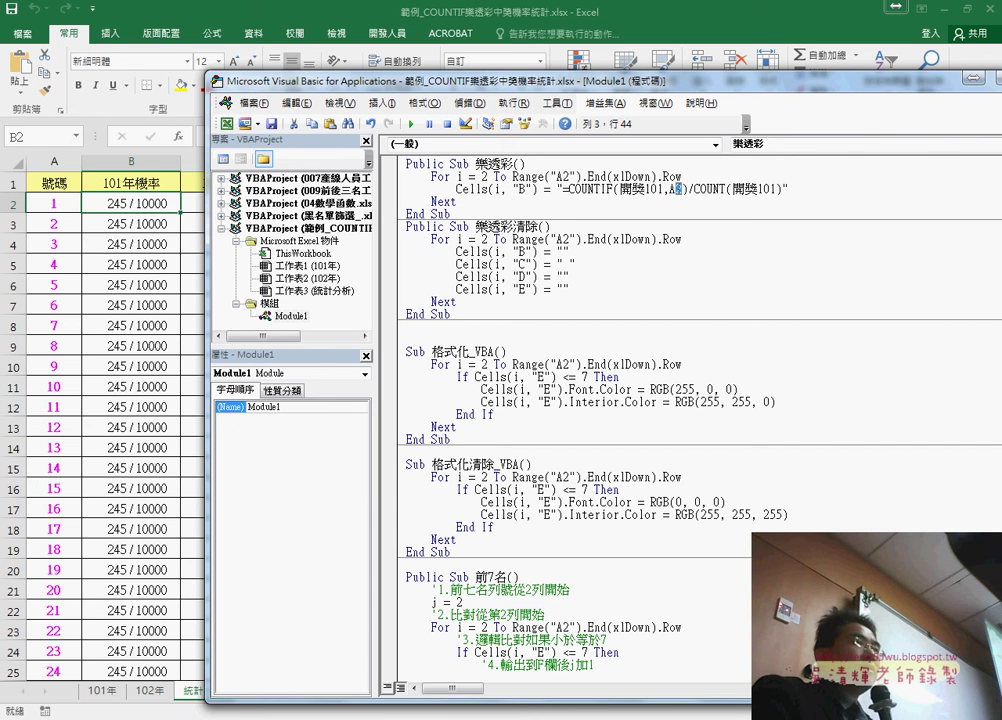
drag(677, 189, 684, 190)
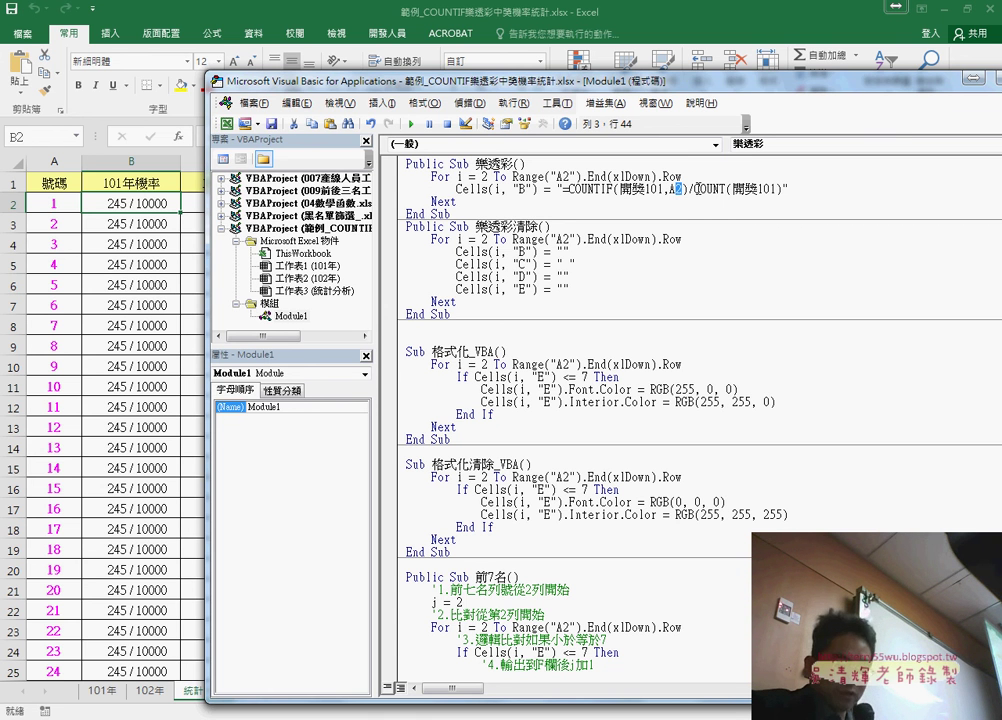
text(i)
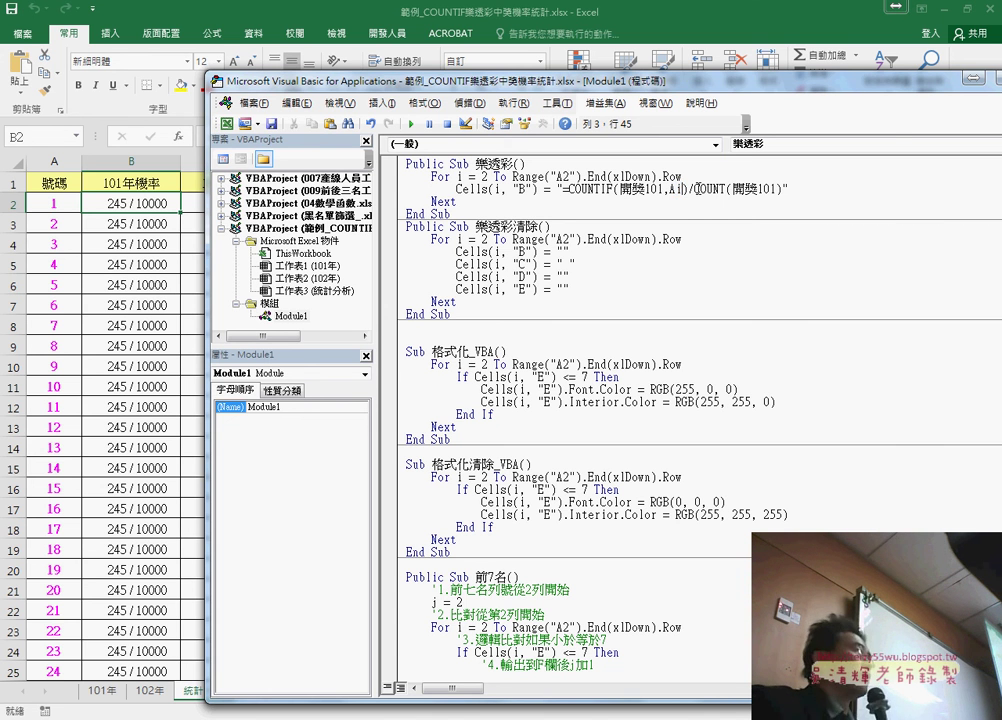
key(BackSpace)
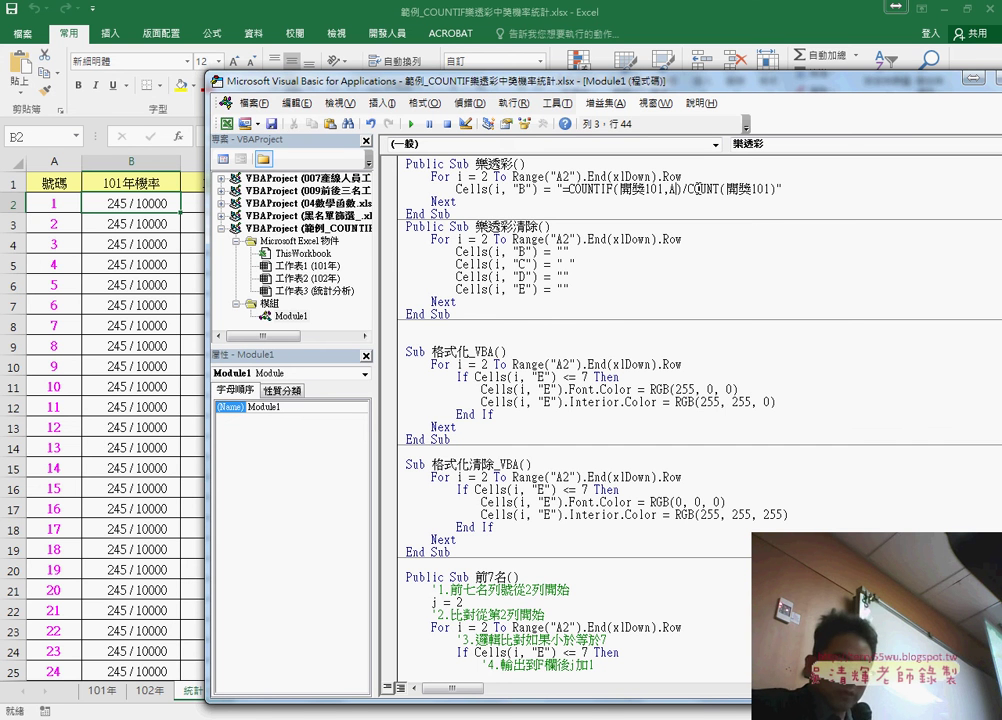
text(2)
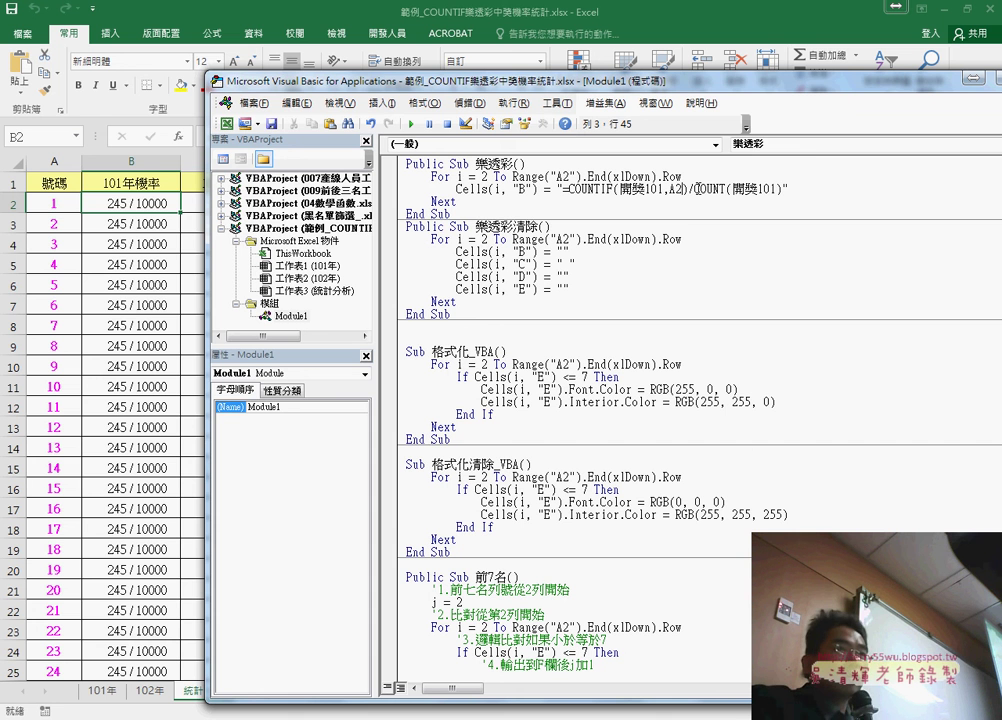
key(shift+Left)
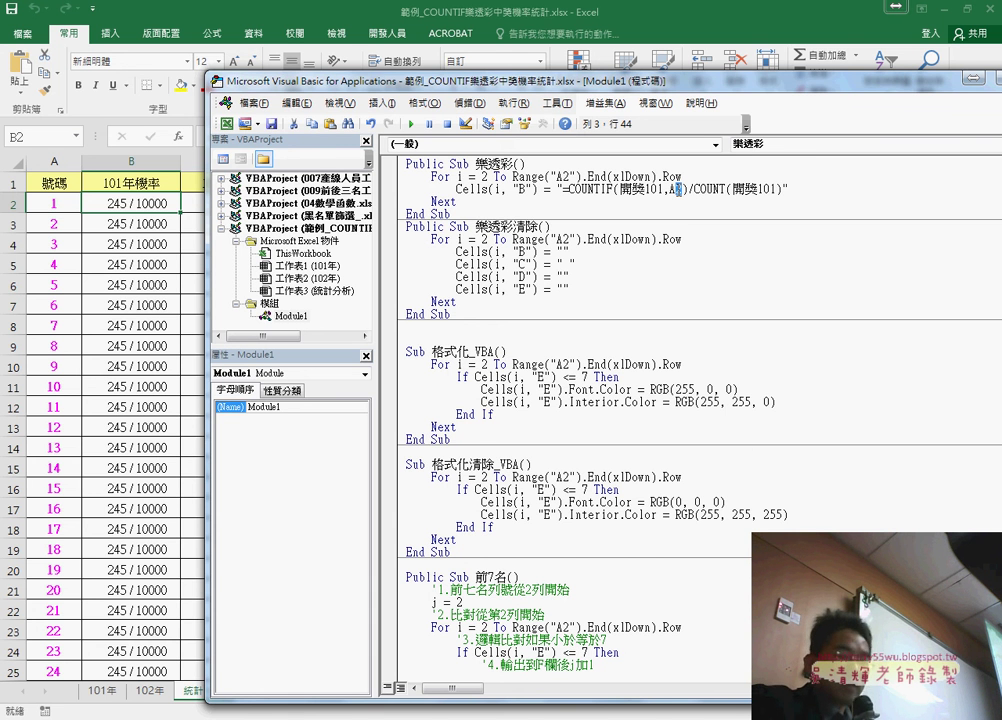
text("")
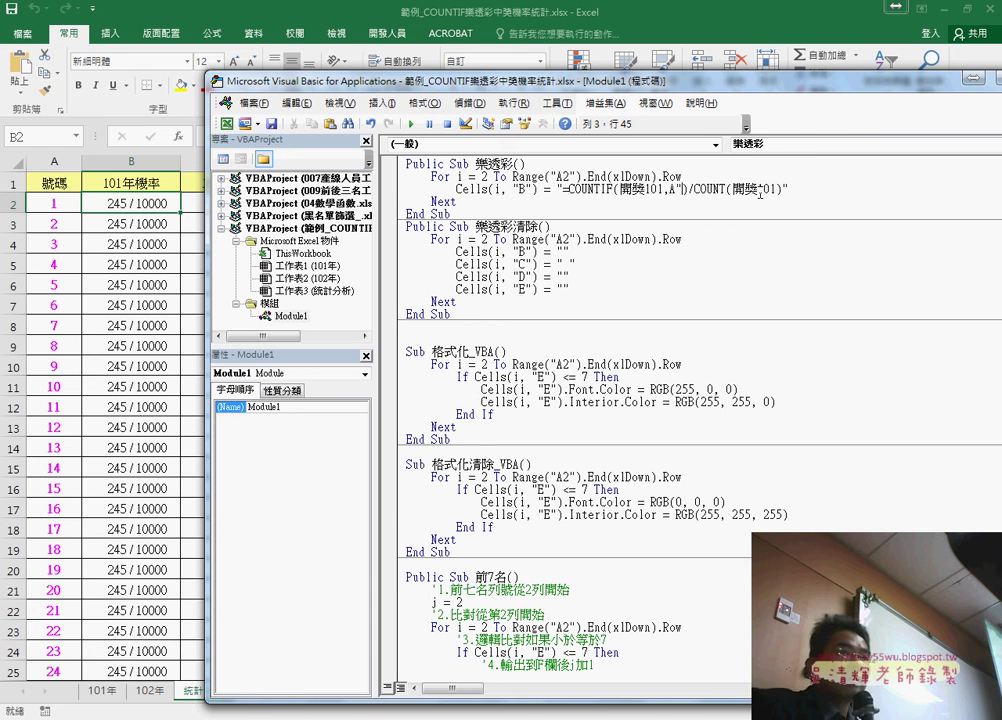
key(Left)
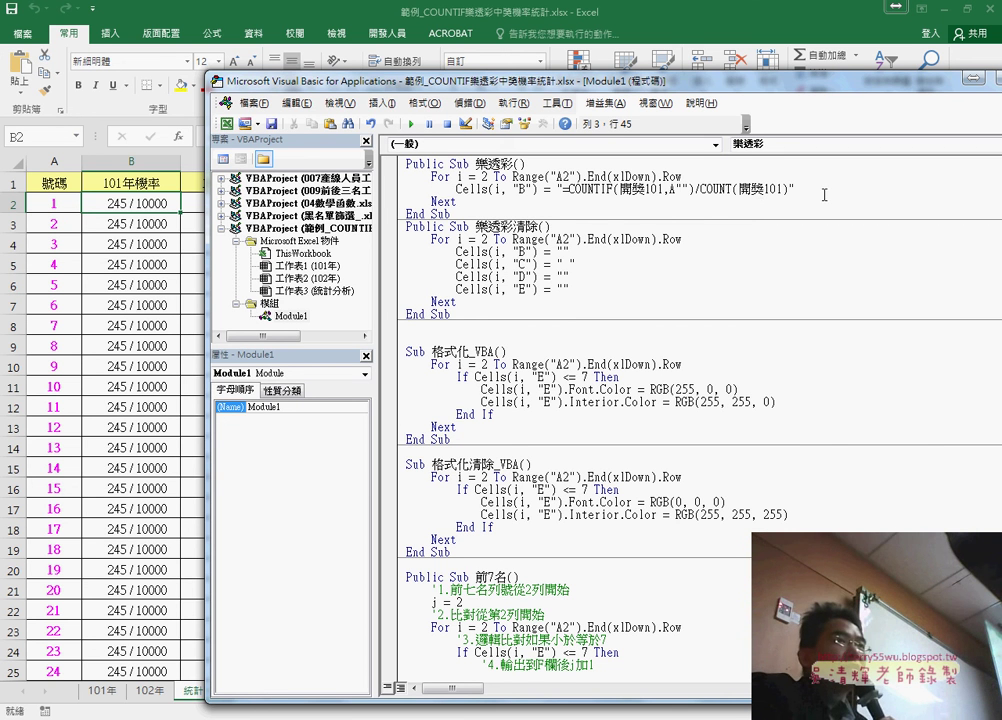
Insert " & i & " after A so the formula reads "=COUNTIF(開獎101,A" & i & ")/COUNT(開獎101)".
drag(682, 188, 557, 188)
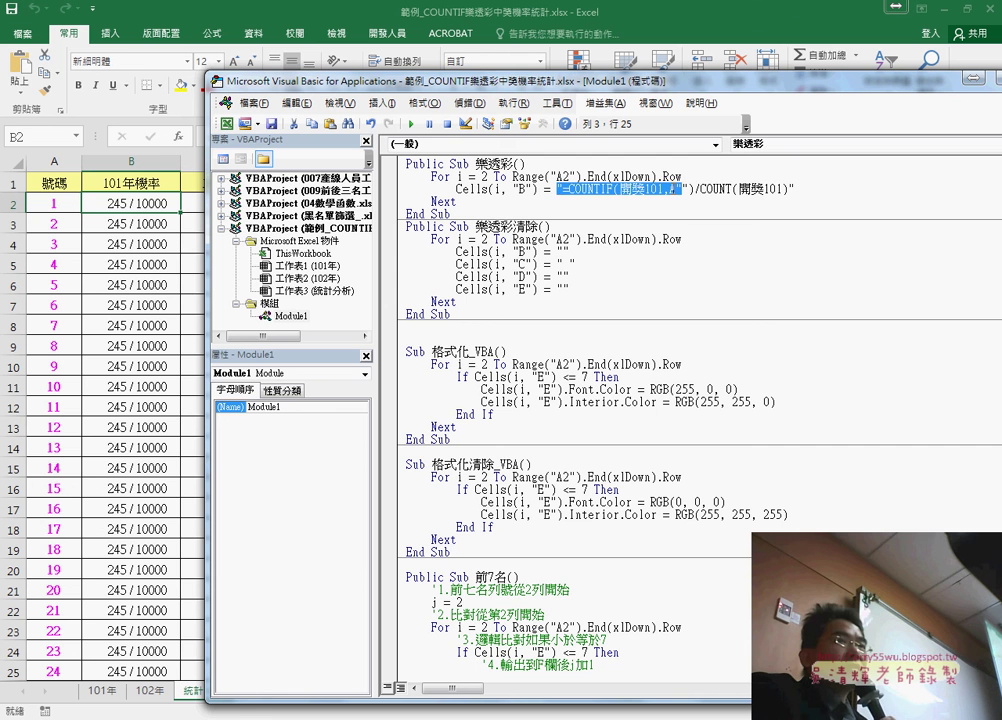
drag(683, 188, 795, 188)
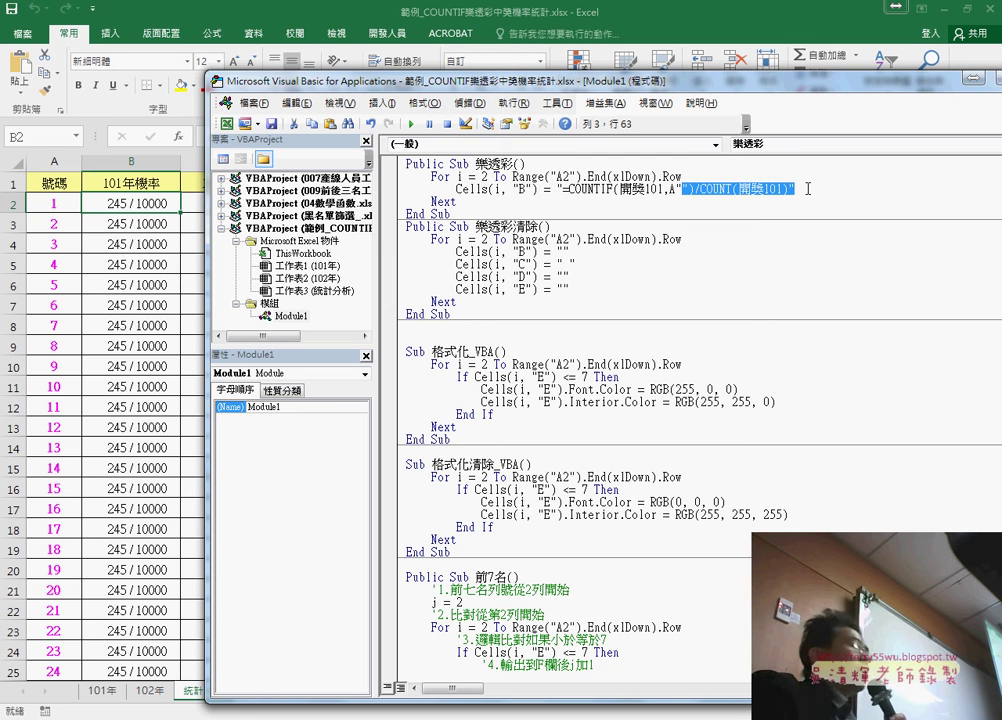
click(691, 181)
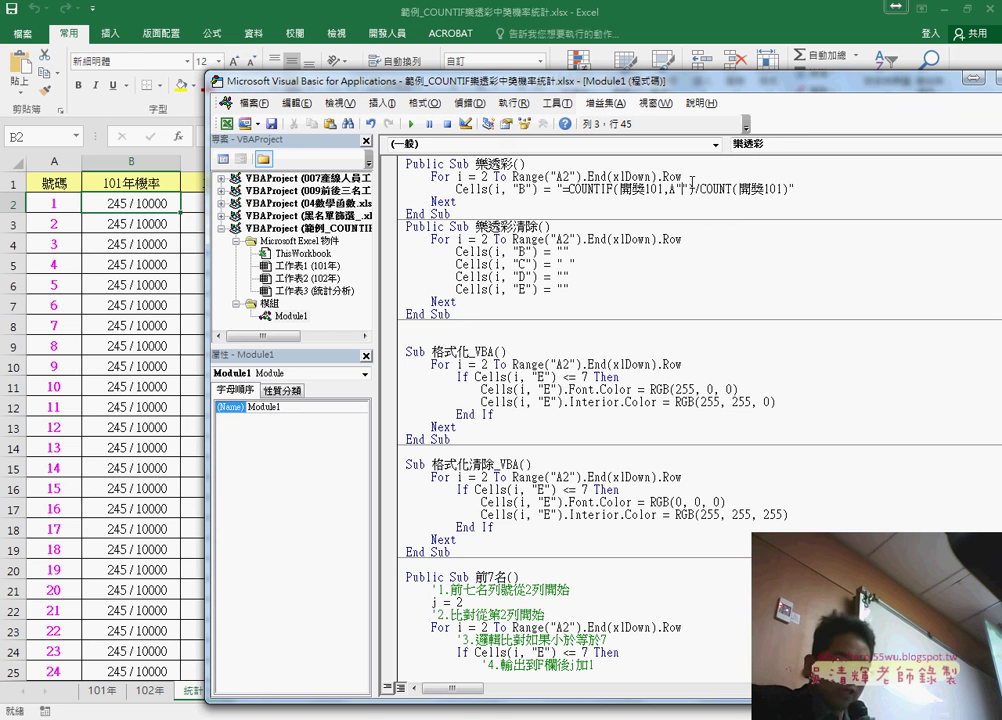
text(&")
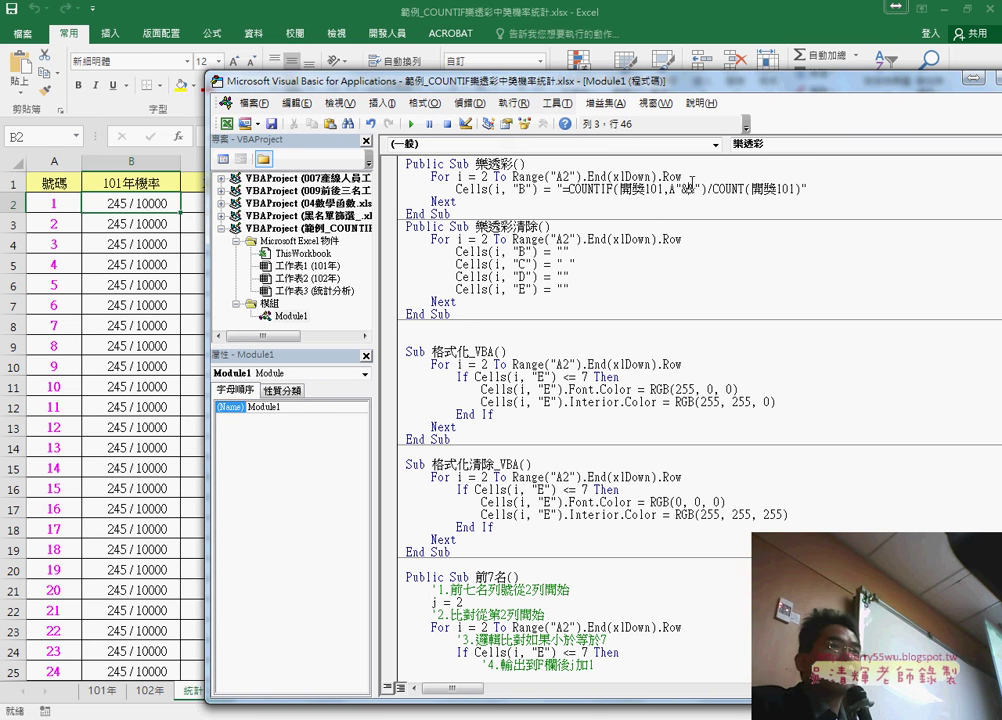
text(i)
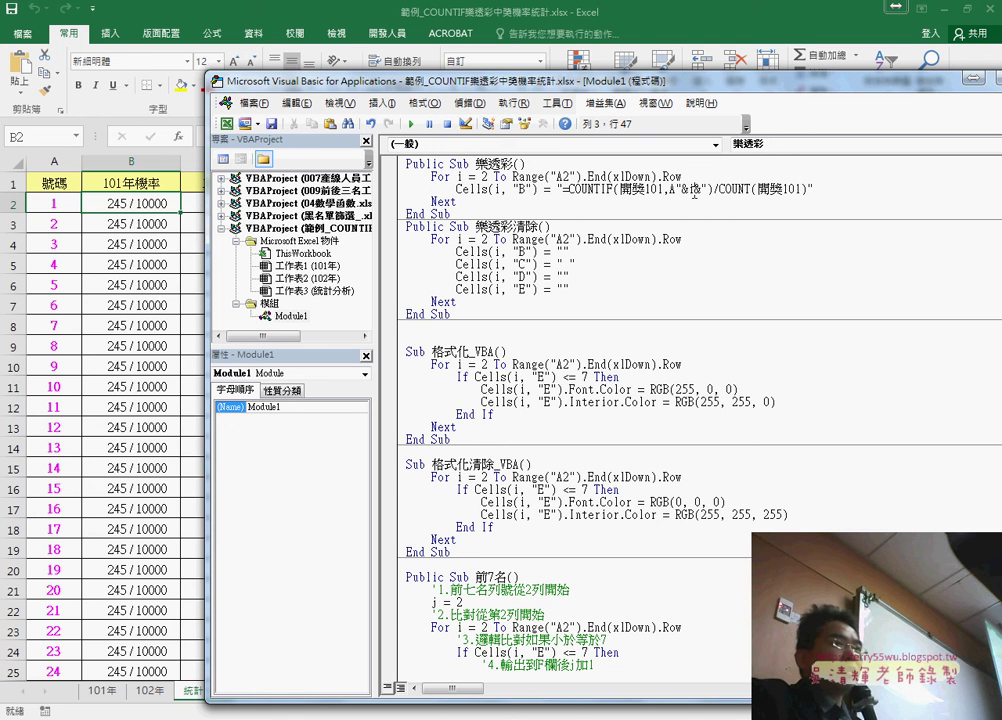
drag(676, 187, 706, 187)
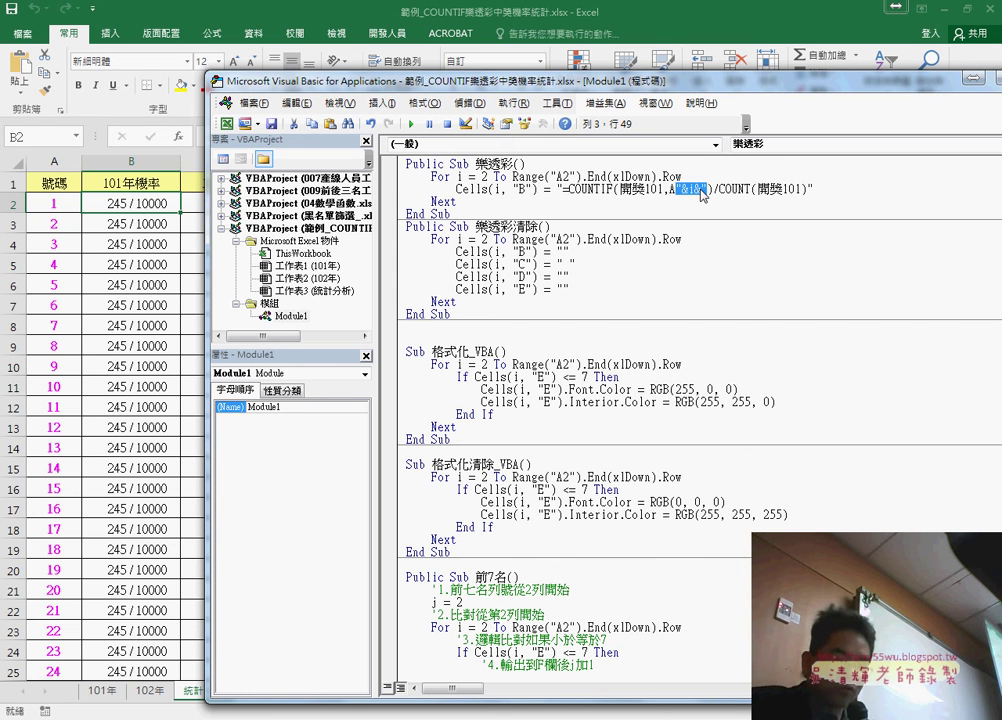
key(BackSpace)
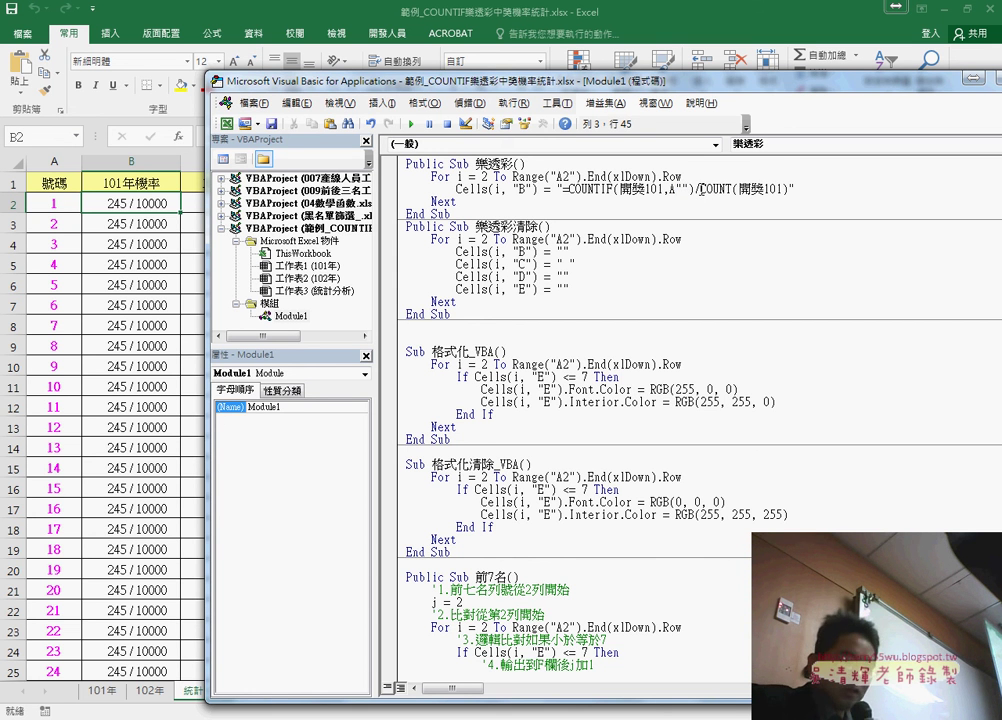
text(&&)
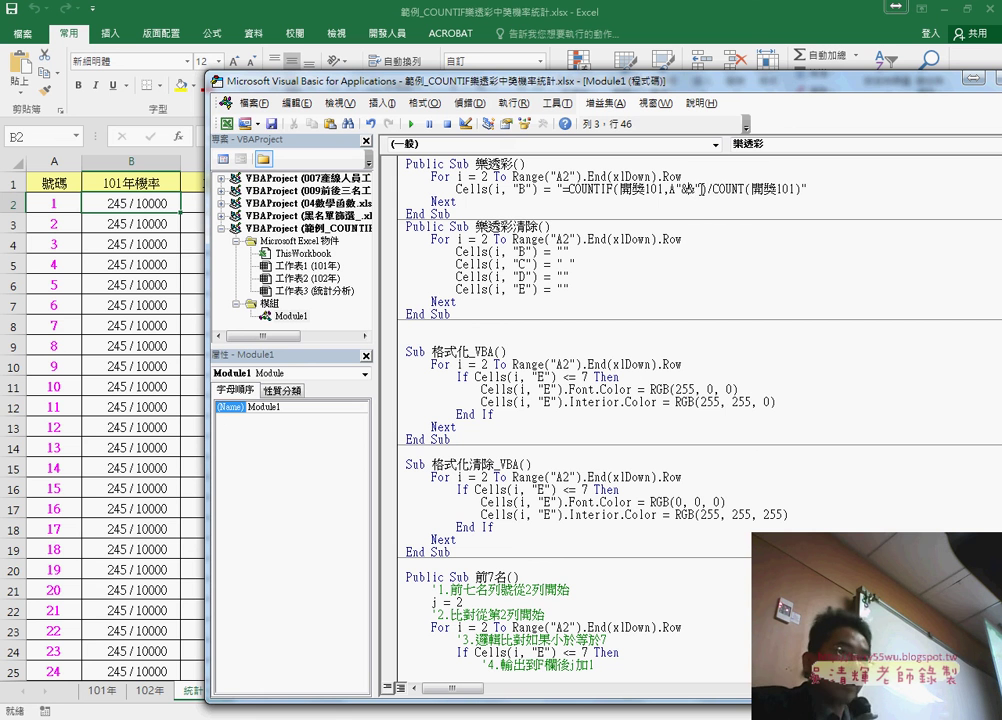
text(i)
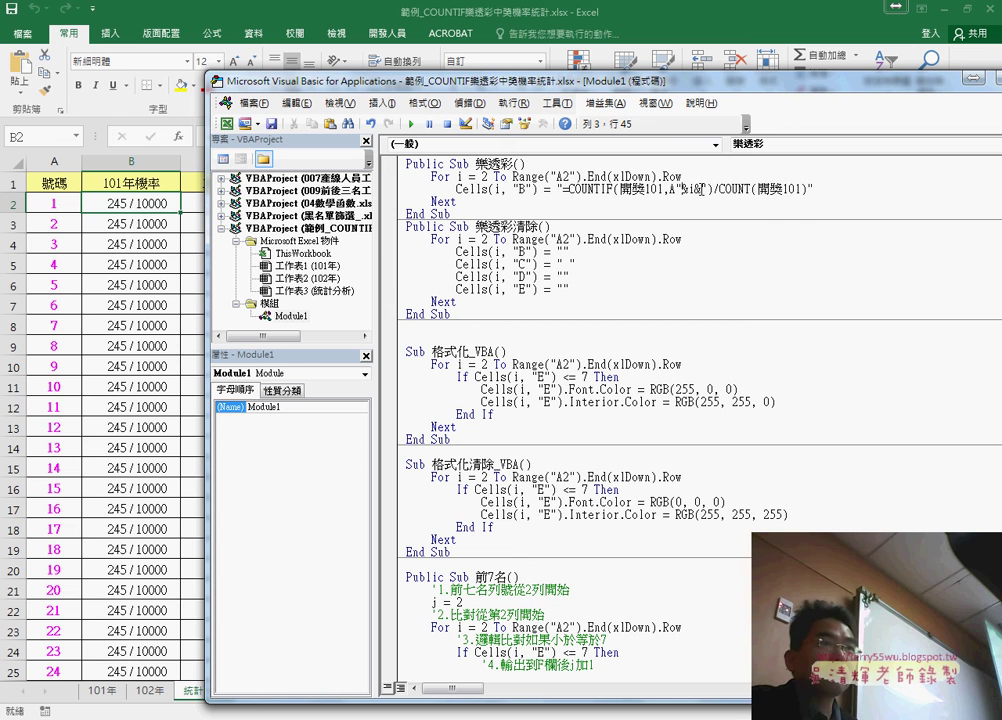
text(& i &)
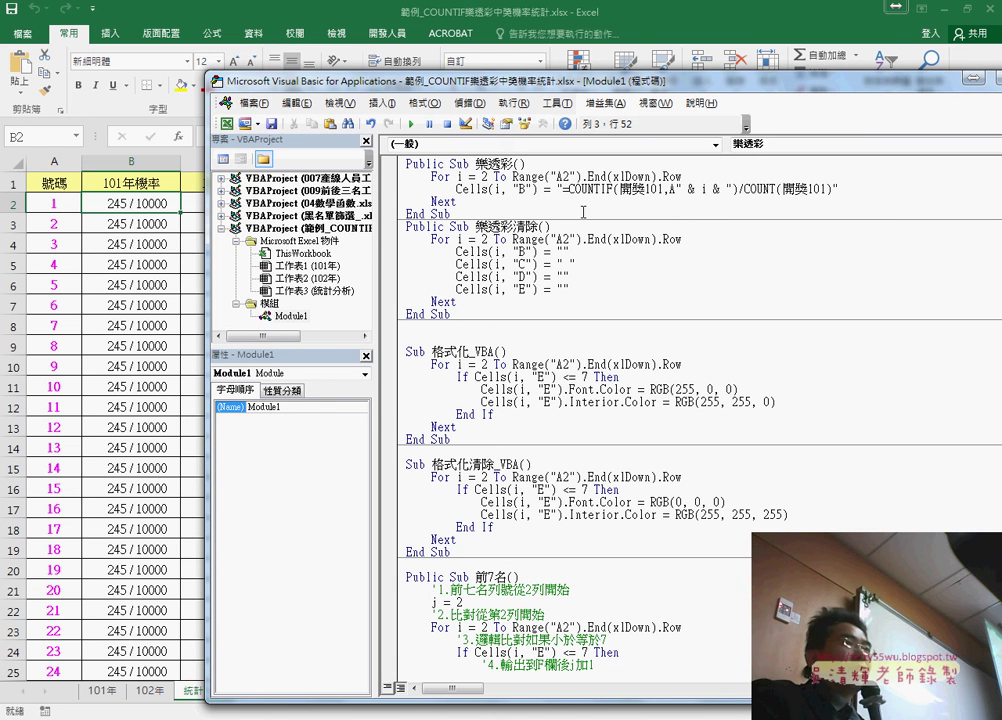
double_click(703, 189)
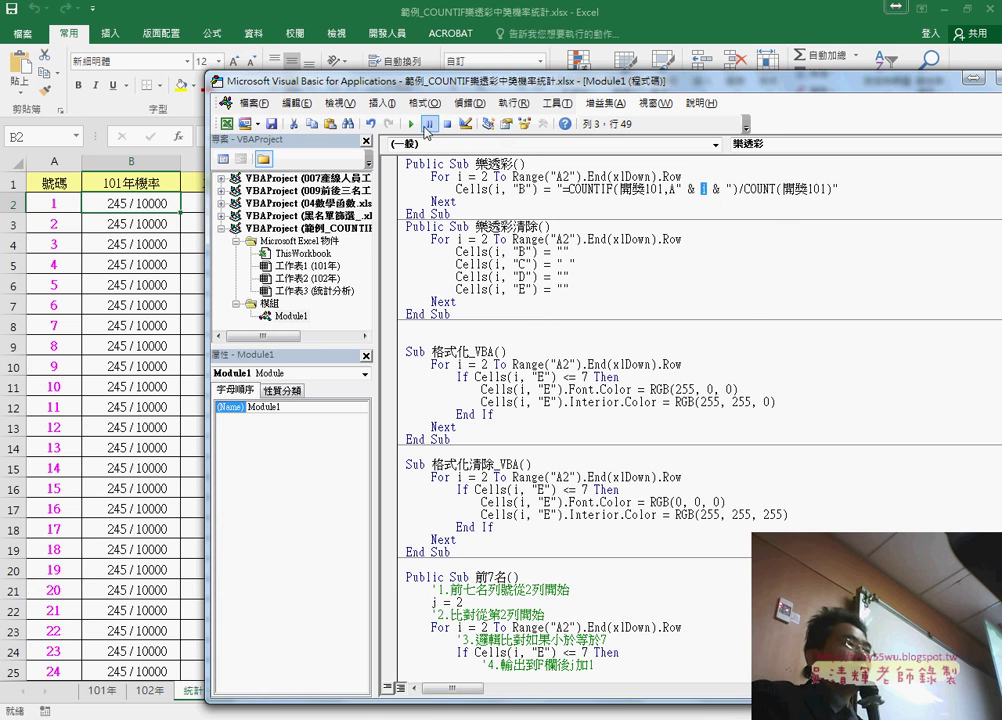
Rerun 樂透彩 and check B2–B5 each reference their own A row (245, 188, 159 / 10000).
key(F5)
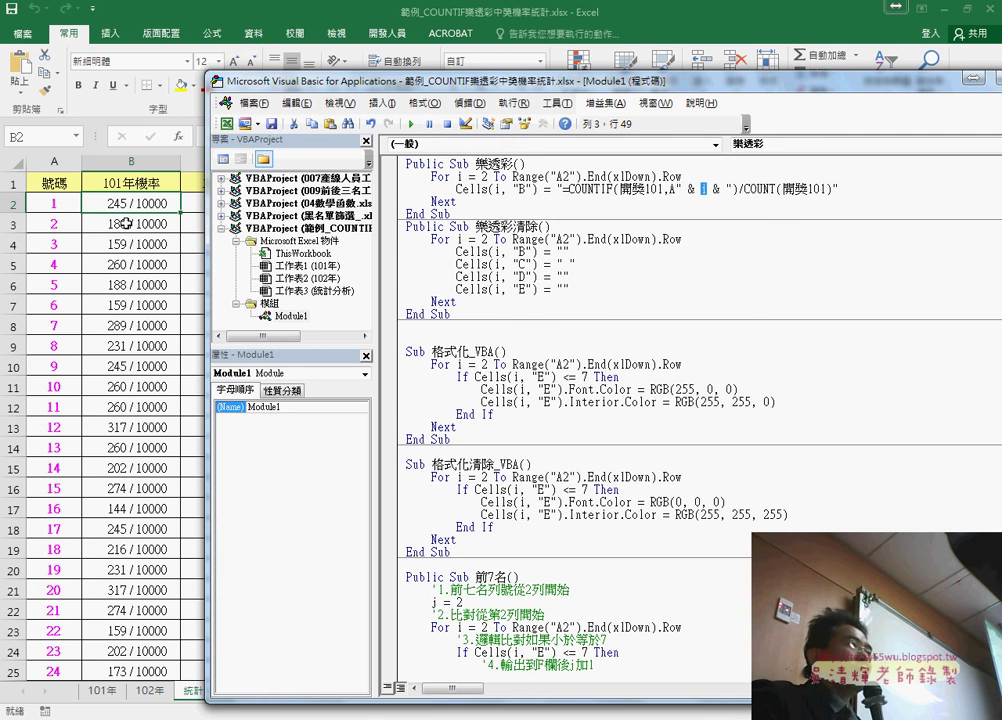
click(130, 224)
click(141, 204)
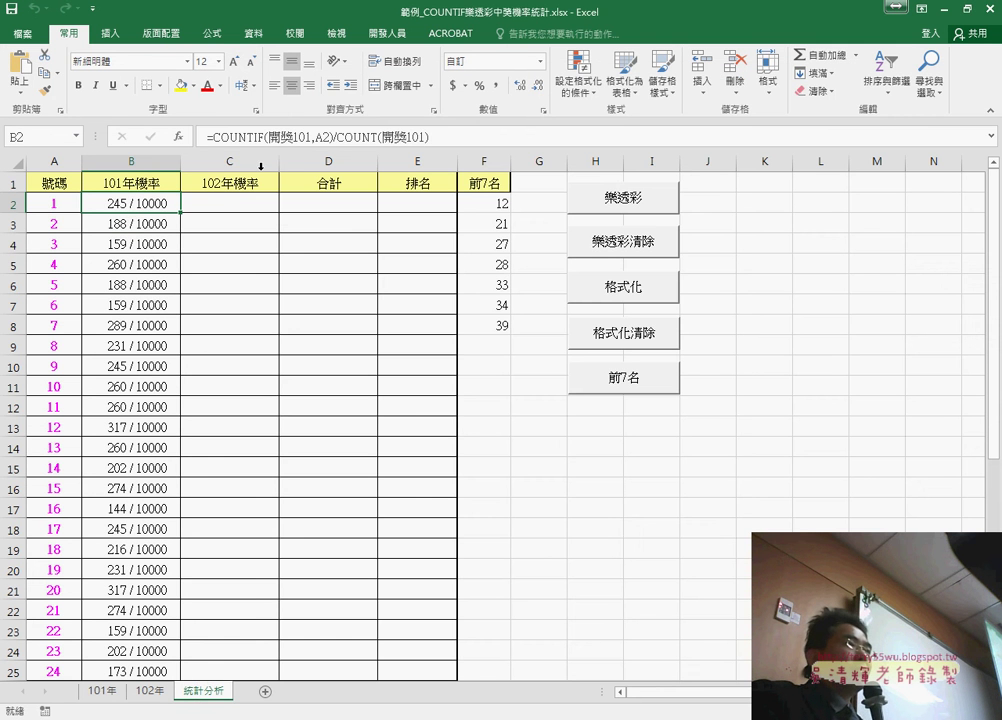
click(139, 224)
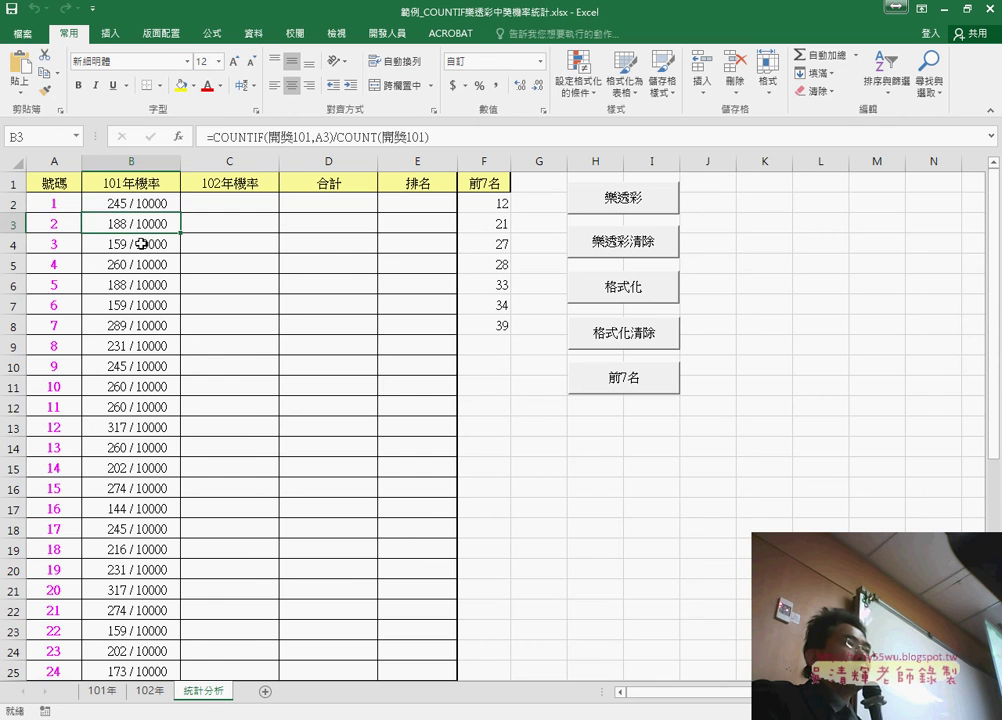
click(142, 250)
click(145, 264)
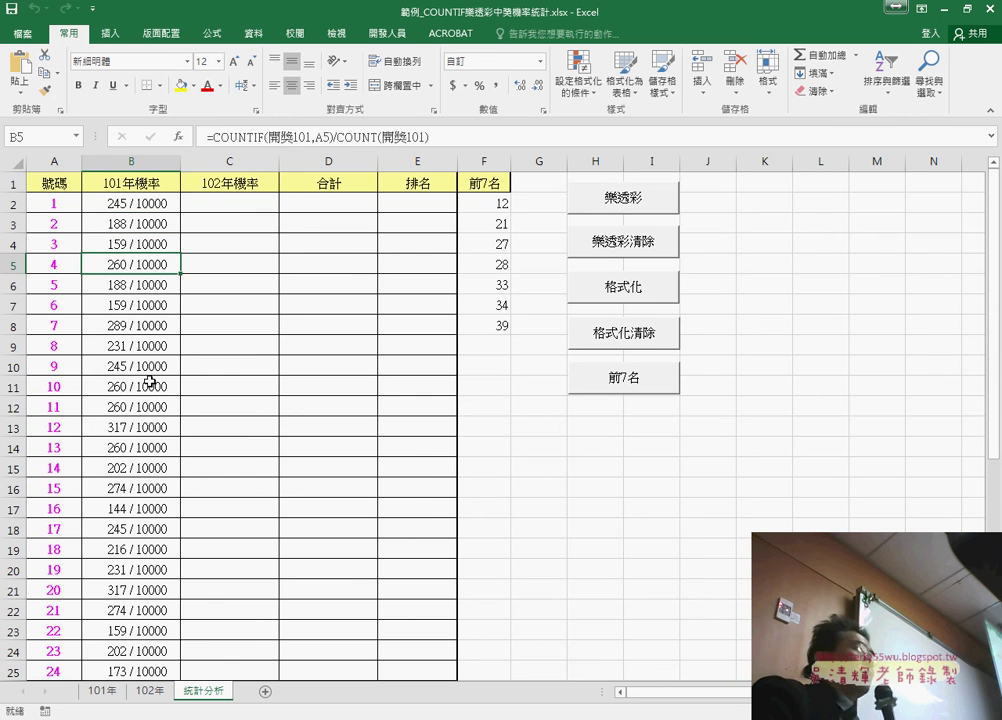
click(127, 203)
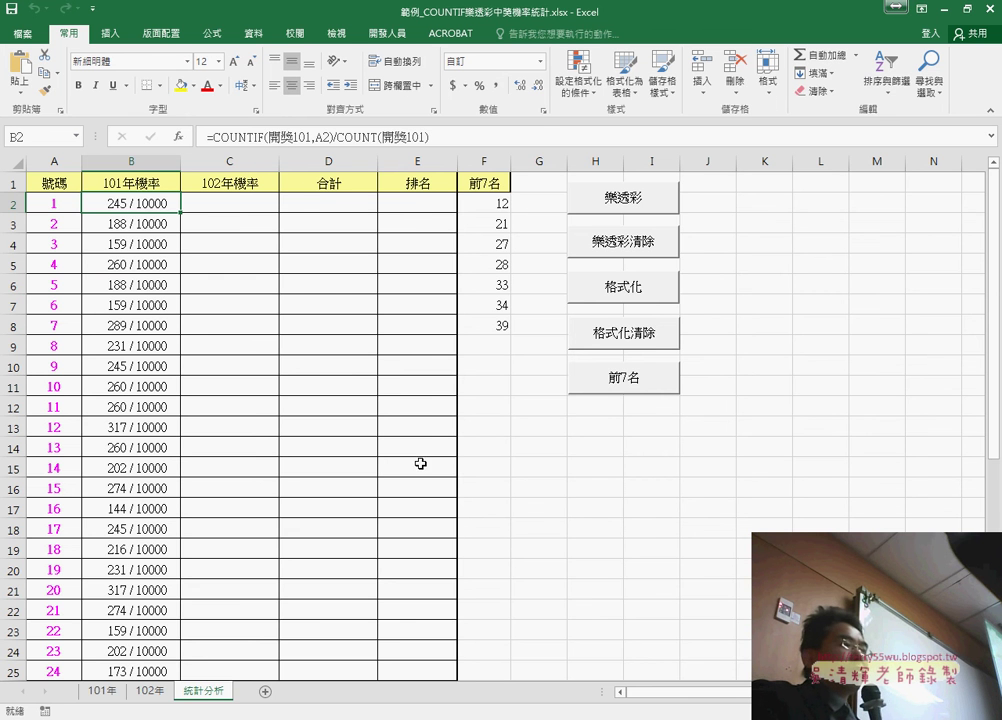
Fix the column B formula line in Sub 樂透彩 and paste in the column C, D and E lines.
mouse_move(412, 718)
key(alt+F11)
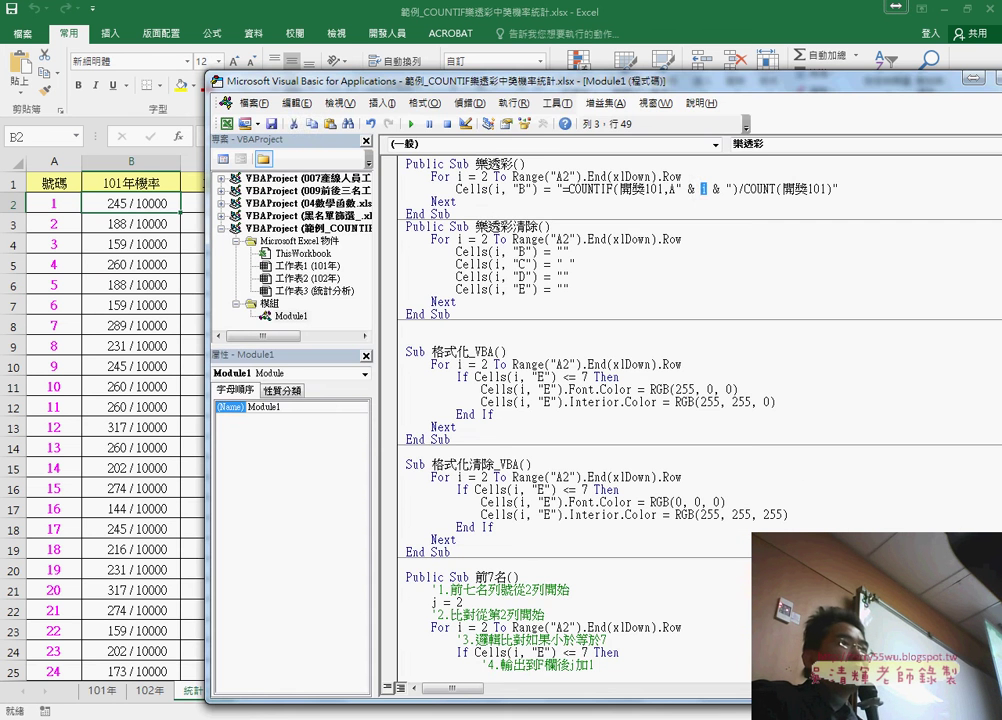
drag(456, 189, 850, 189)
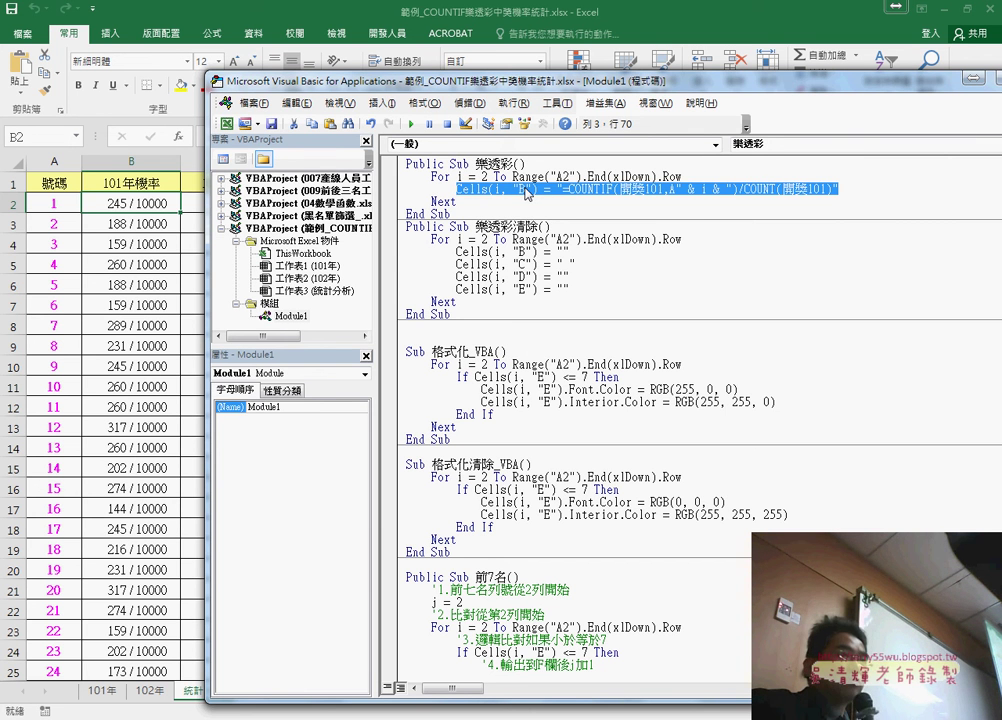
key(BackSpace)
key(BackSpace)
key(BackSpace)
key(BackSpace)
key(BackSpace)
key(BackSpace)
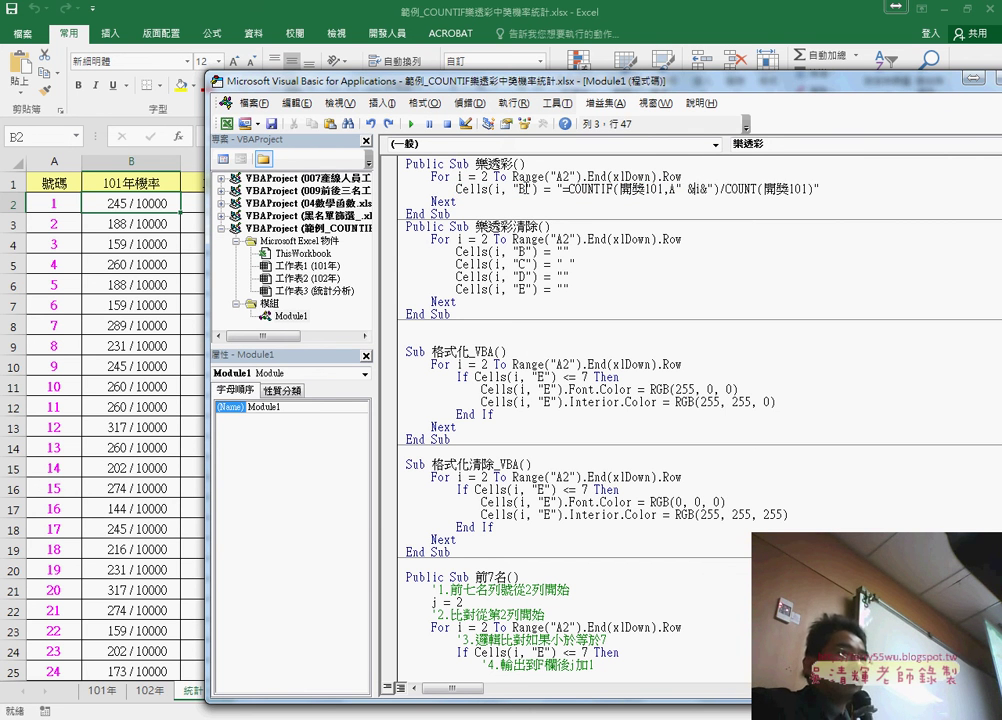
key(BackSpace)
key(BackSpace)
key(BackSpace)
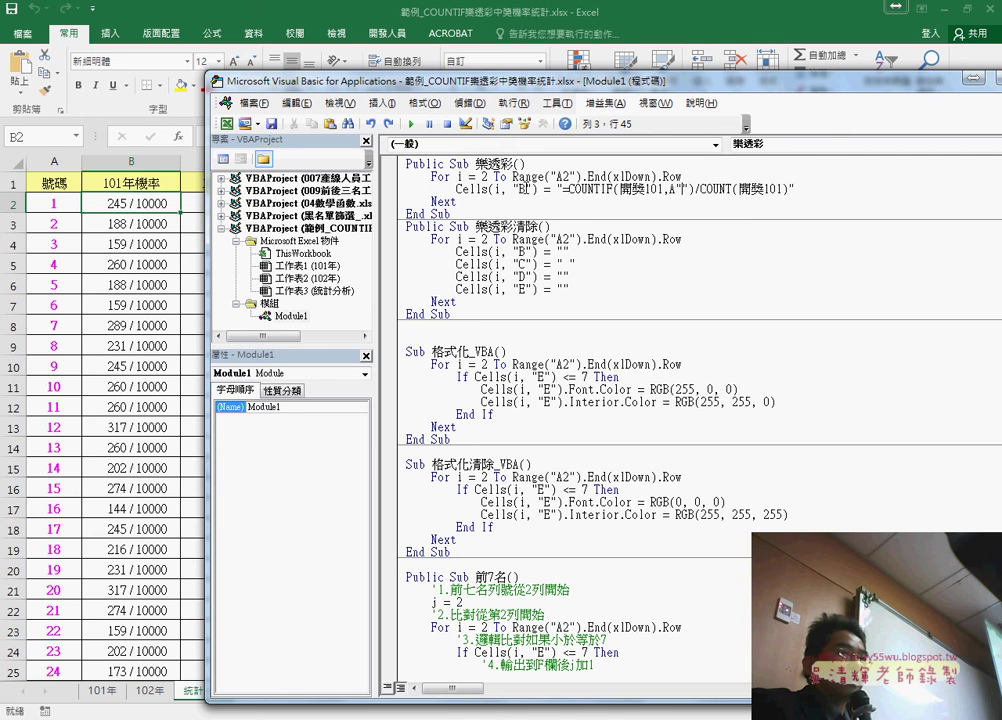
text(2)
text(Cells(i, "C") = "=COUNTIF(開獎102,A" & i & ")/COUNT(開獎102)"         Cells(i, "D") = "=B" & i & "+C" & i & ""         Cells(i, "E") = "=RANK.EQ(D" & i & ",$D$2:$D$43)")
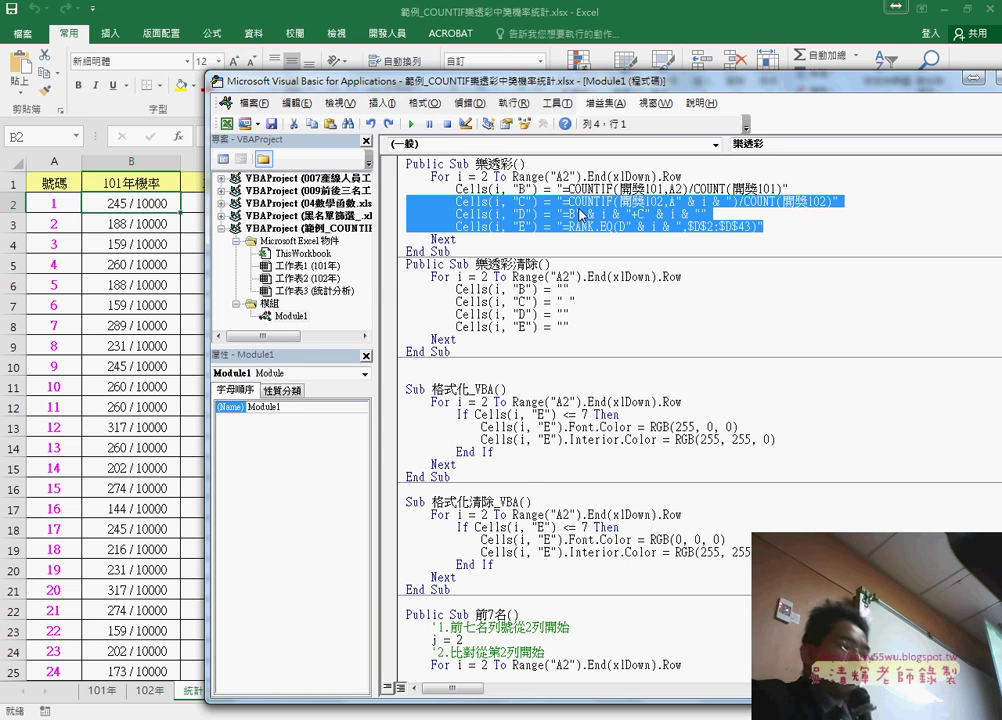
key(Left)
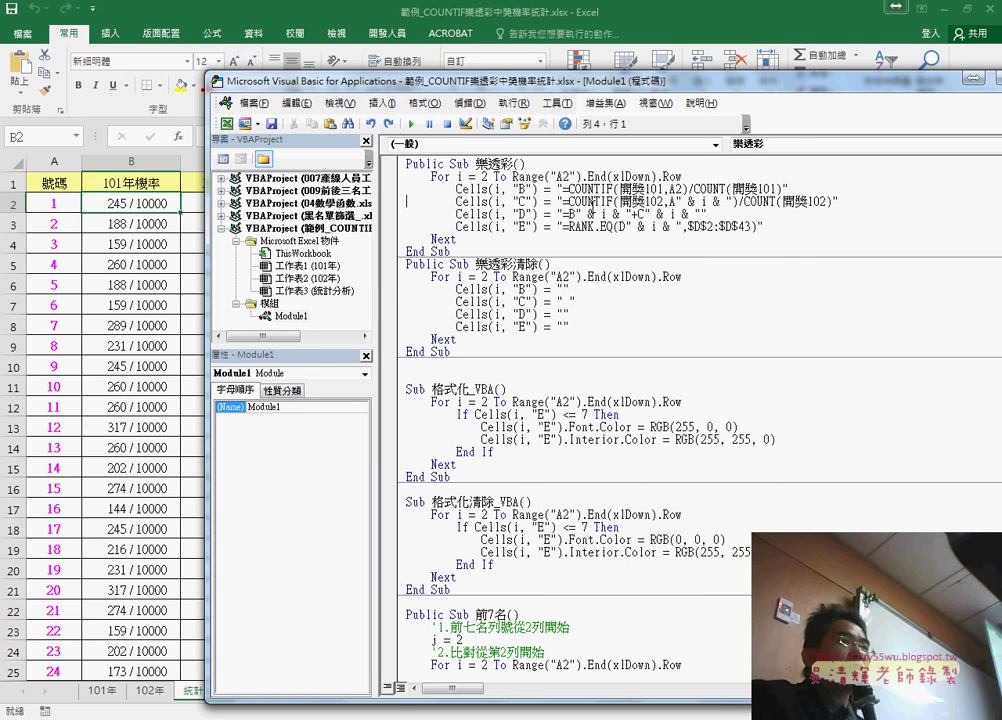
Review the row-variable splices in the column C COUNTIF, D sum and E RANK.EQ formulas.
drag(563, 201, 833, 201)
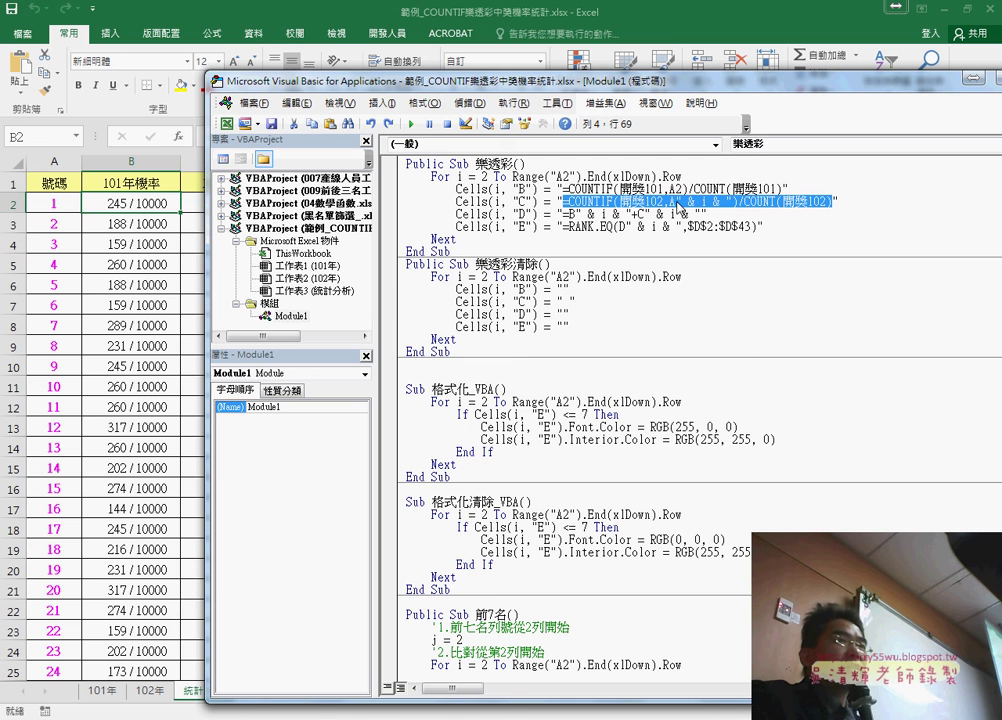
click(459, 215)
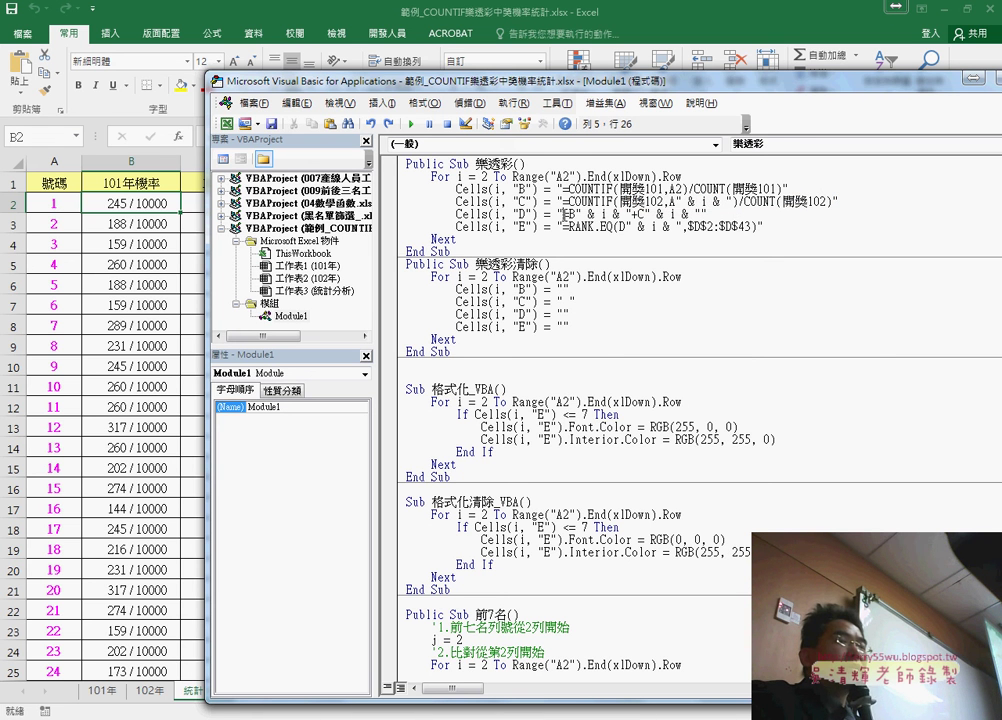
drag(562, 214, 631, 214)
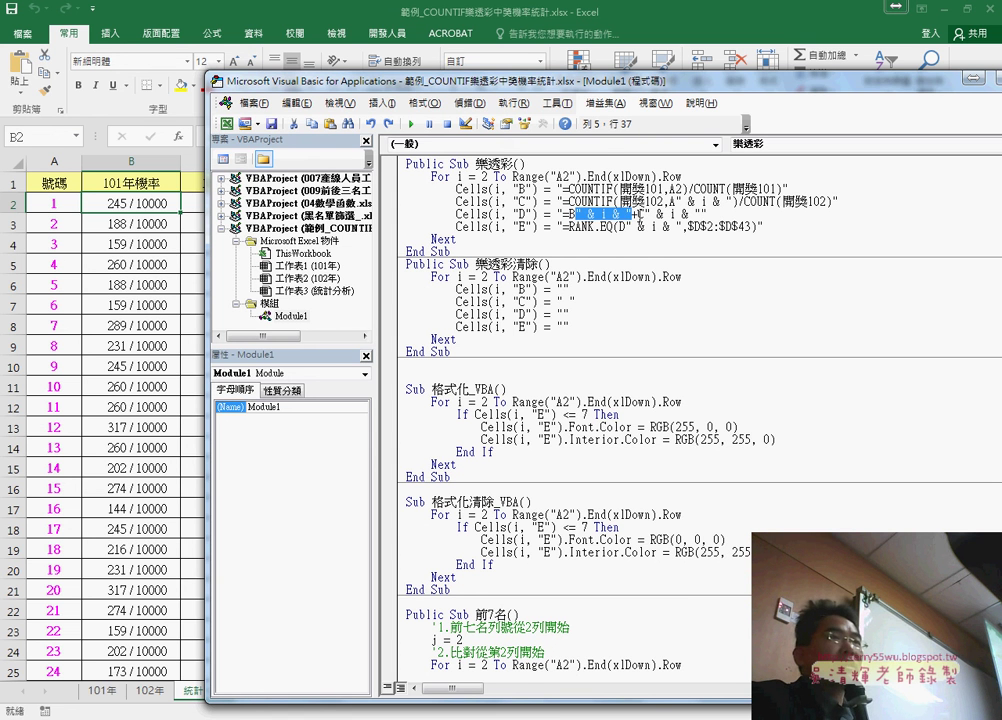
drag(645, 214, 704, 214)
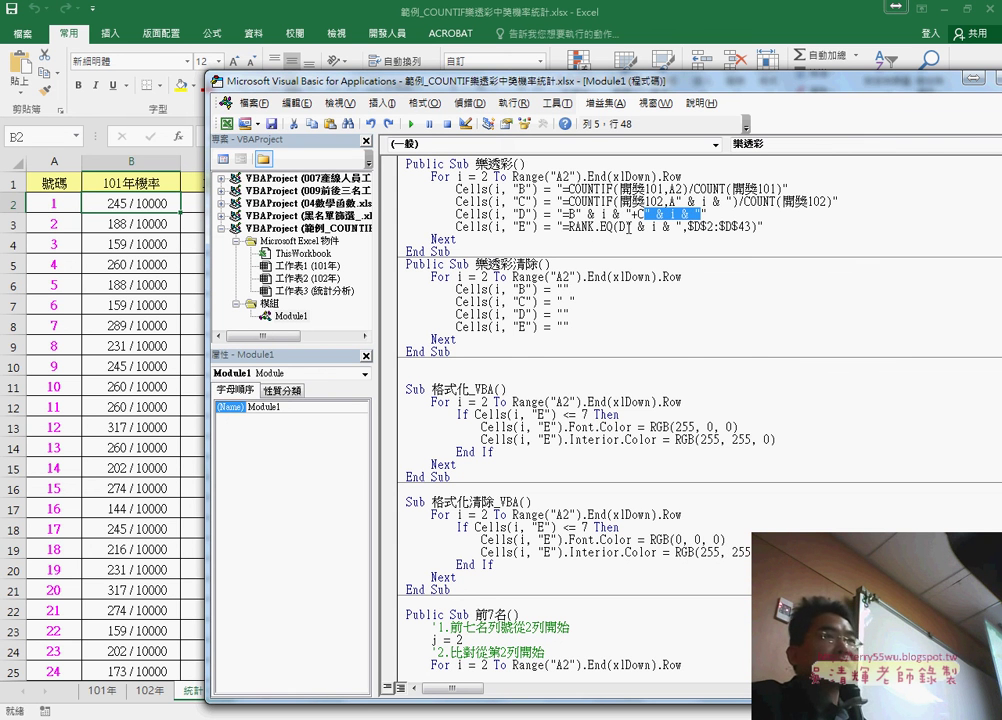
drag(625, 227, 683, 227)
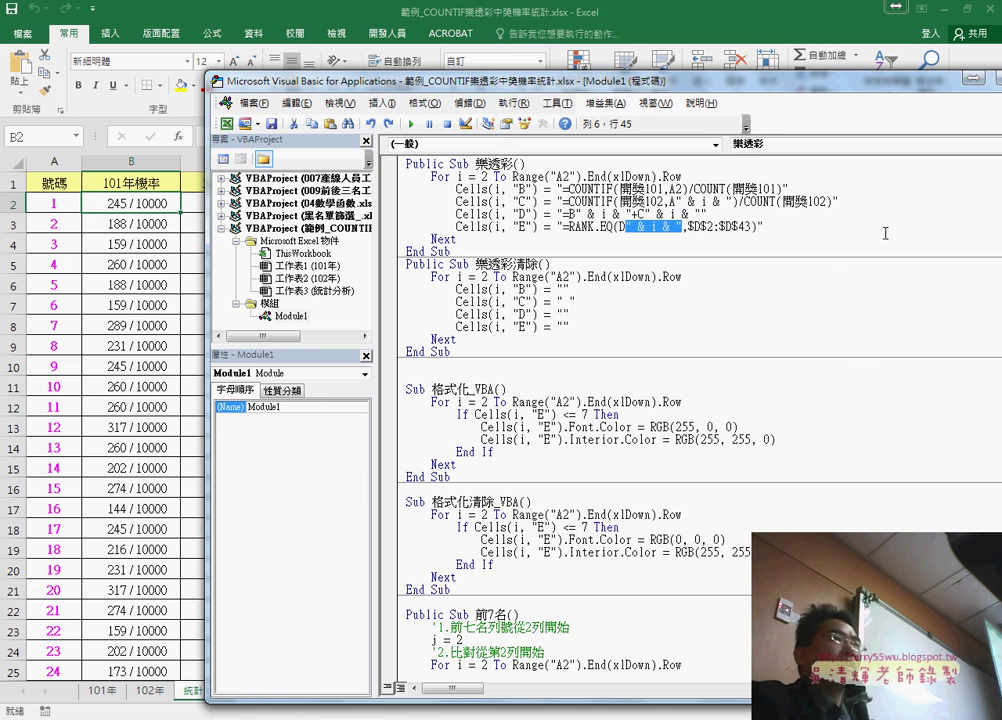
drag(513, 85, 812, 81)
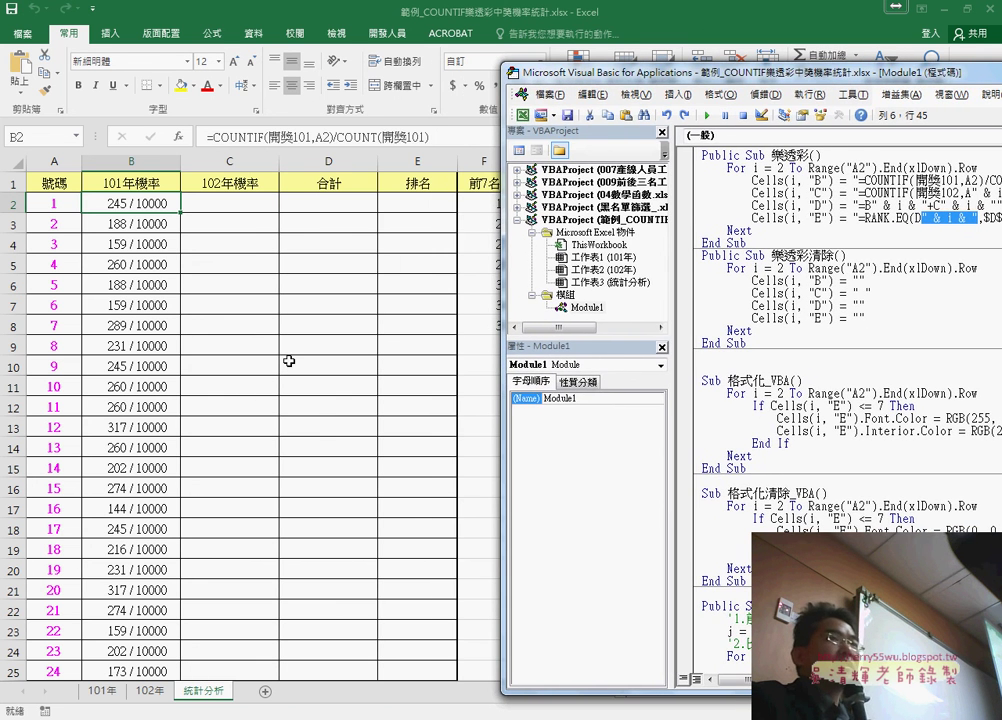
Run 樂透彩清除 to empty columns B–E, then run 樂透彩 to refill them.
click(792, 293)
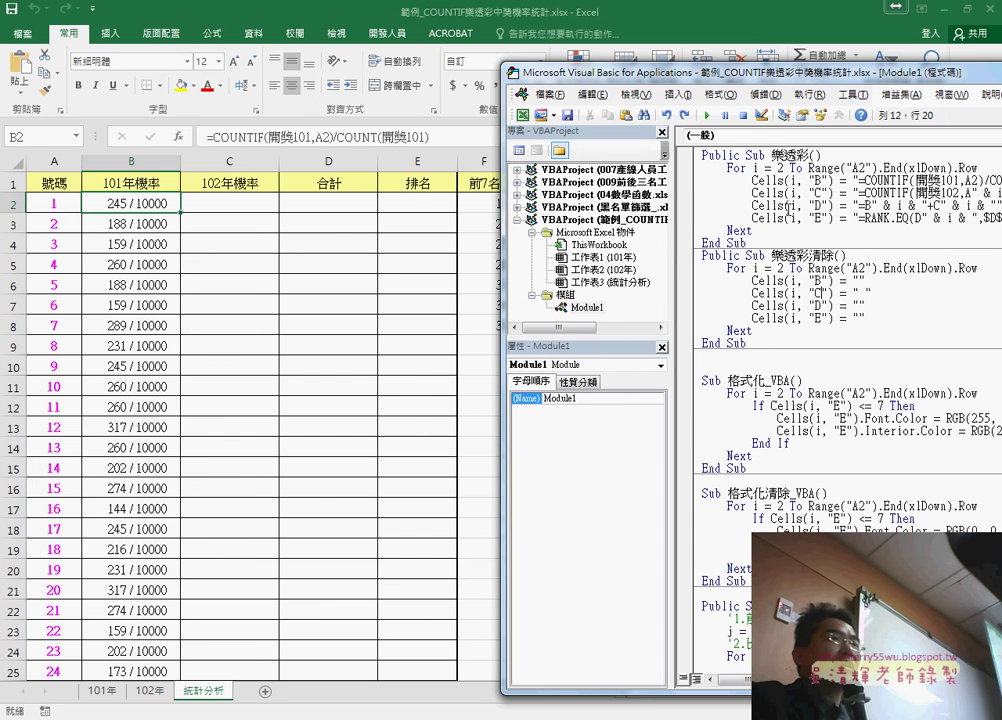
click(708, 117)
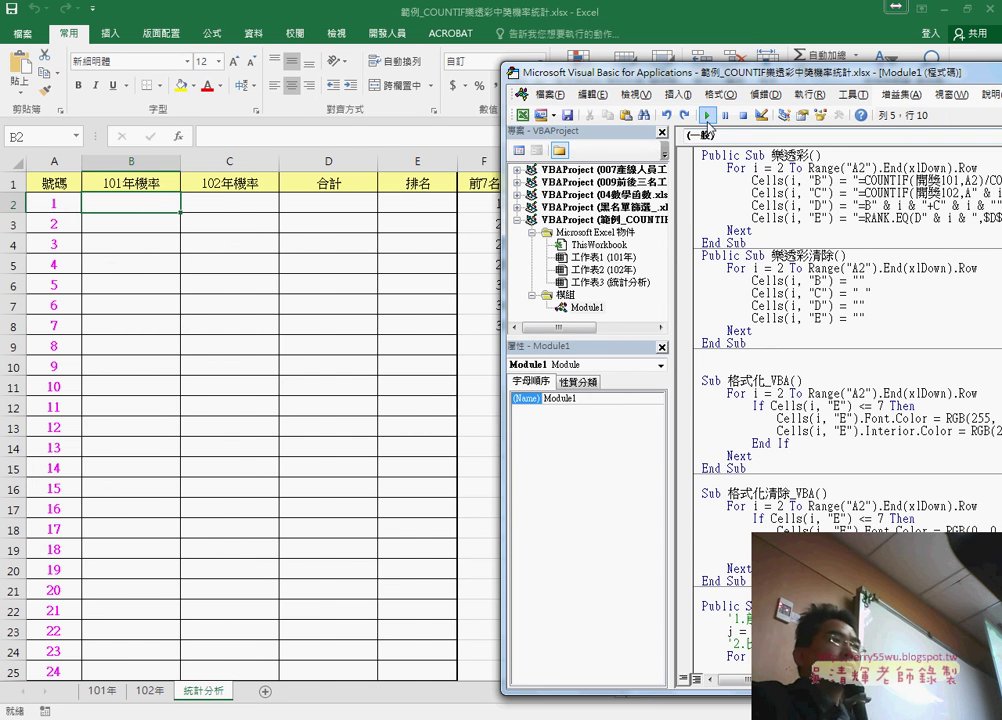
click(708, 117)
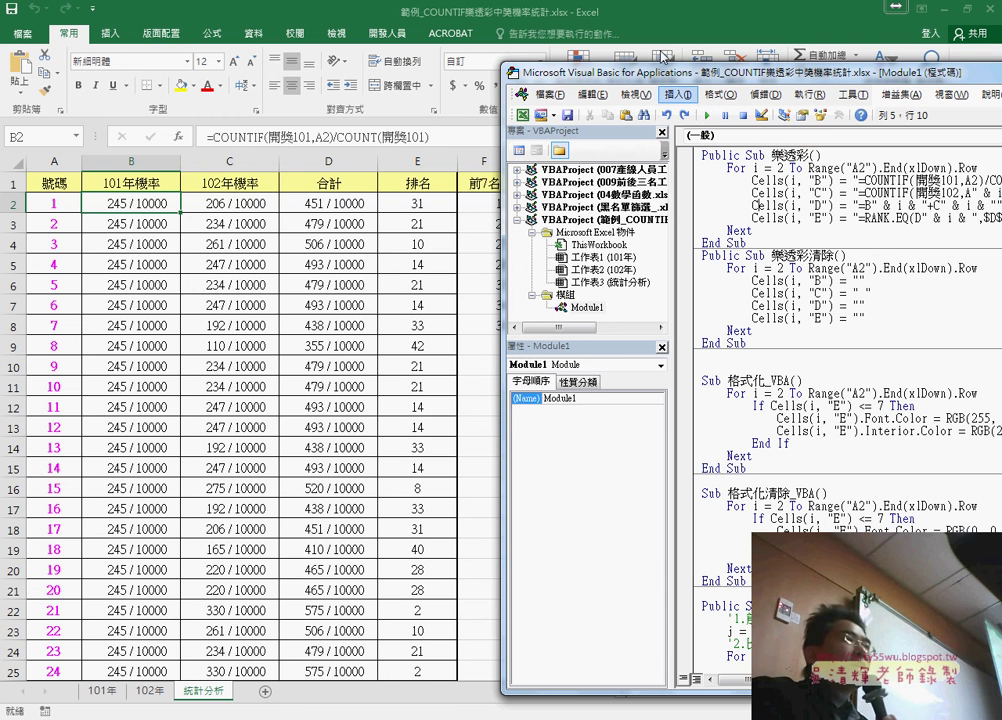
drag(520, 72, 288, 60)
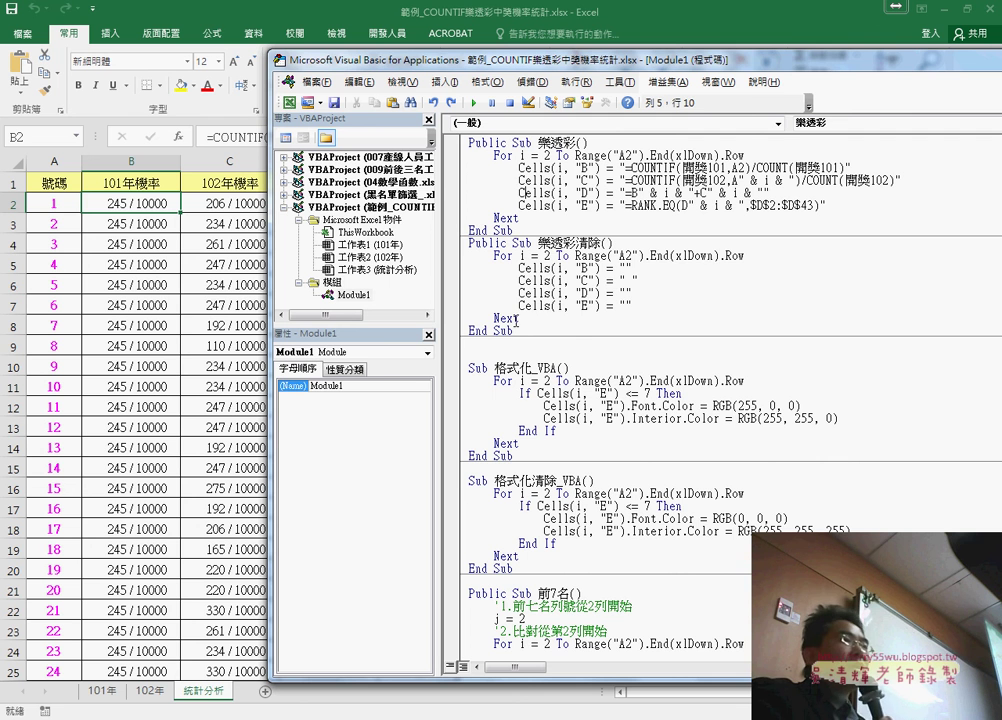
Replace the old 樂透彩清除 procedure with a copy of Sub 樂透彩 renamed 樂透彩清除().
drag(515, 330, 455, 241)
key(Delete)
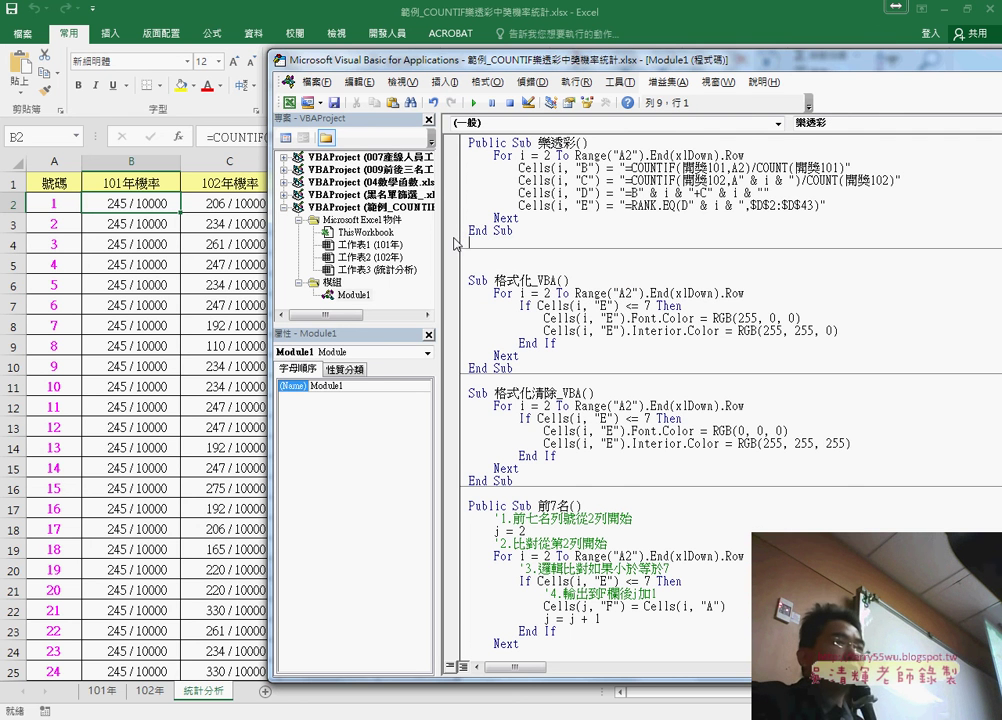
mouse_move(521, 256)
mouse_down()
mouse_move(465, 148)
mouse_move(481, 243)
mouse_up()
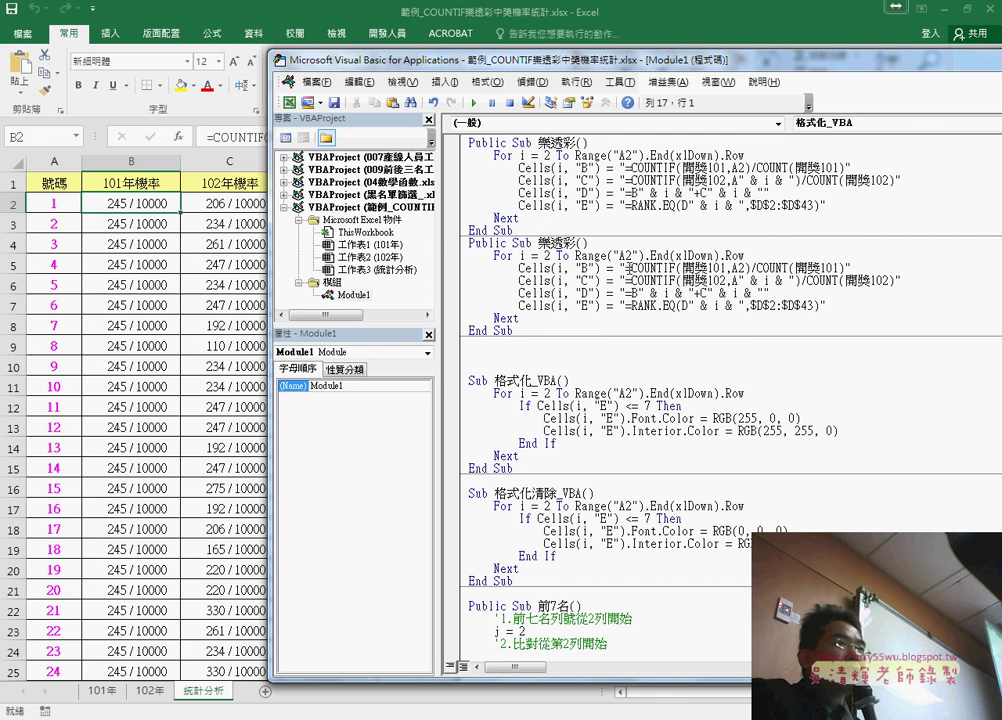
click(579, 243)
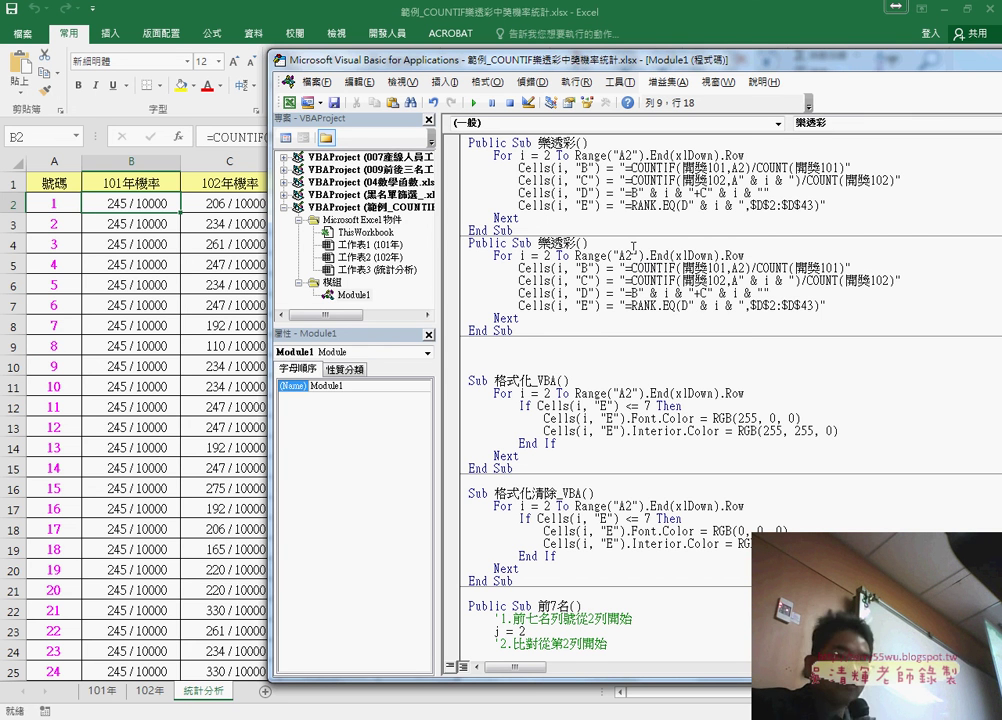
key(shift+End)
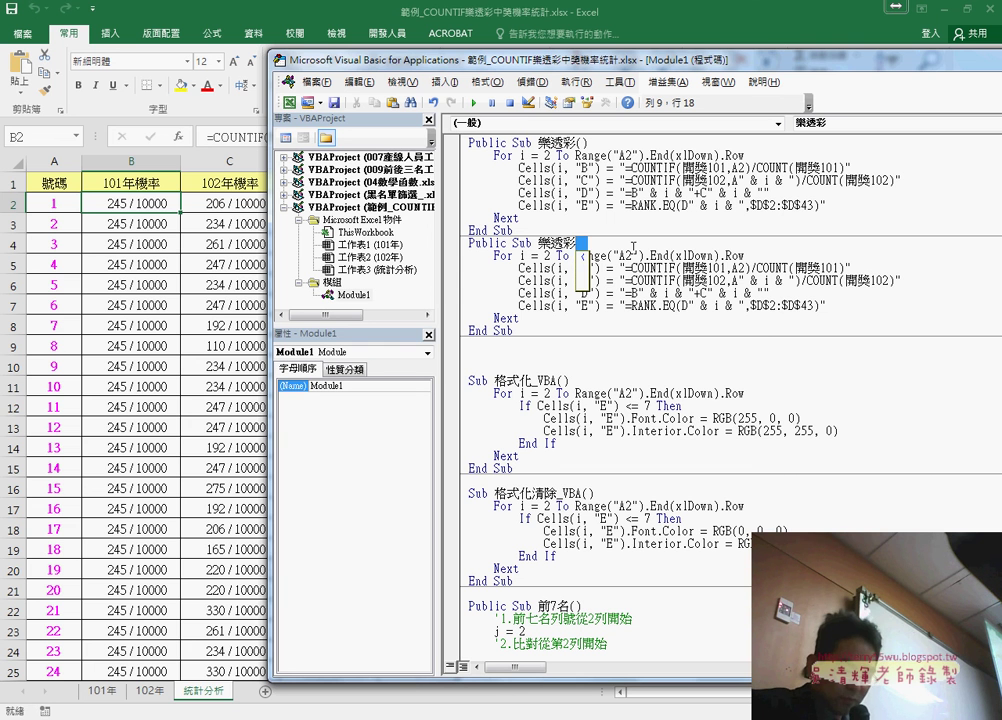
text(清)
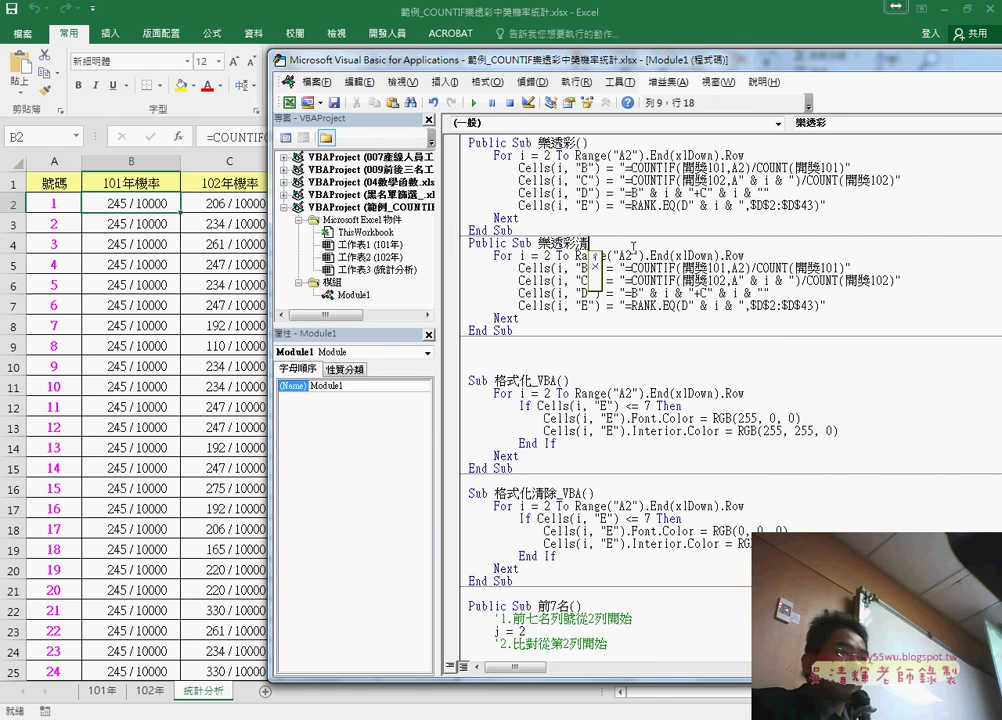
text(除())
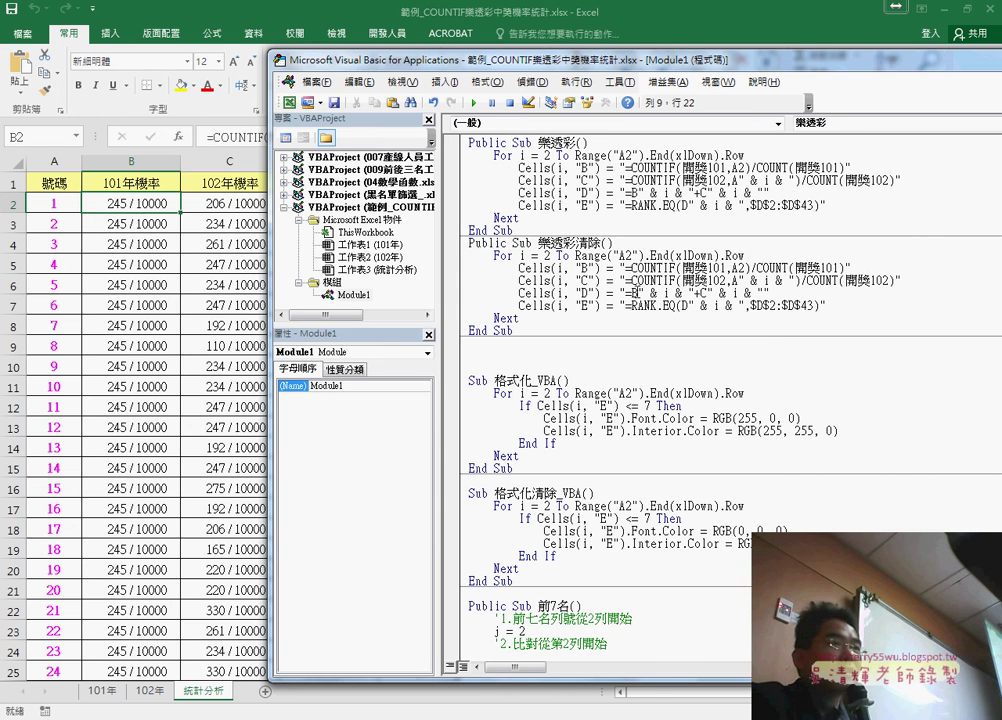
Delete the column B, C, D and E formula strings in the copy, leaving empty strings.
drag(626, 268, 846, 268)
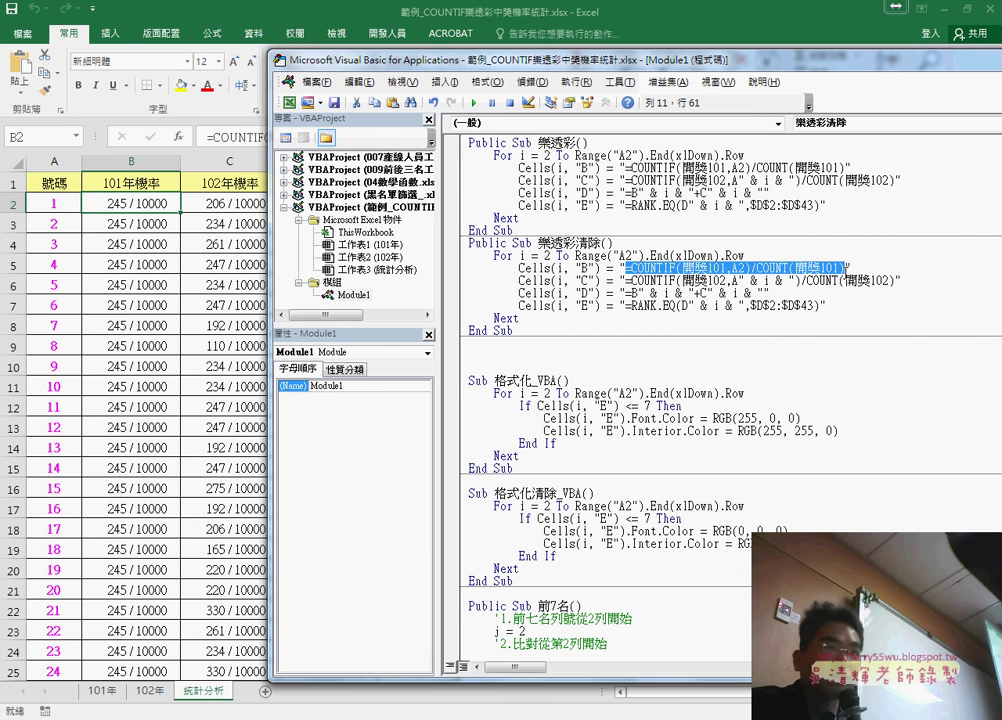
key(Delete)
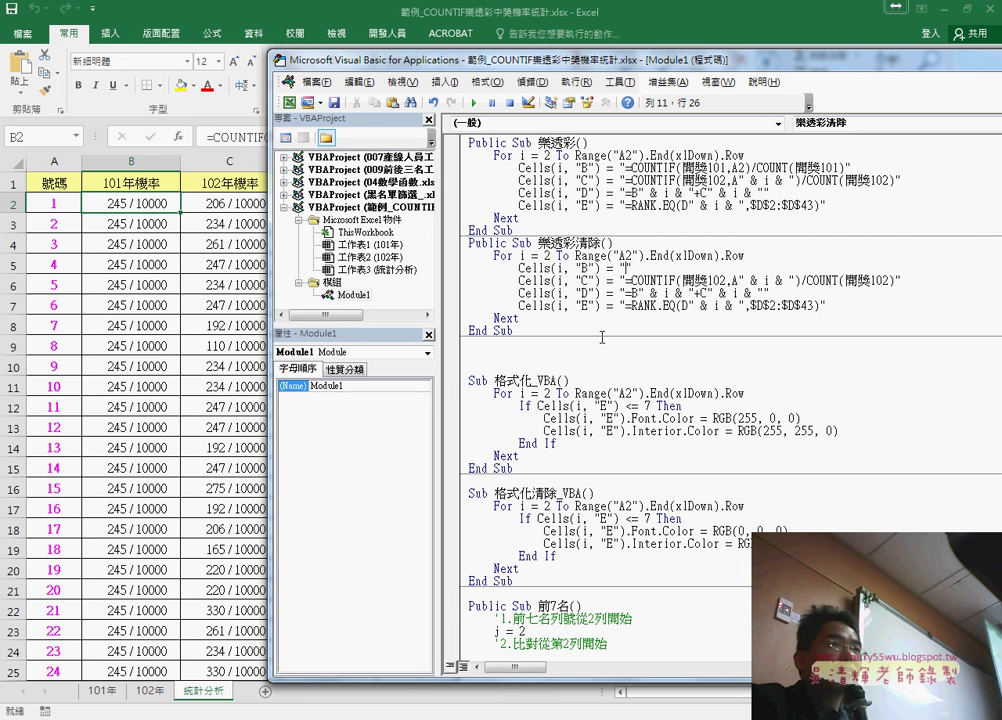
drag(628, 281, 896, 281)
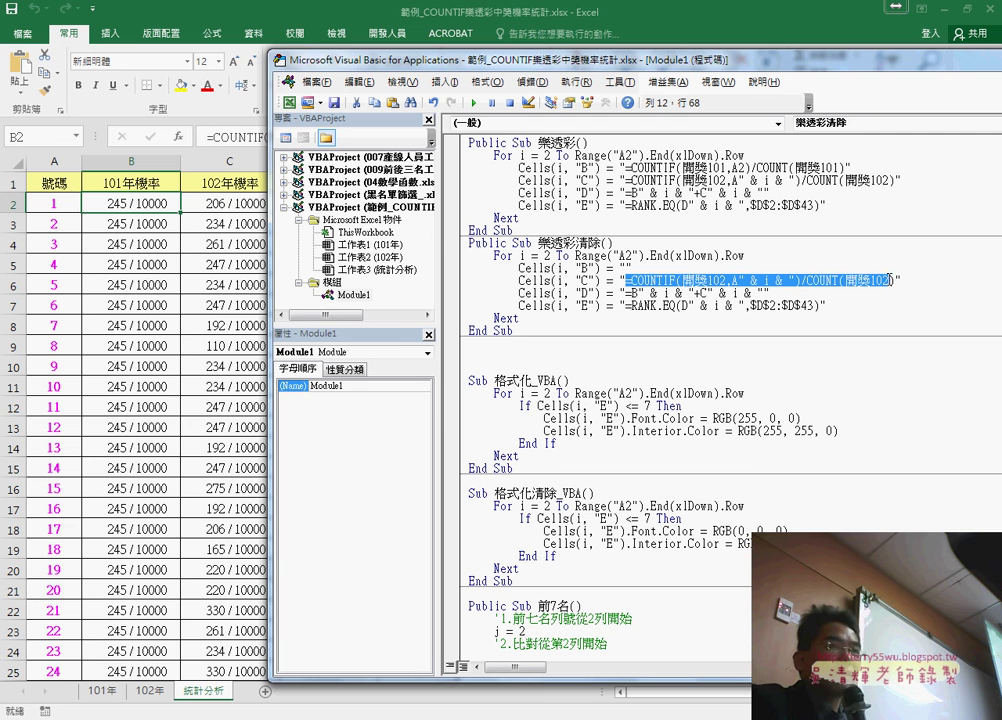
key(Delete)
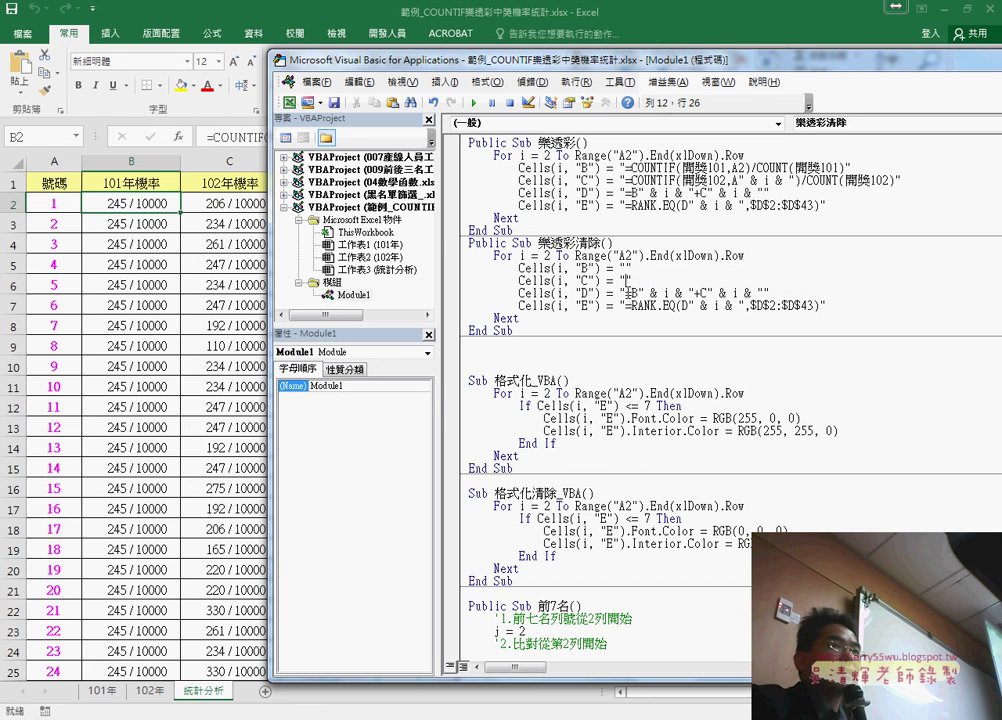
drag(626, 292, 763, 293)
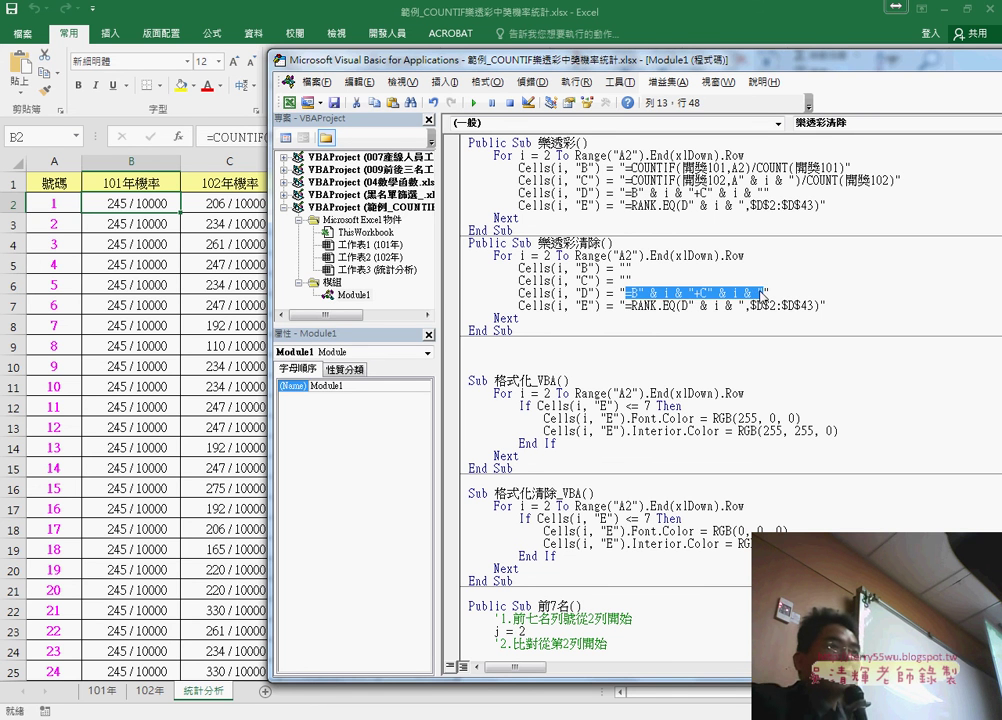
key(Delete)
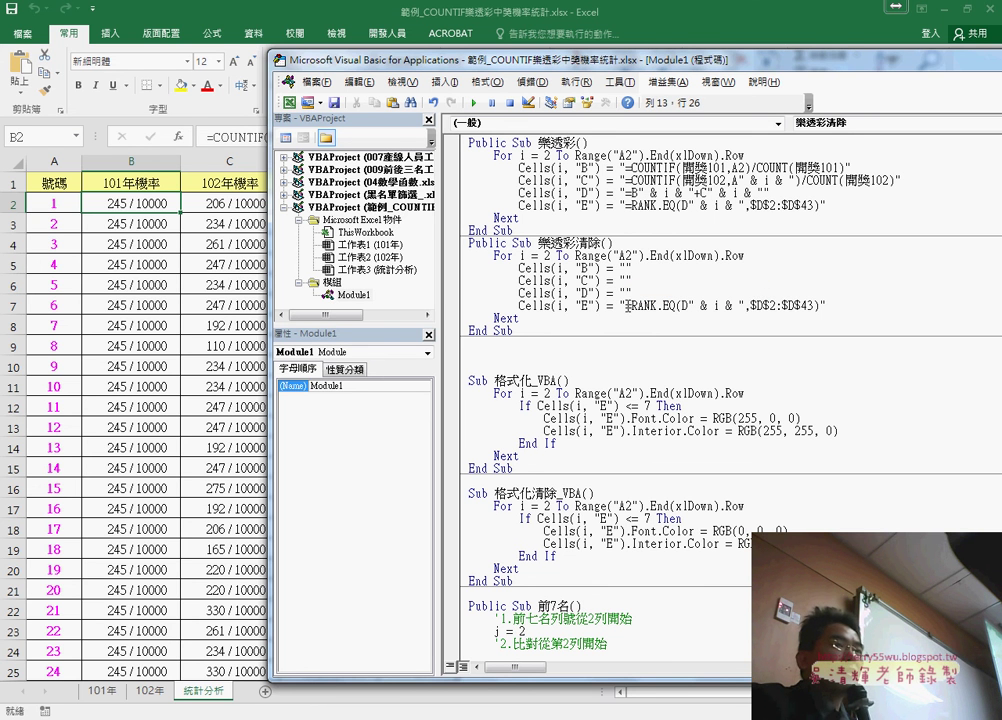
drag(627, 306, 820, 305)
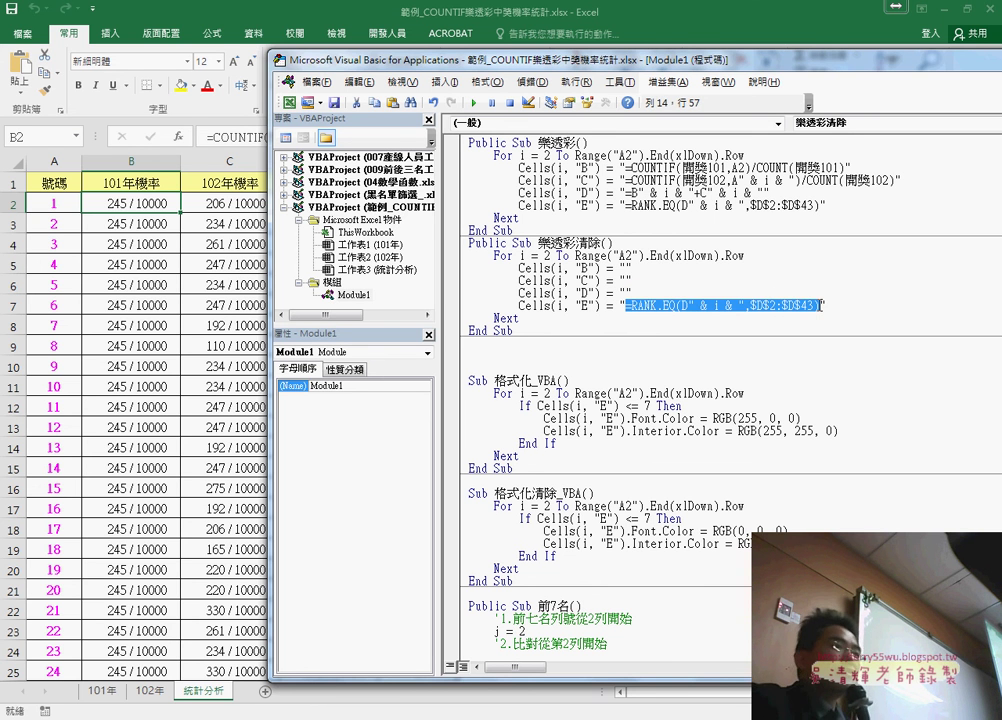
key(Delete)
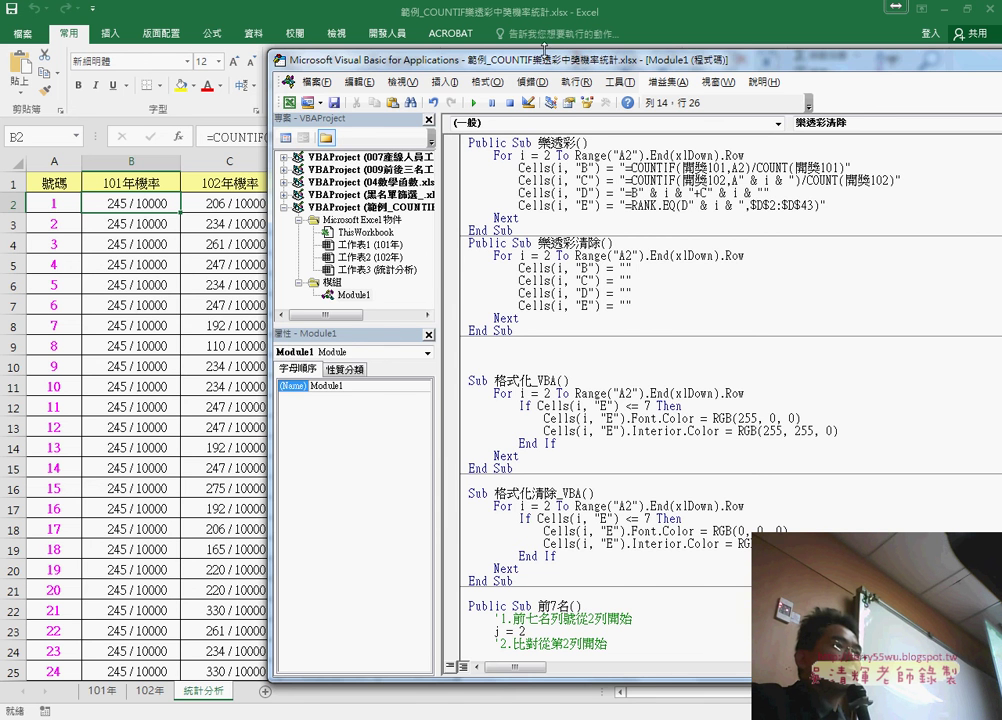
drag(545, 50, 729, 58)
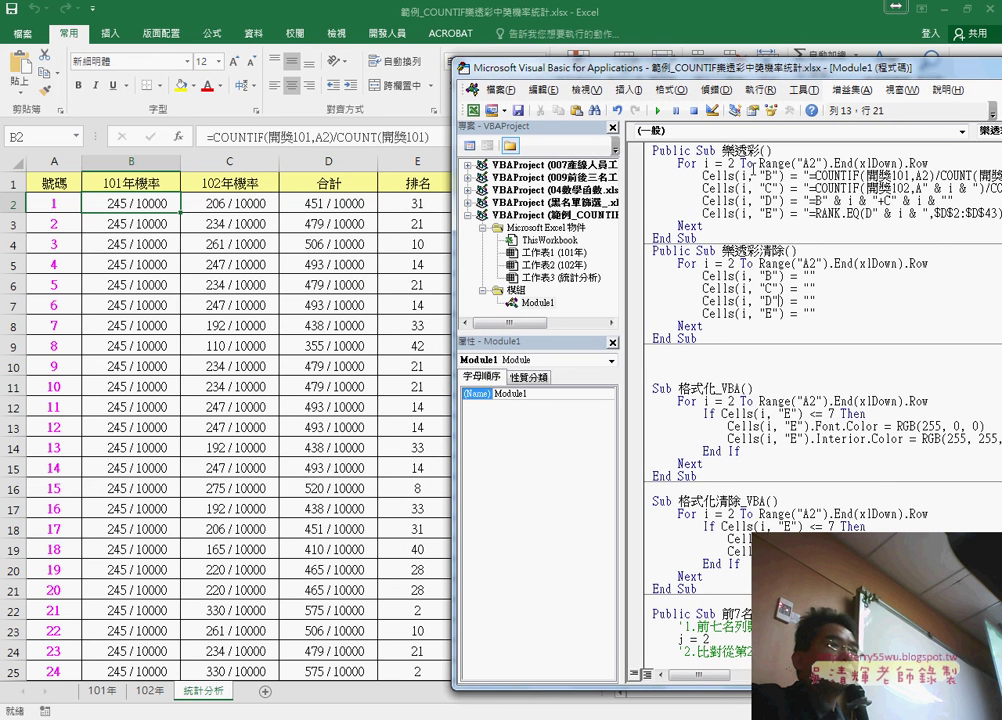
Run the rebuilt 樂透彩清除 macro, then 樂透彩, to empty and refill columns B–E.
key(F5)
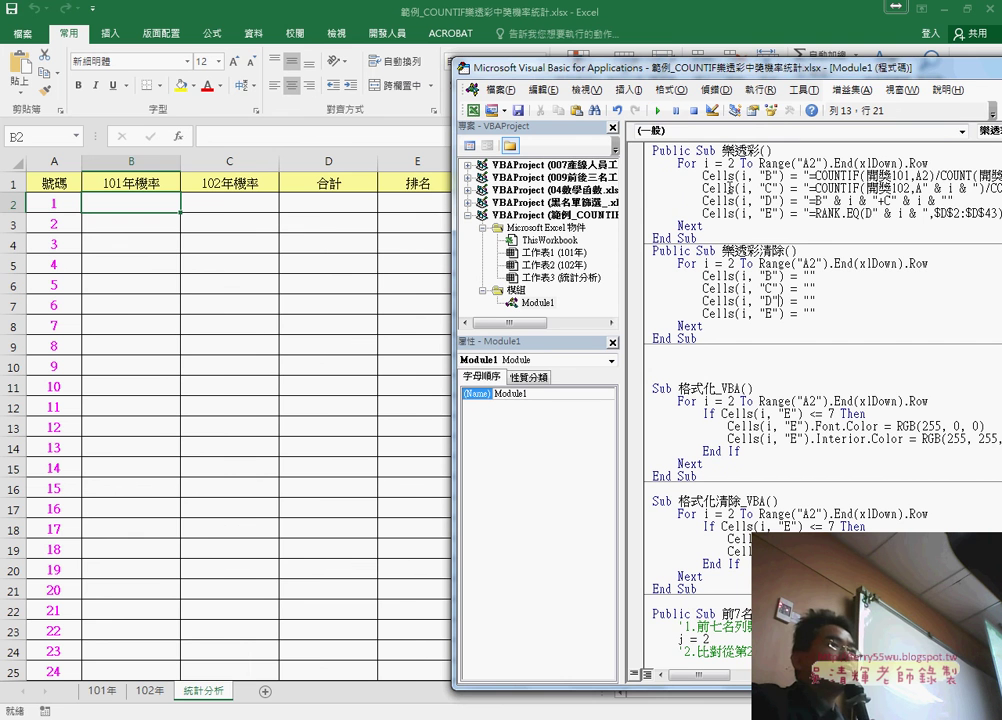
click(729, 187)
key(F5)
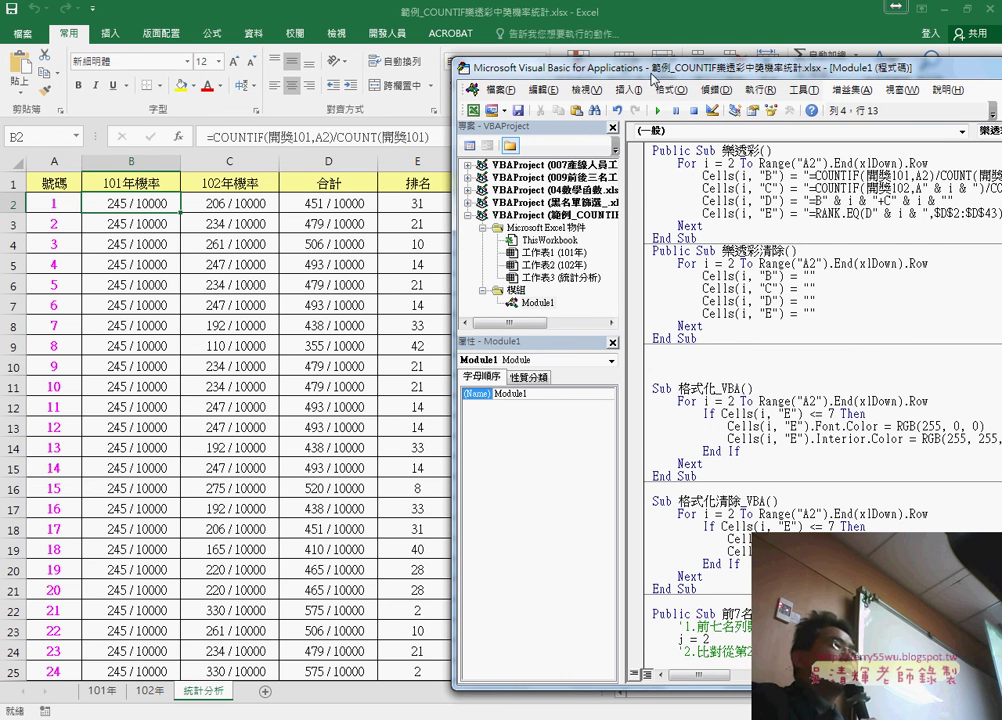
drag(652, 75, 697, 77)
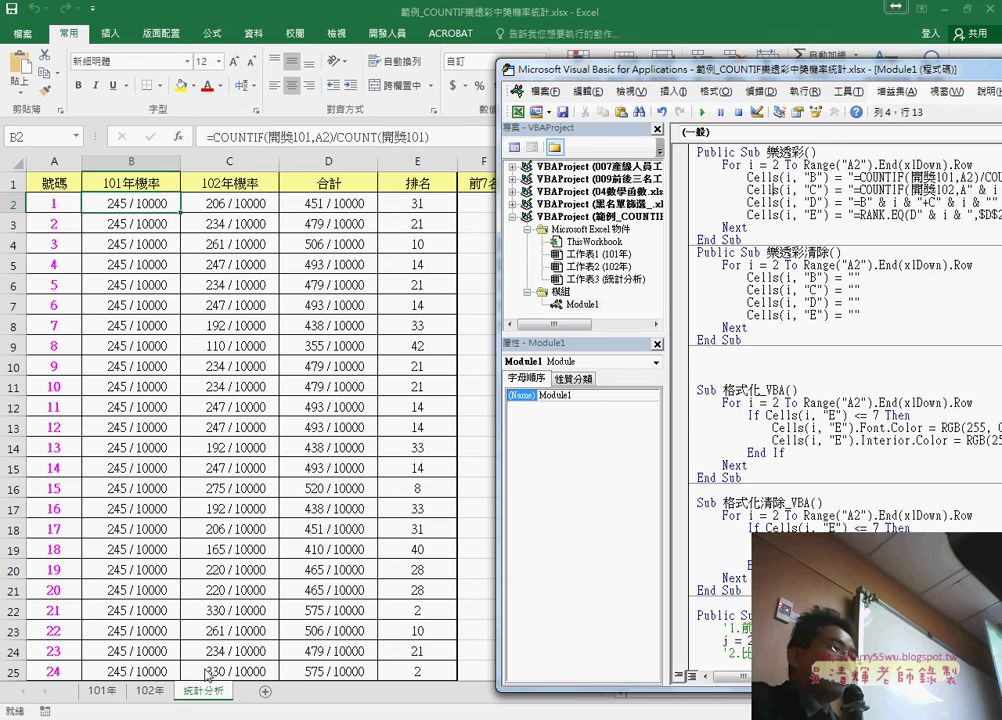
In the 樂透彩程式碼 notes, select the 樂透彩 and 樂透彩清除 procedure code, then return to Excel.
click(93, 497)
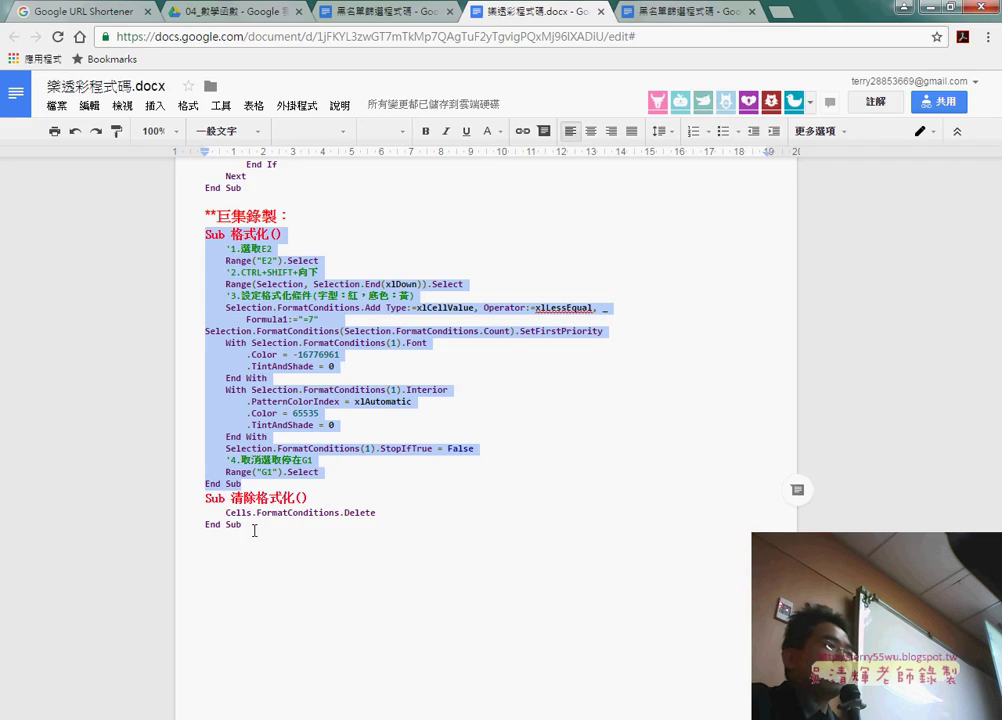
scroll(367, 421, up, 4)
scroll(300, 360, up, 1)
scroll(260, 320, up, 1)
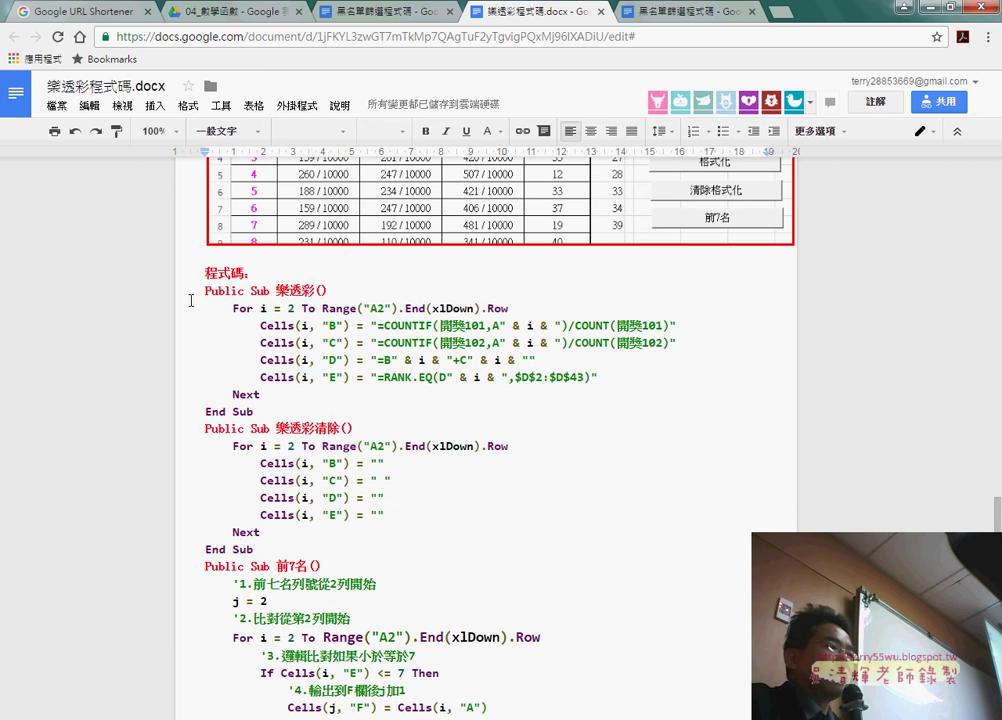
drag(247, 301, 294, 545)
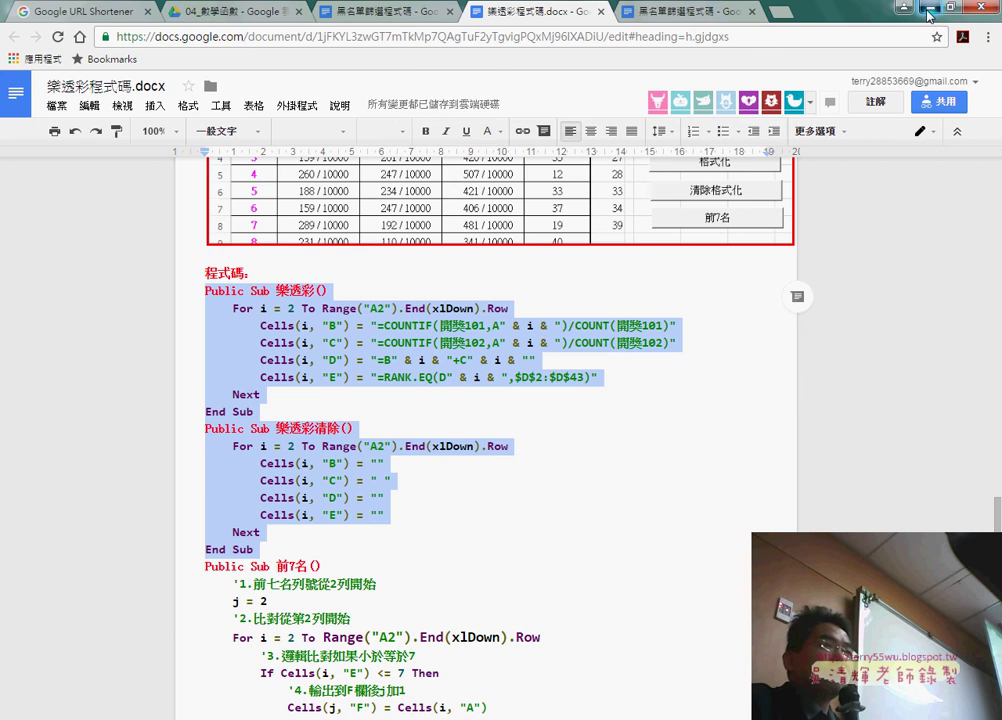
key(alt+Tab)
click(484, 345)
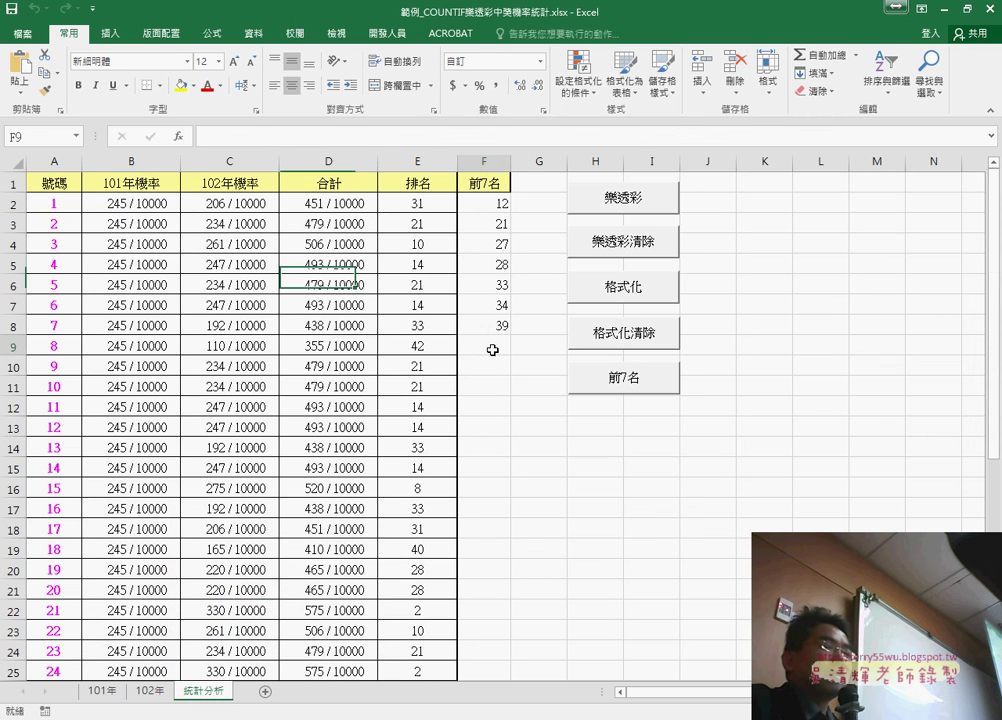
click(633, 292)
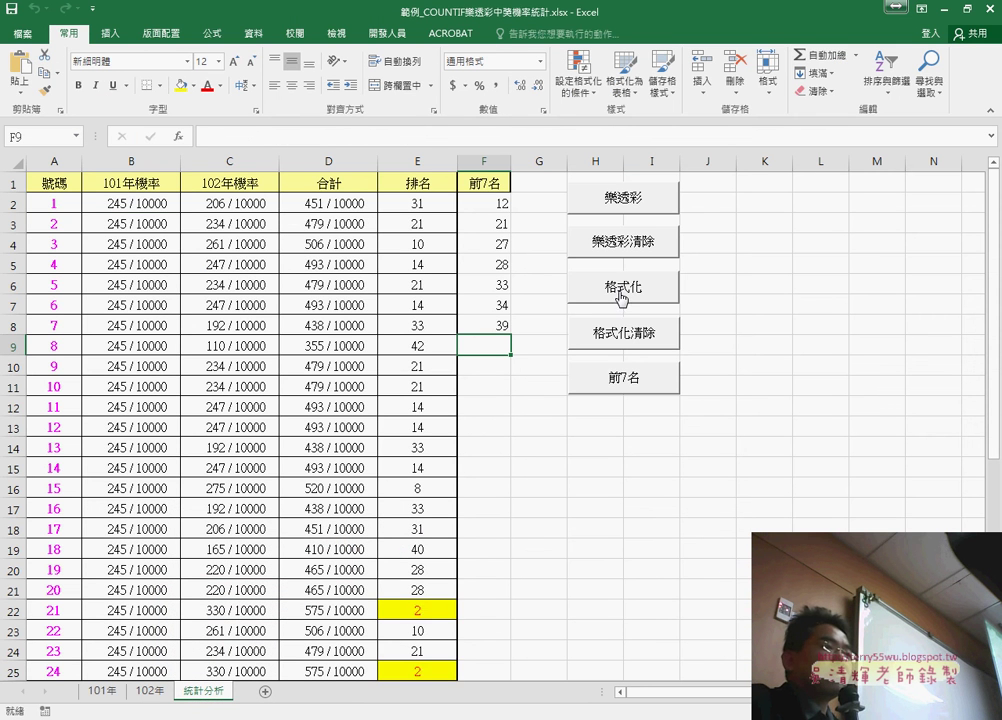
scroll(448, 393, down, 4)
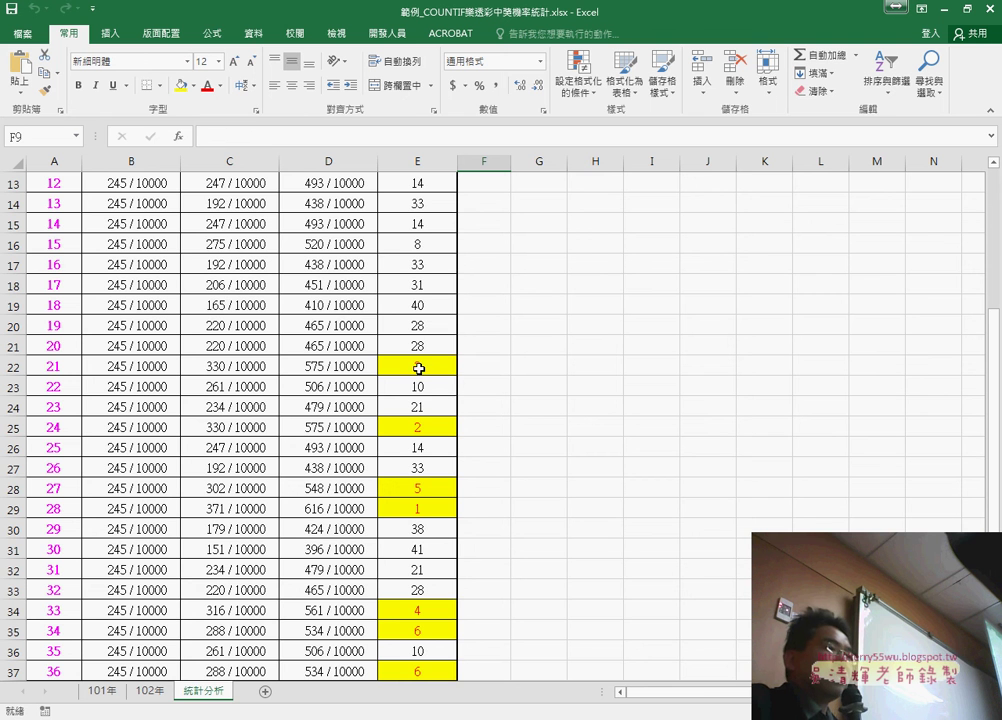
scroll(427, 563, down, 1)
scroll(425, 546, down, 1)
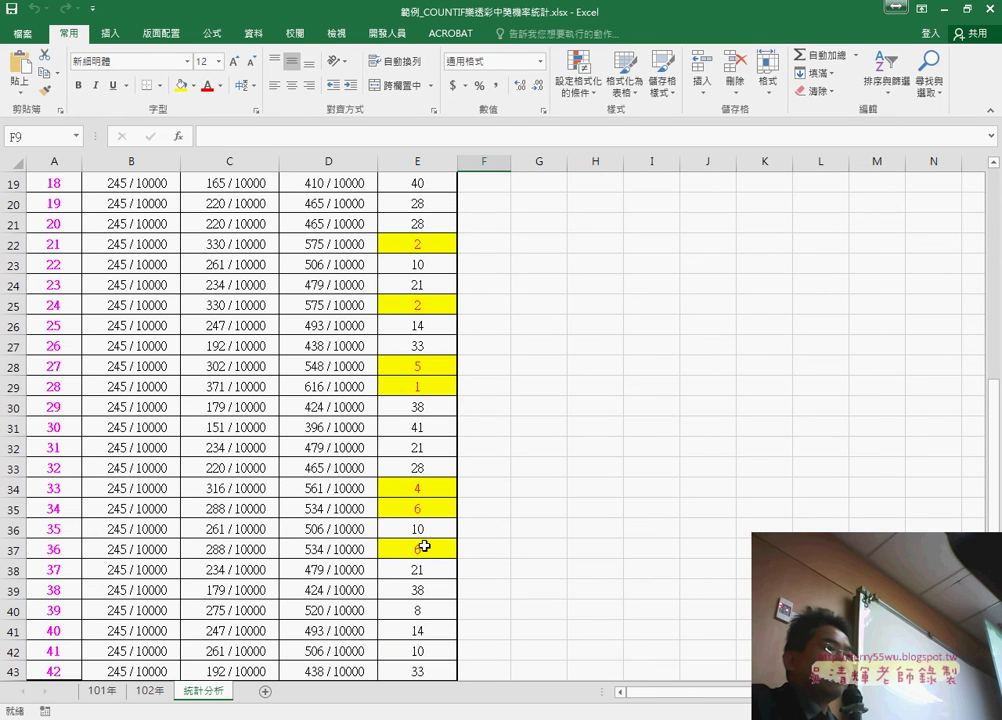
scroll(435, 540, down, 1)
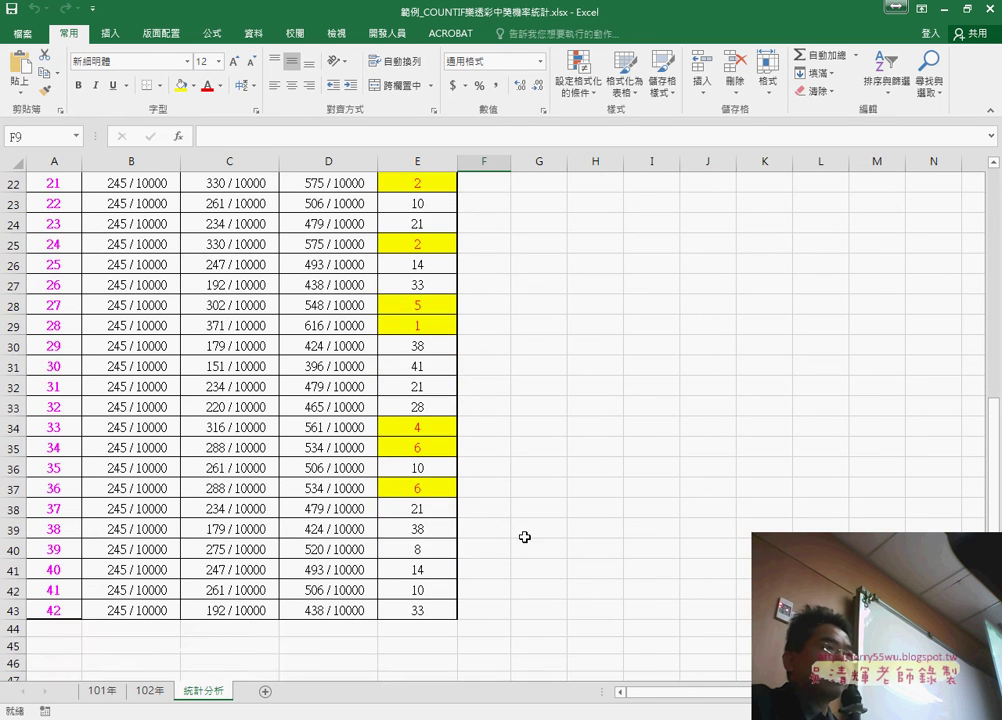
scroll(524, 537, up, 7)
click(425, 206)
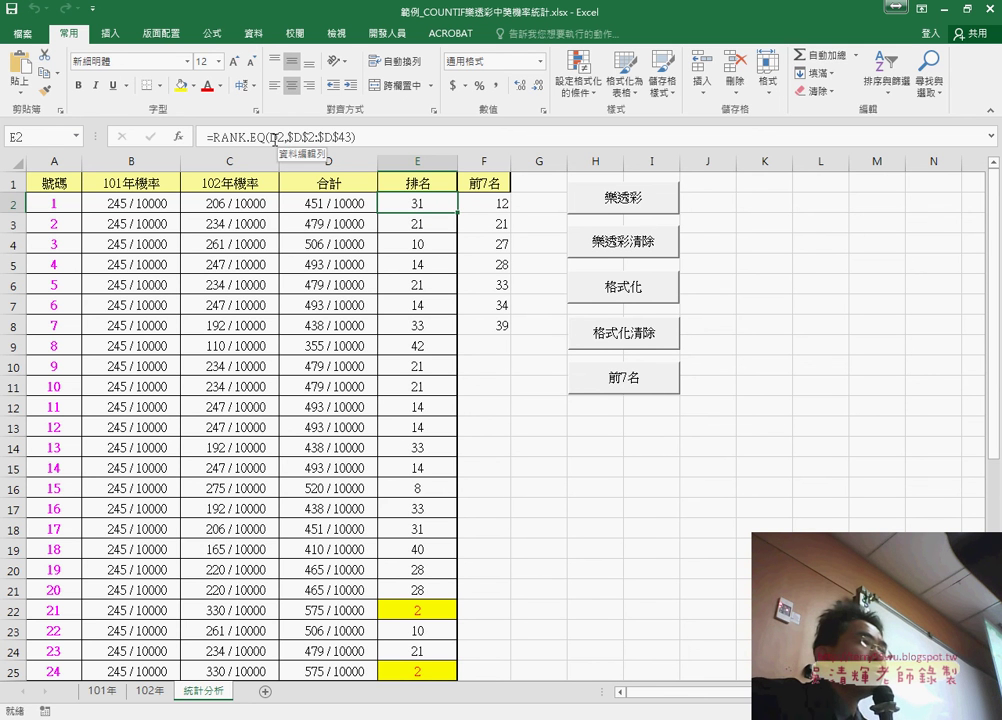
click(411, 222)
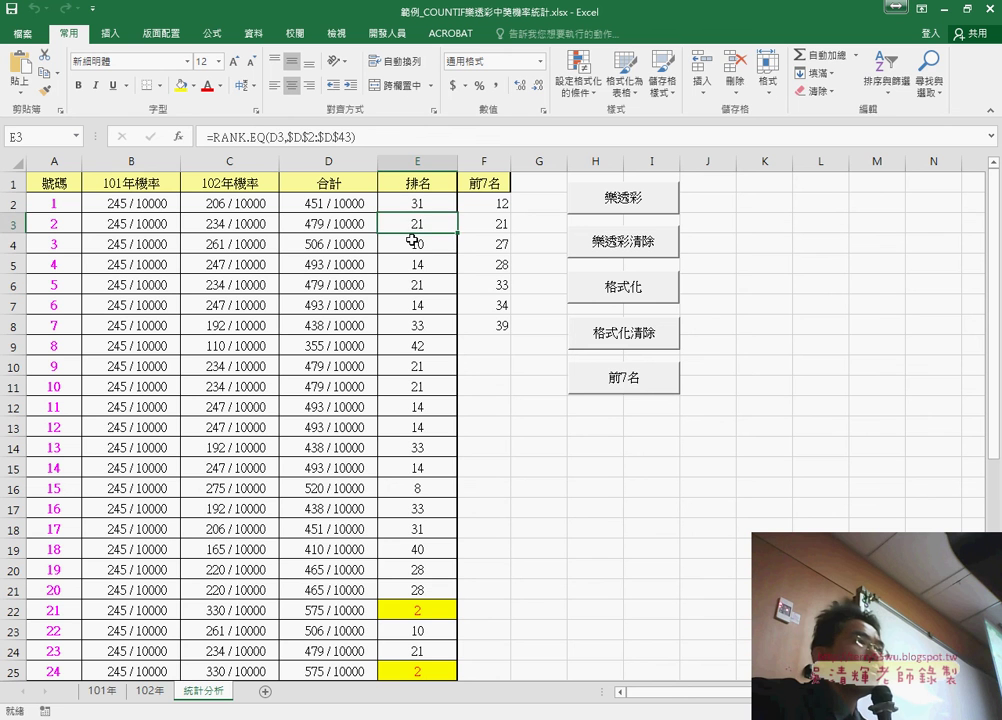
click(413, 242)
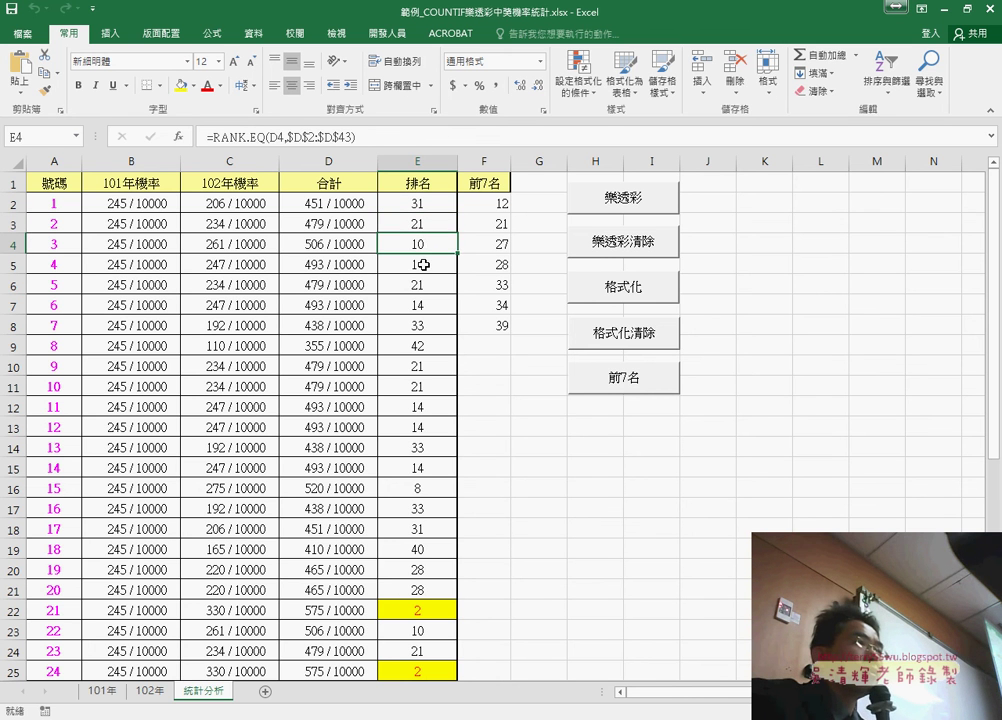
click(424, 264)
click(330, 205)
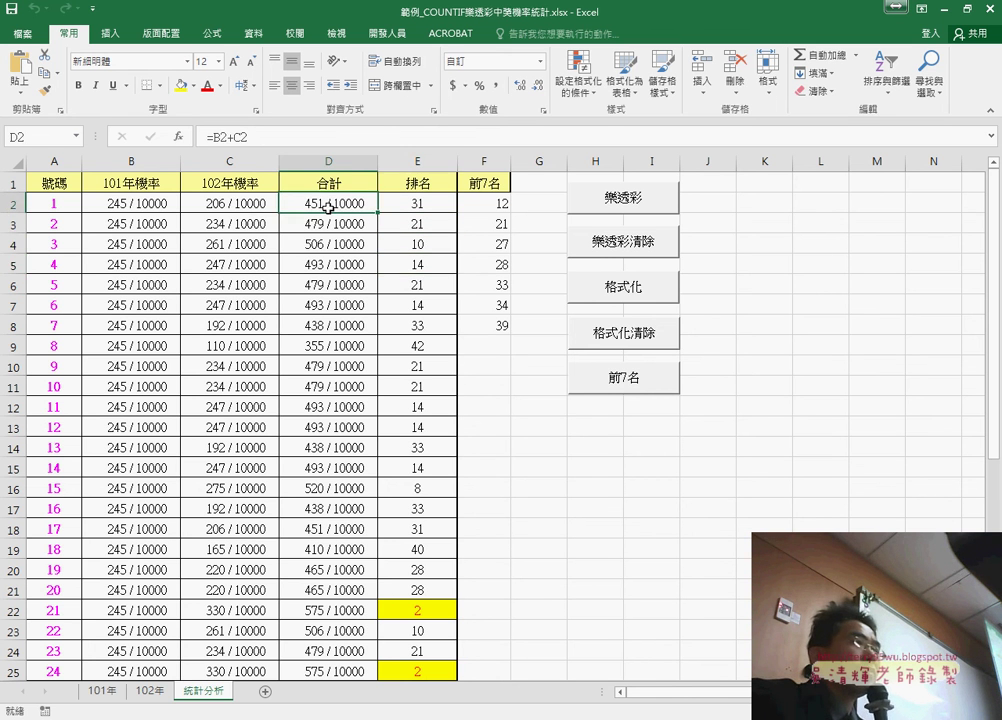
click(330, 230)
click(335, 244)
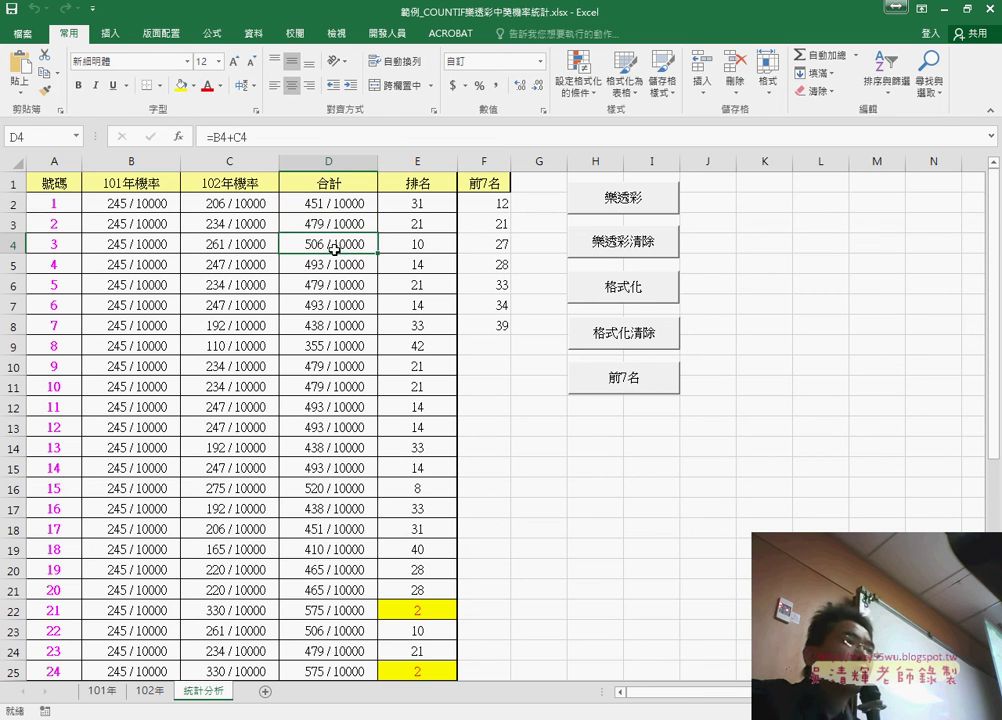
click(412, 202)
scroll(445, 252, down, 3)
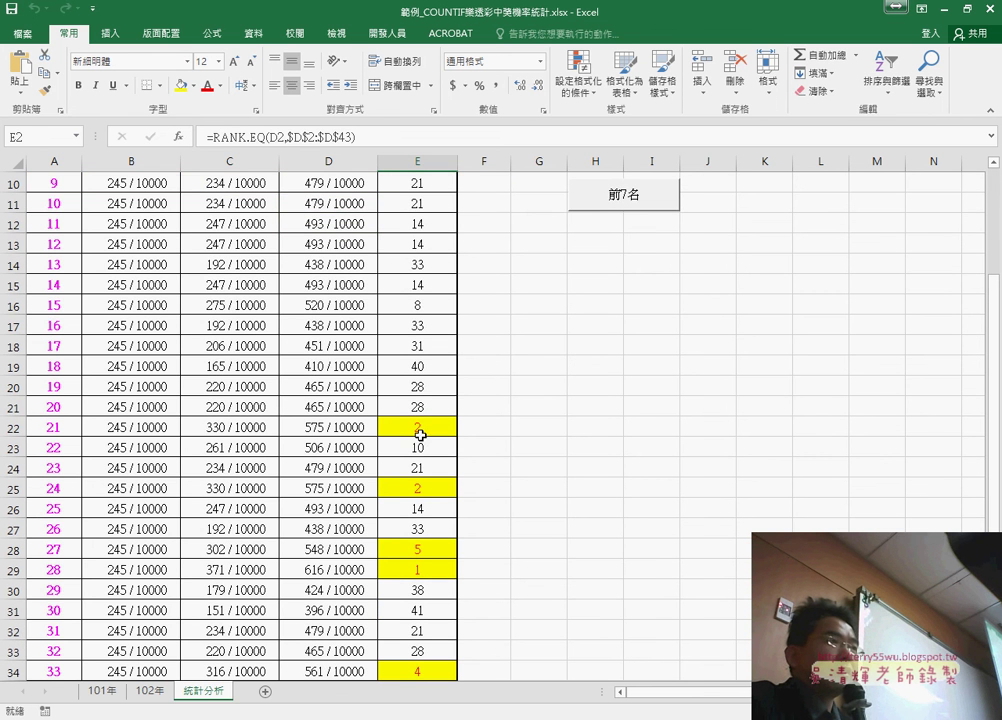
click(418, 429)
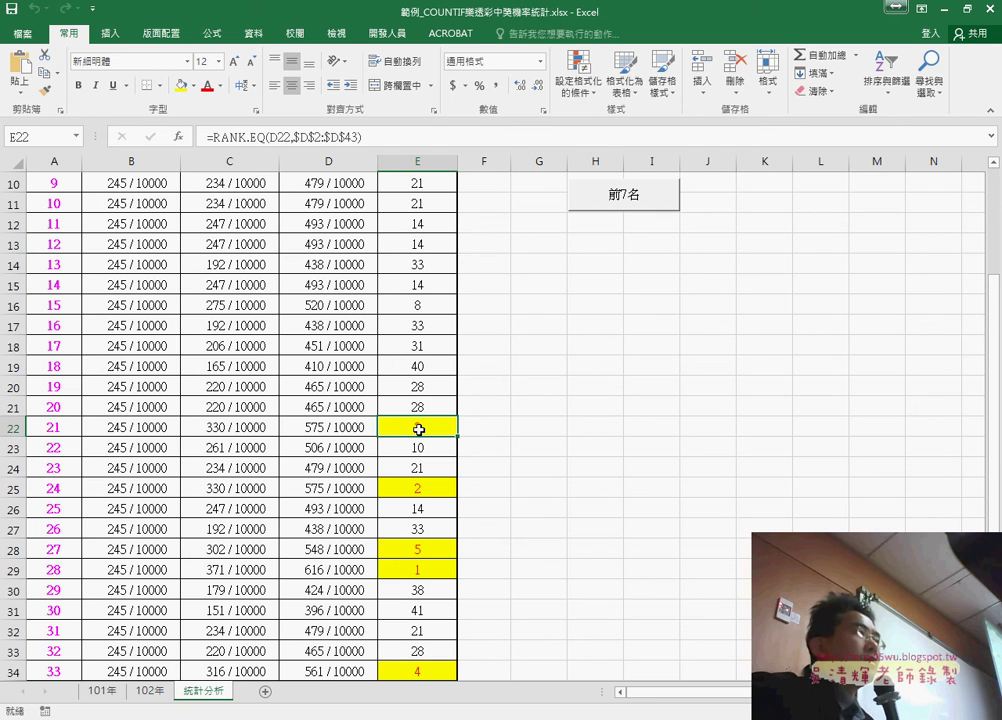
scroll(390, 389, up, 3)
click(131, 204)
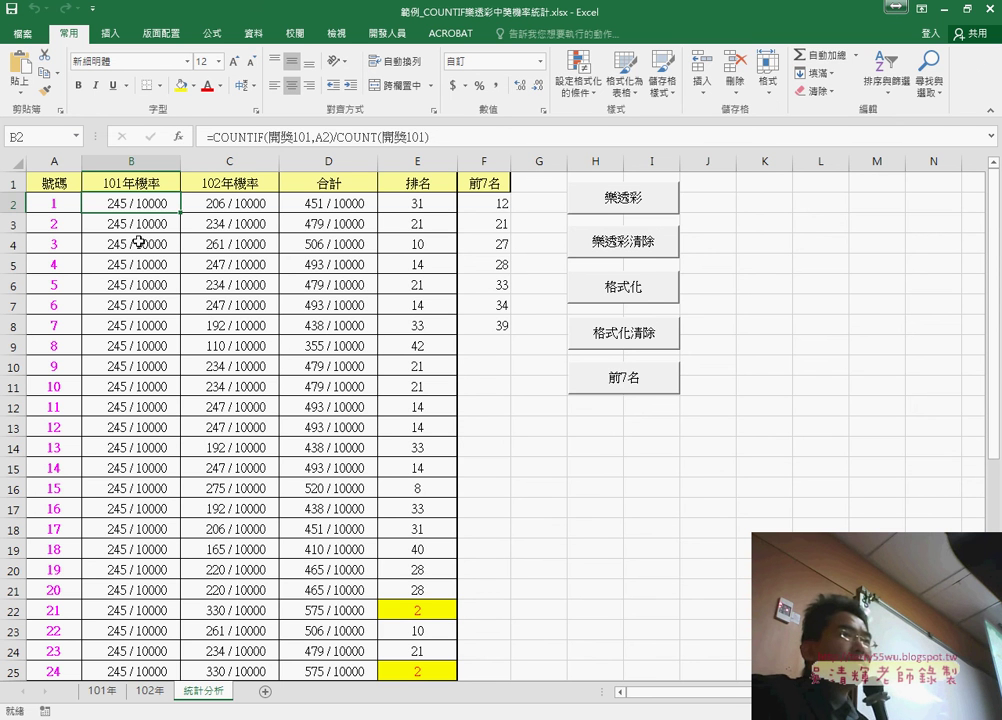
click(134, 230)
Open the 樂透彩 button's macro code via 指定巨集 > 編輯.
right_click(640, 200)
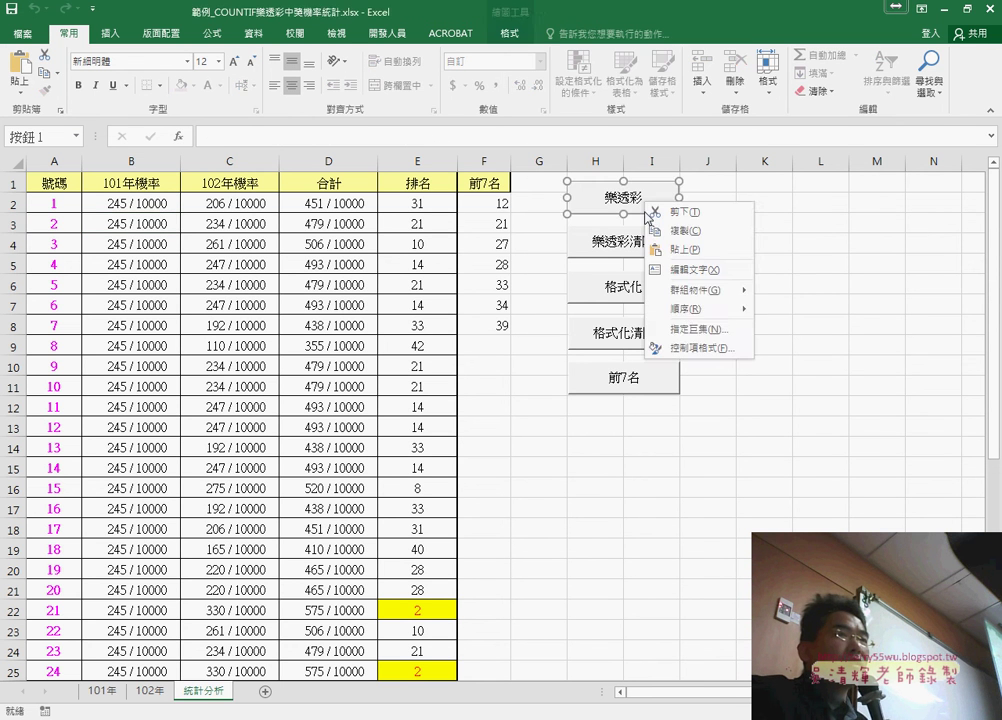
click(680, 329)
click(829, 212)
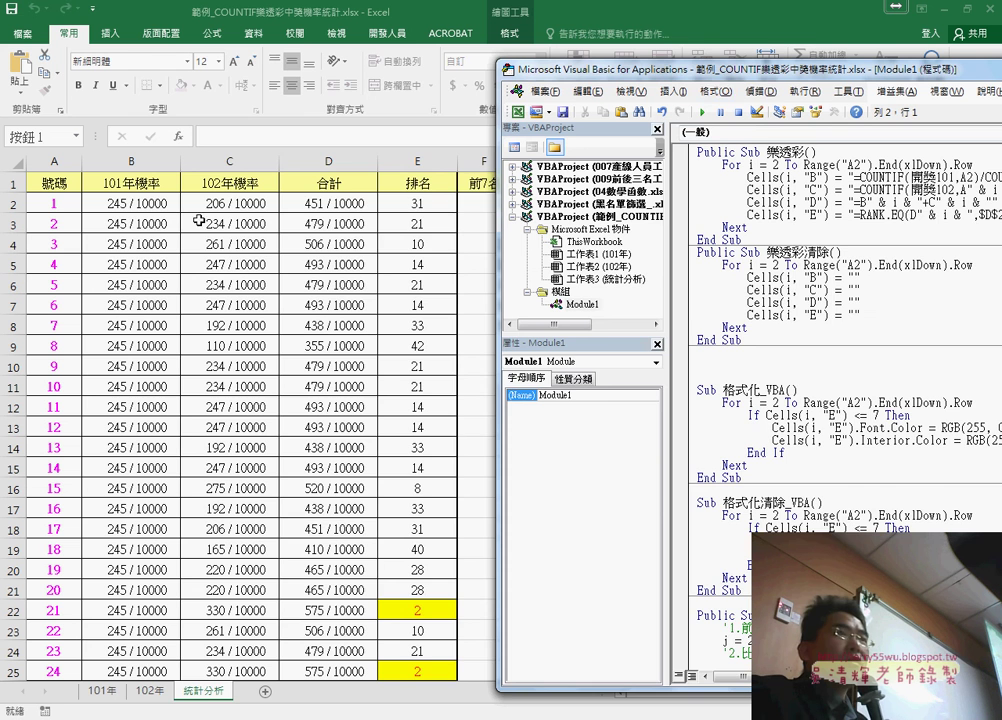
drag(705, 76, 305, 84)
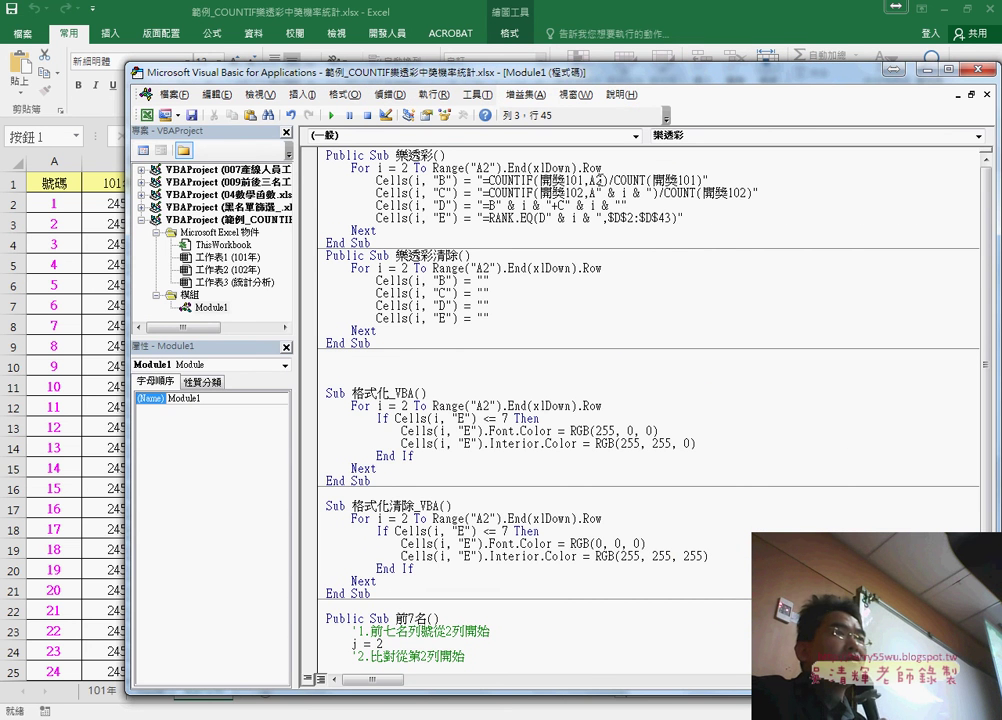
Replace the hard-coded 2 in A2 with the " & i & " row splice from the 102年 line.
drag(603, 180, 648, 193)
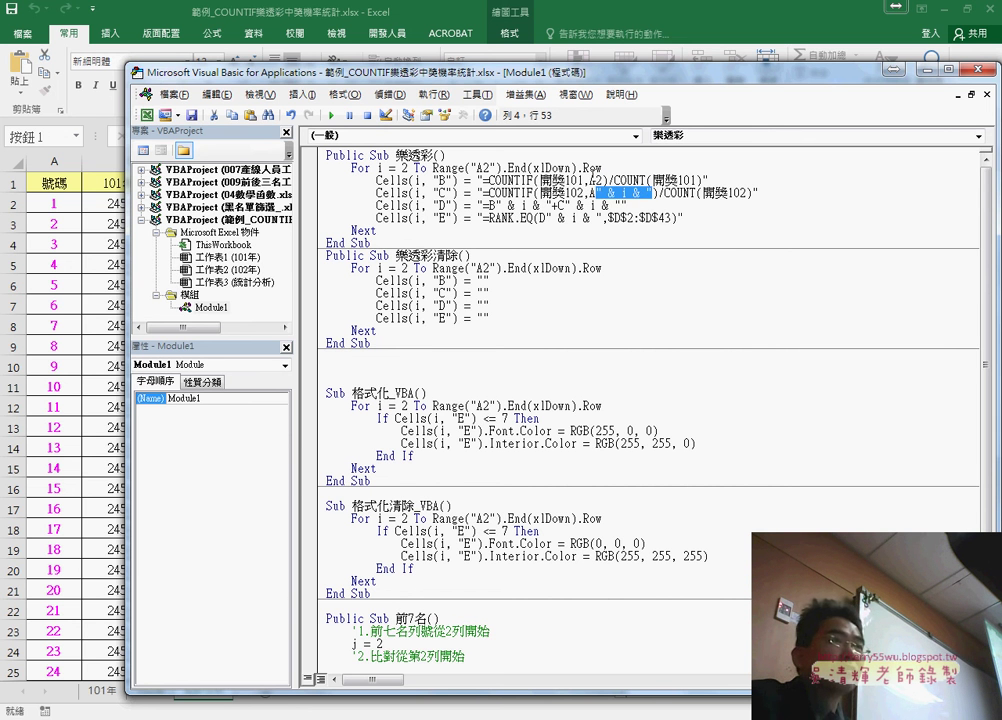
key(ctrl+c)
drag(598, 180, 591, 180)
key(ctrl+v)
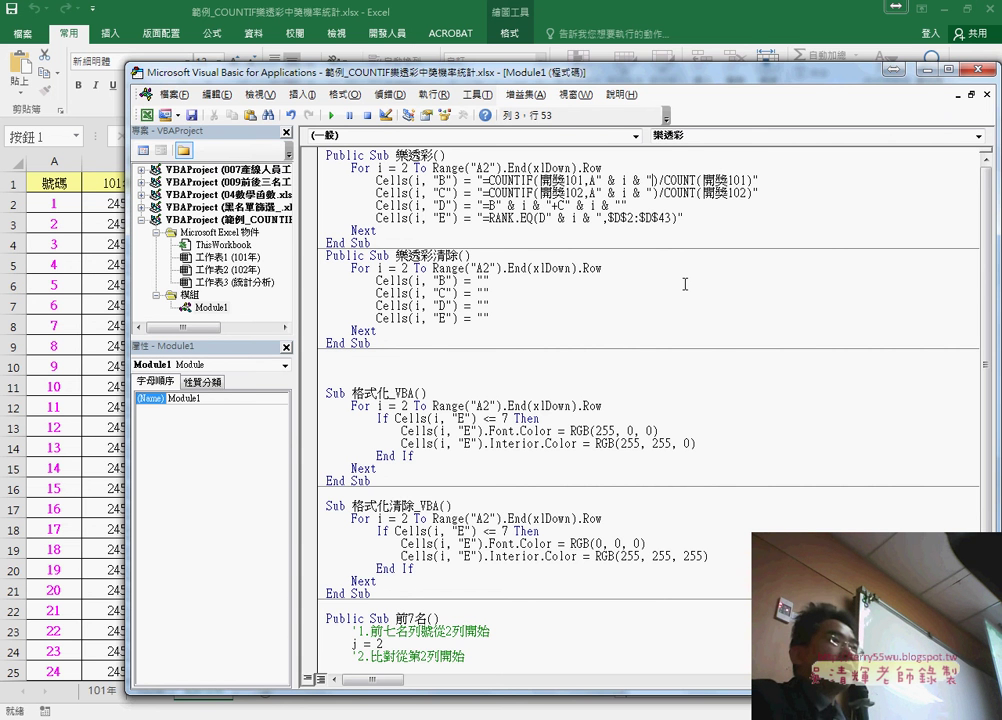
drag(441, 80, 752, 80)
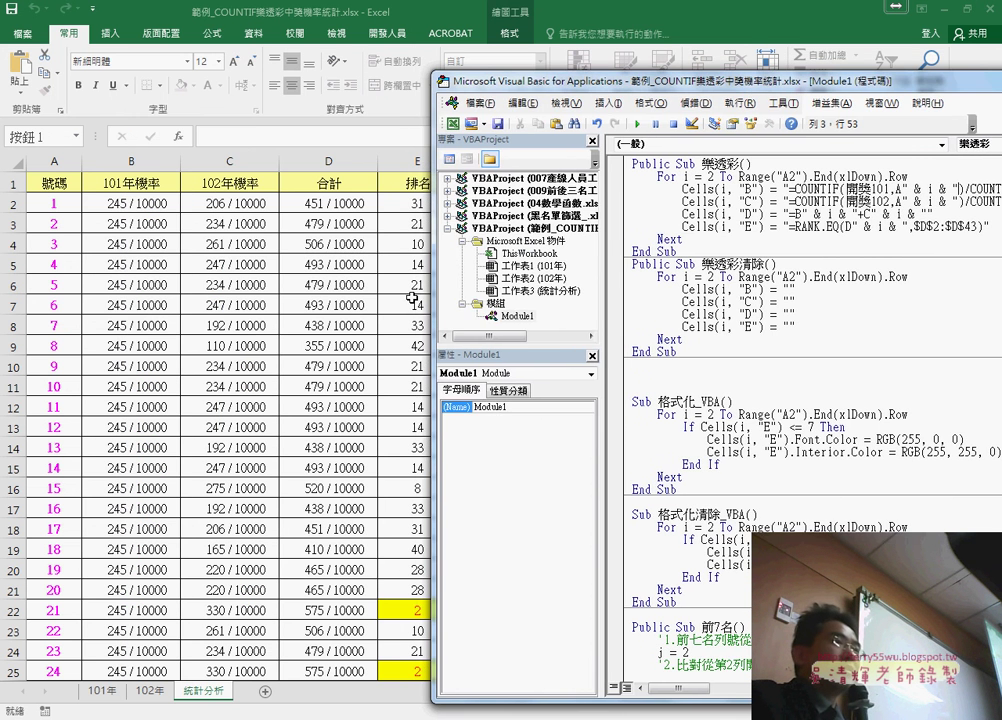
click(371, 277)
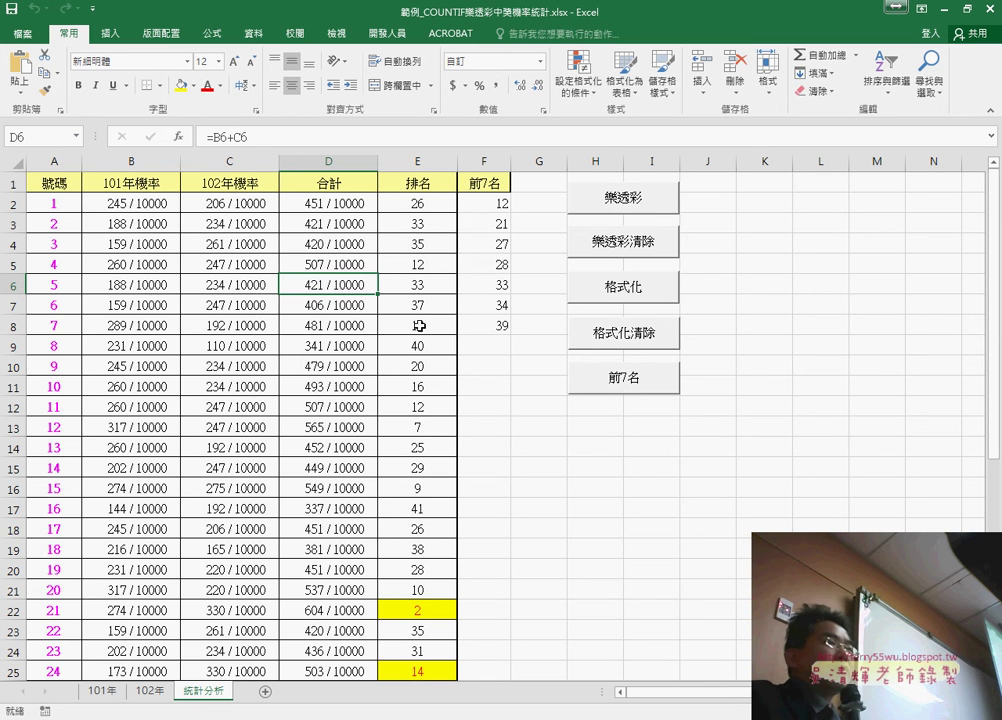
Clear, reapply, then clear again the yellow top-7 rank highlighting with the 格式化 buttons.
scroll(445, 370, down, 1)
click(640, 275)
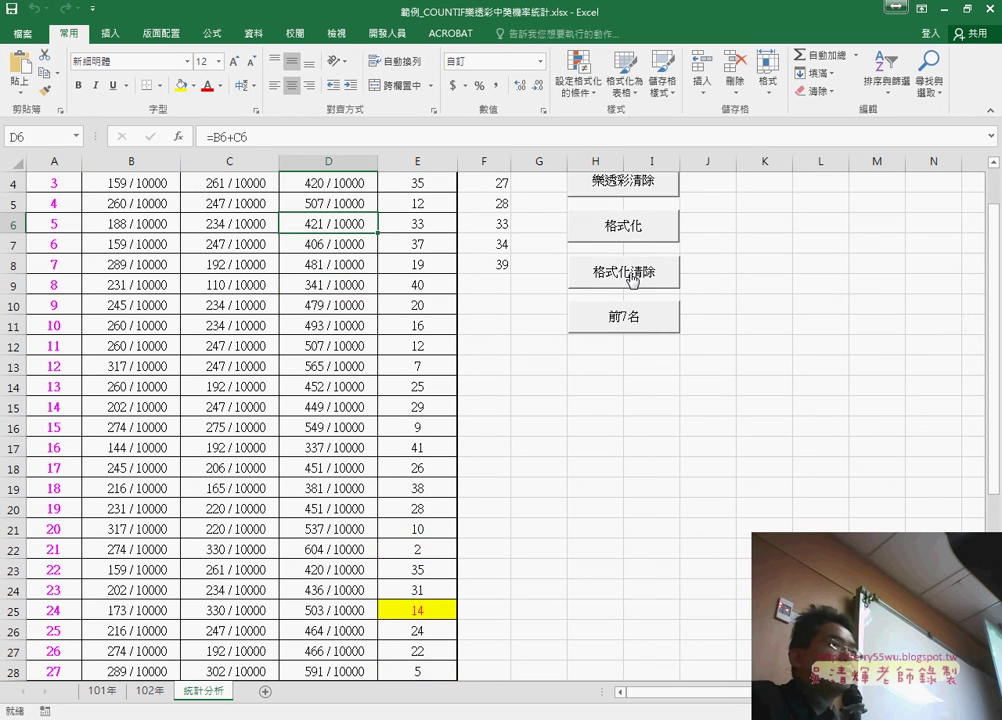
click(636, 232)
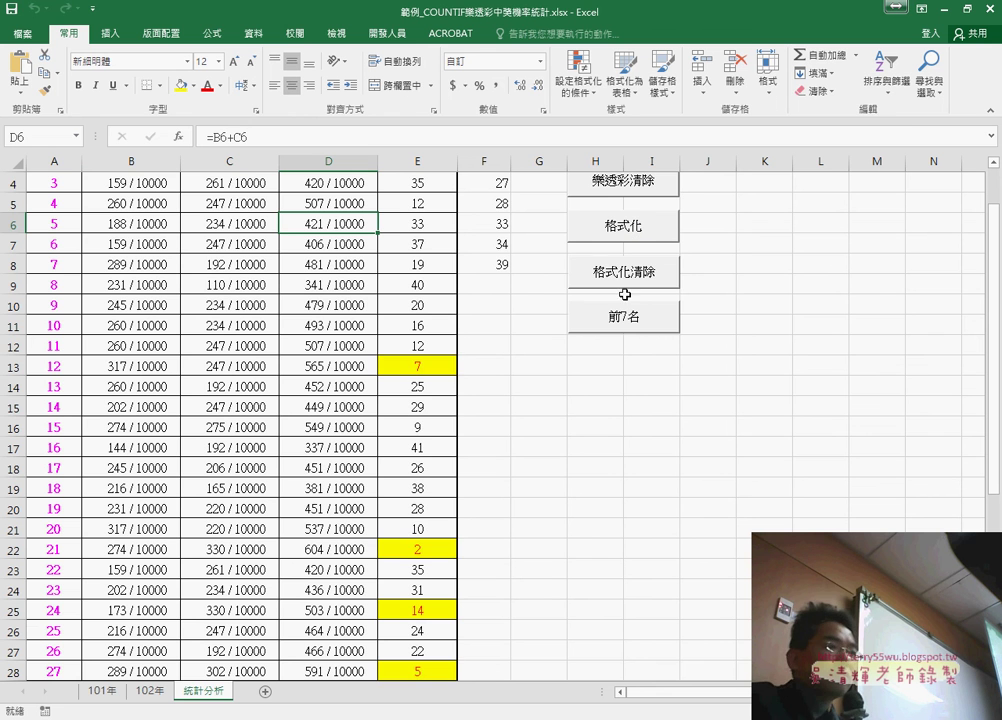
click(630, 276)
Check the RANK.EQ formula in cell E37.
scroll(479, 573, down, 2)
scroll(463, 528, down, 1)
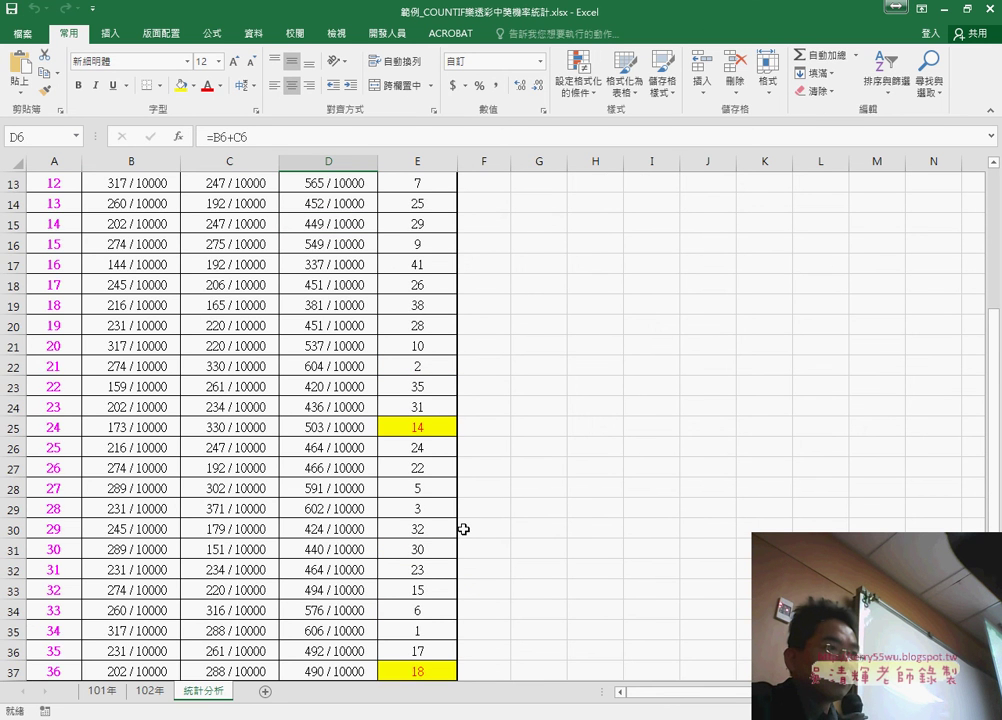
scroll(460, 492, down, 3)
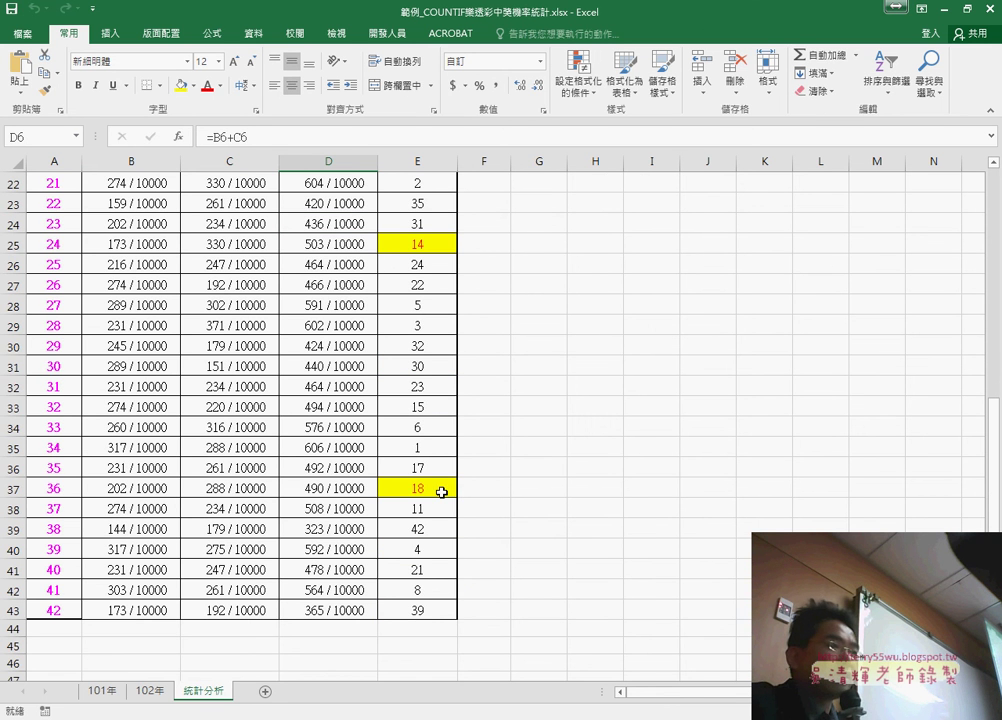
click(441, 492)
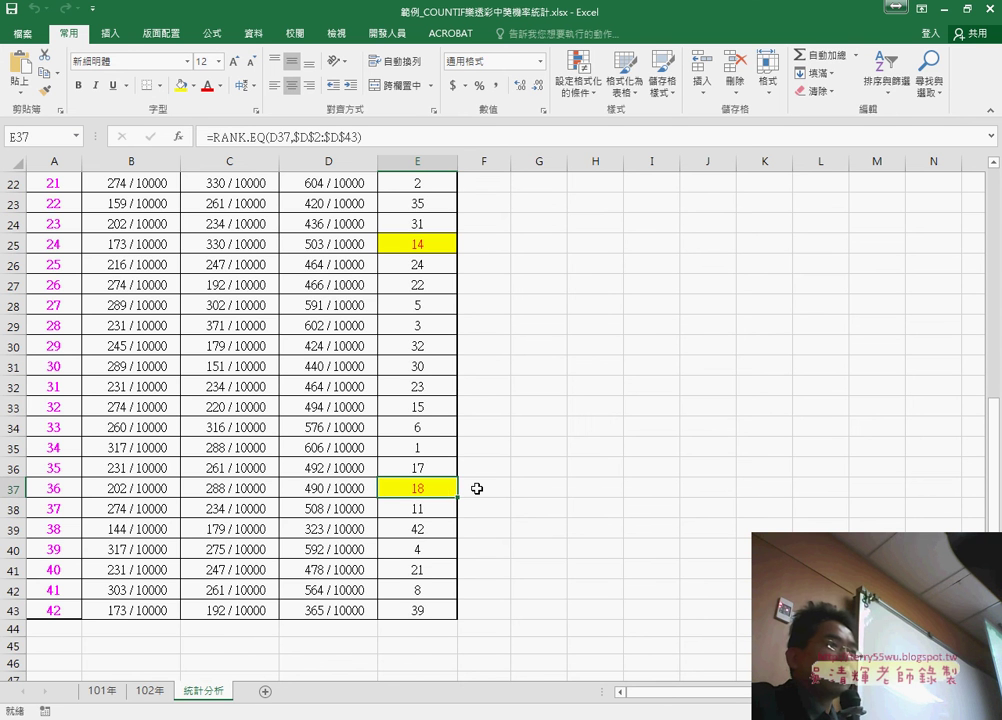
scroll(477, 488, up, 1)
scroll(476, 485, up, 4)
scroll(477, 486, up, 2)
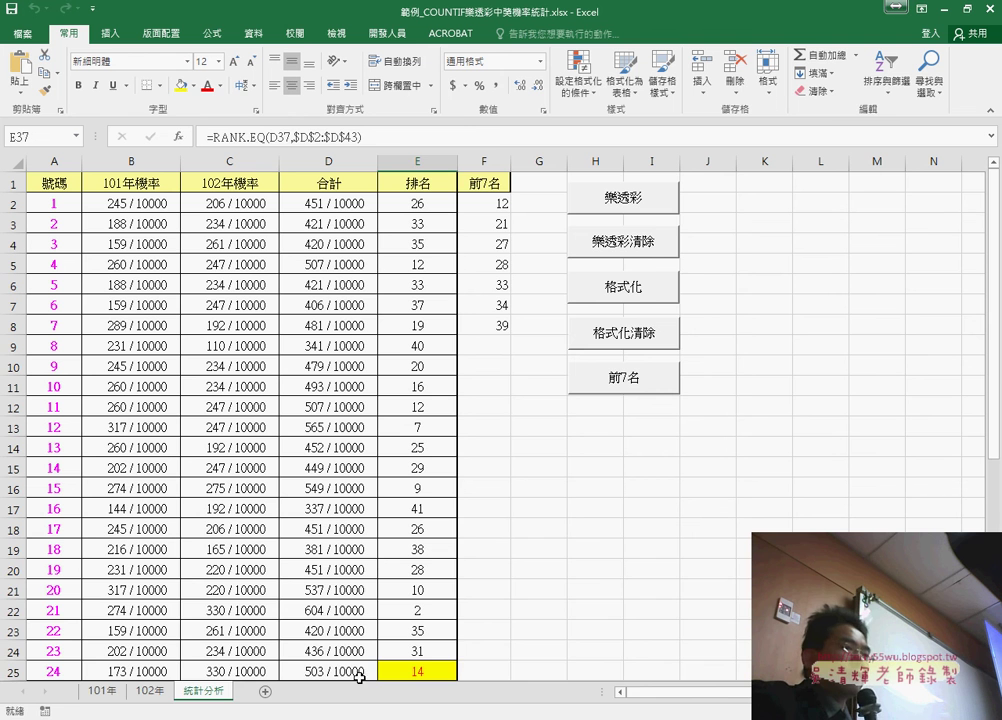
Bring the Module1 code beside the sheet and select the 101年 COUNTIF string on the column B line.
mouse_move(415, 719)
click(830, 640)
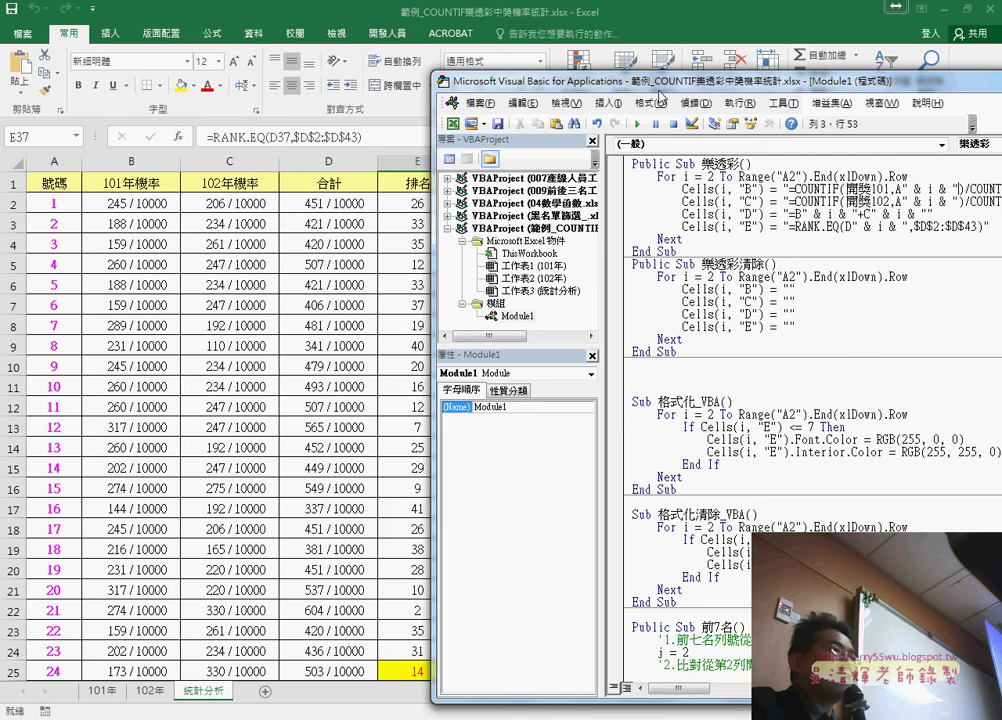
drag(660, 87, 428, 65)
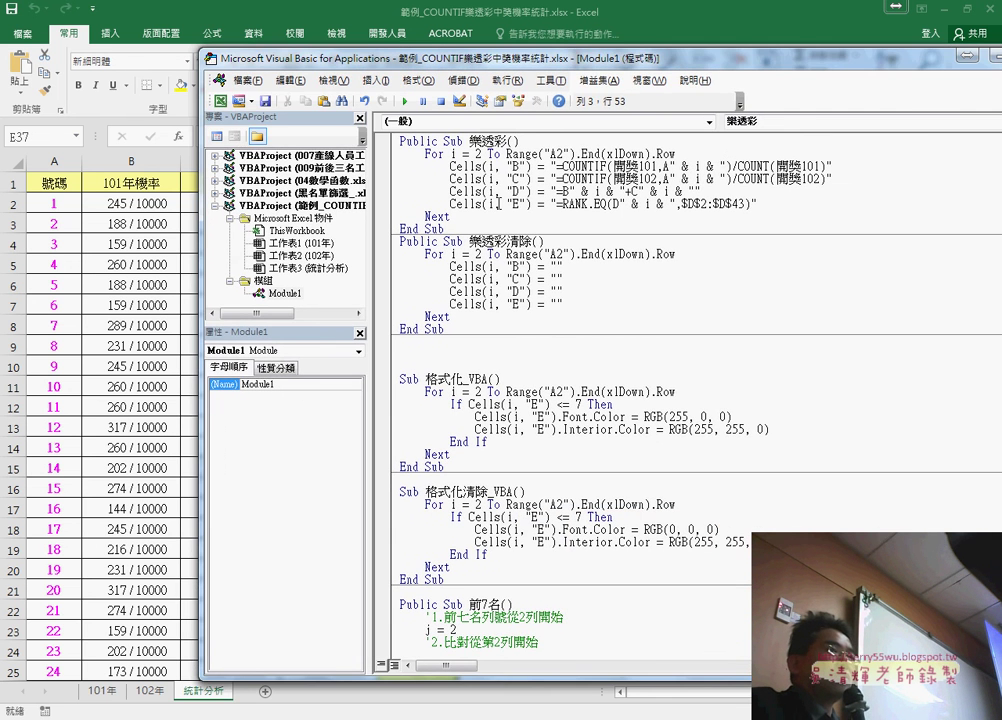
drag(557, 167, 826, 167)
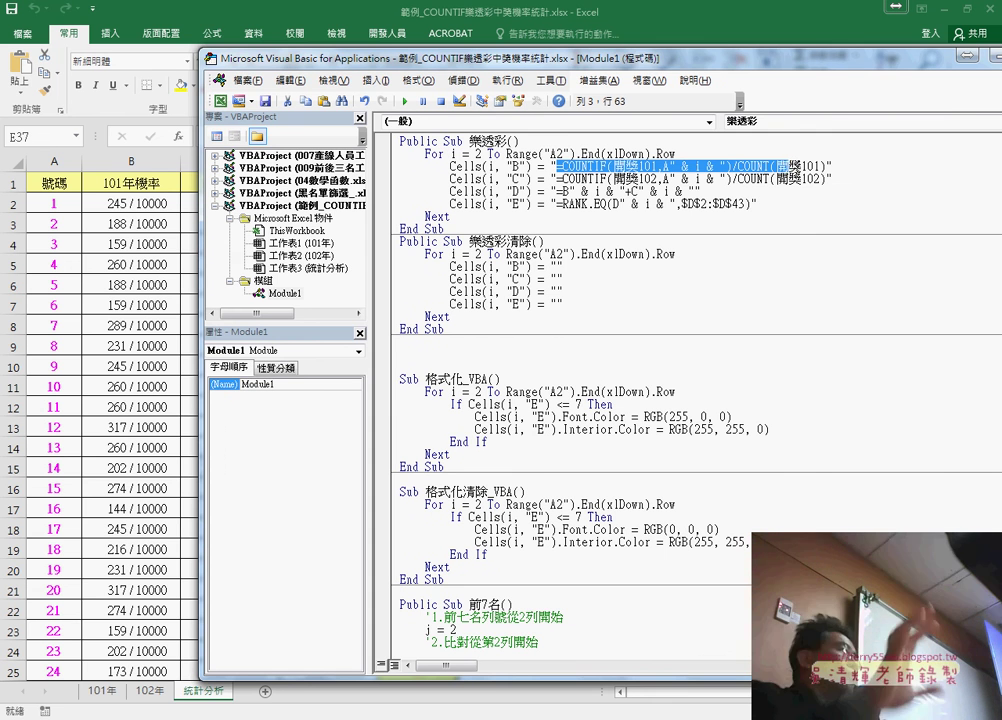